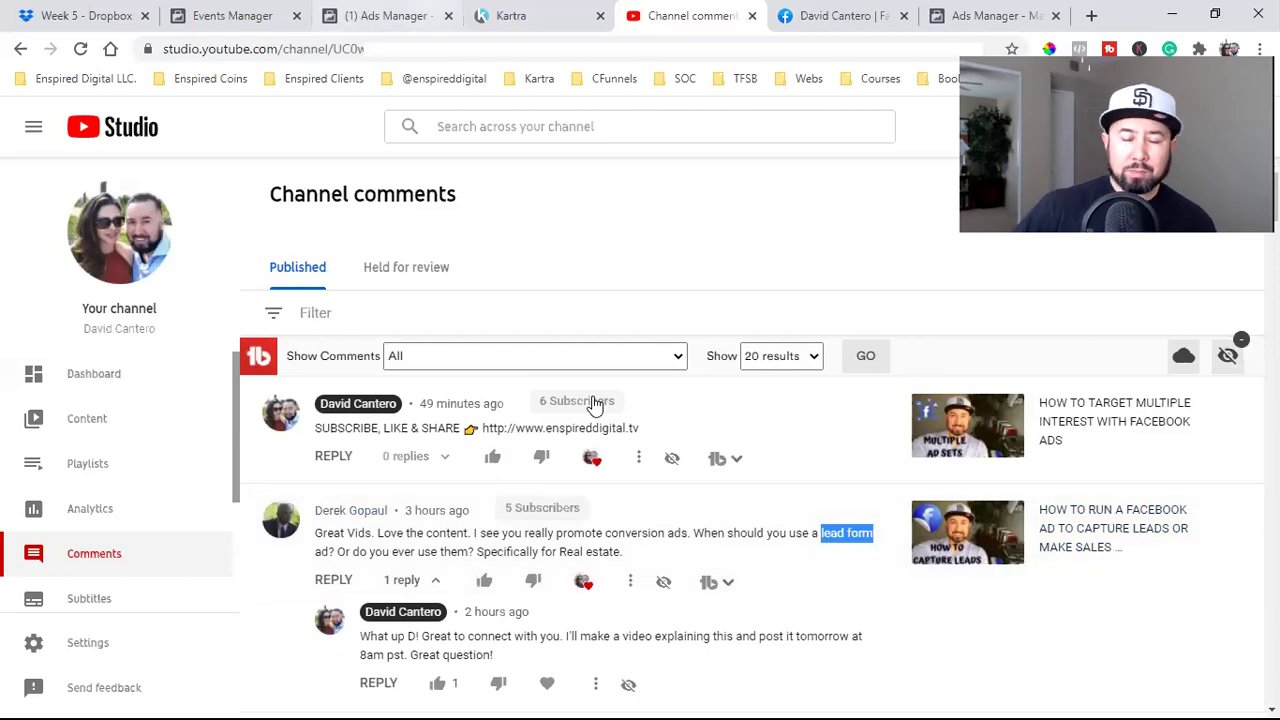
Step: Switch to Kartra and preview the "Get INSTANT ACCESS To The Price & Photos Of This Property" page, then close the preview
key("ctrl+shift+Tab")
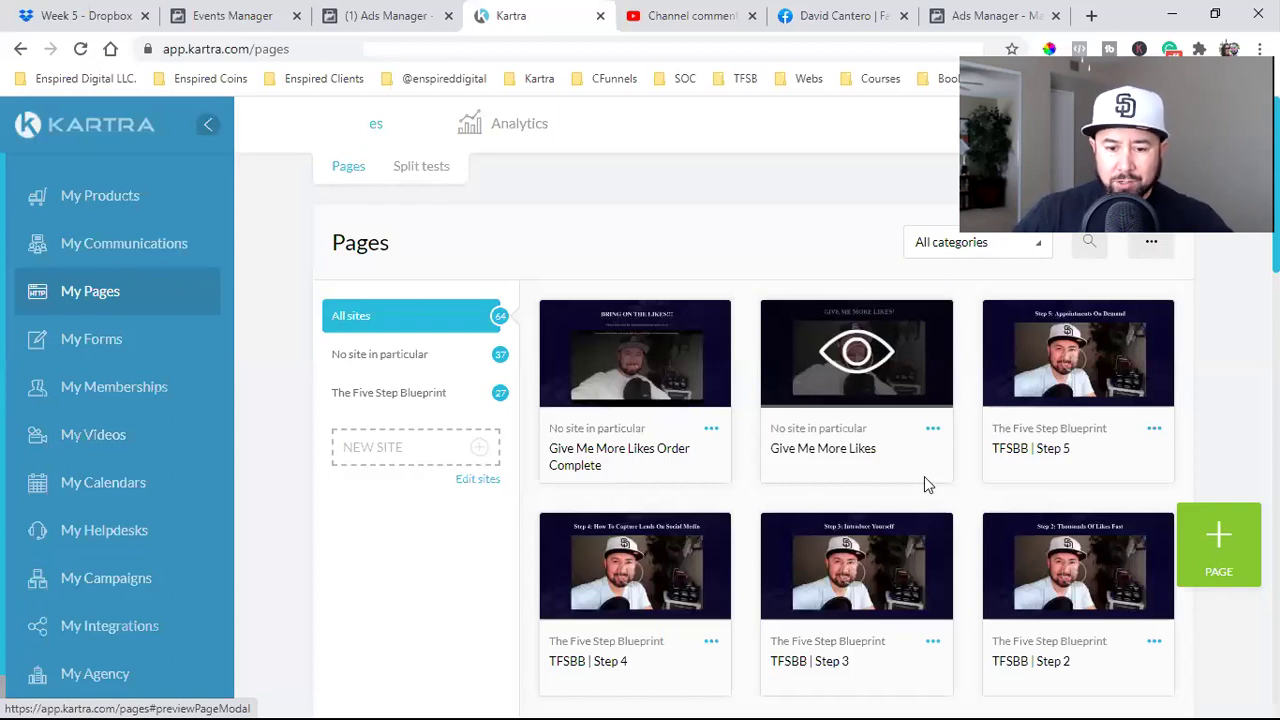
scroll(890, 470, "down", 2)
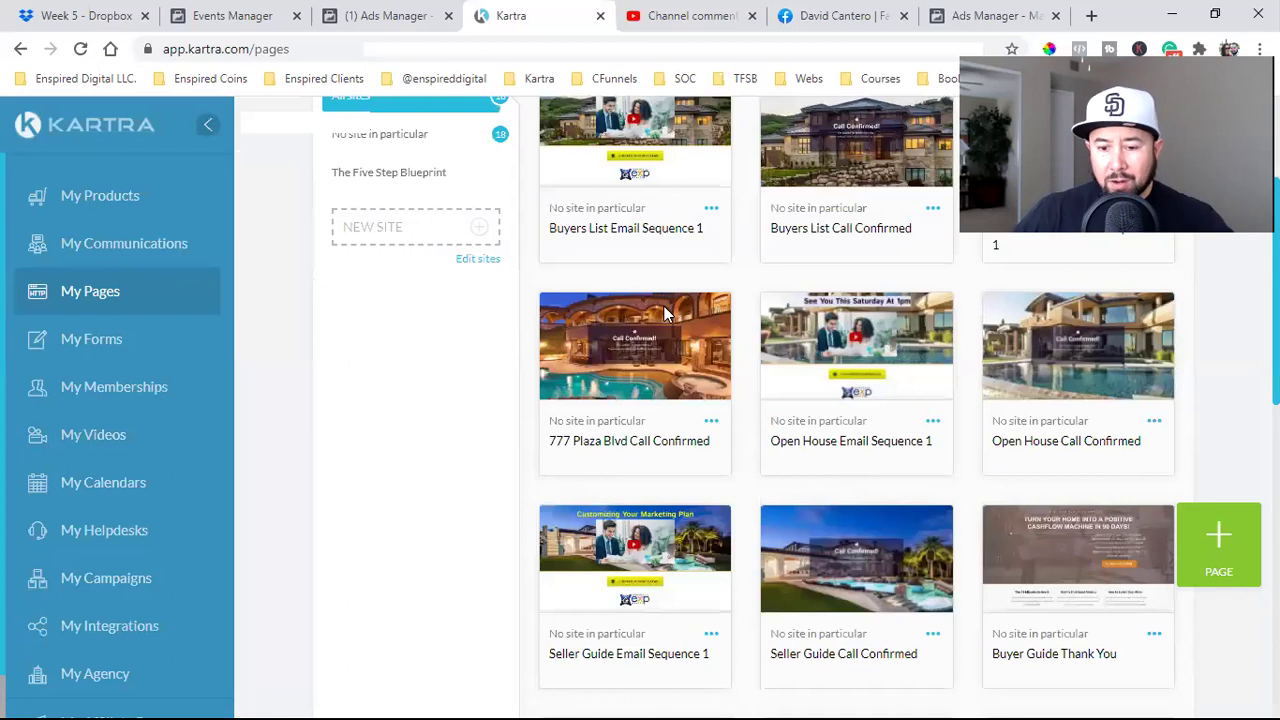
scroll(848, 538, "down", 4)
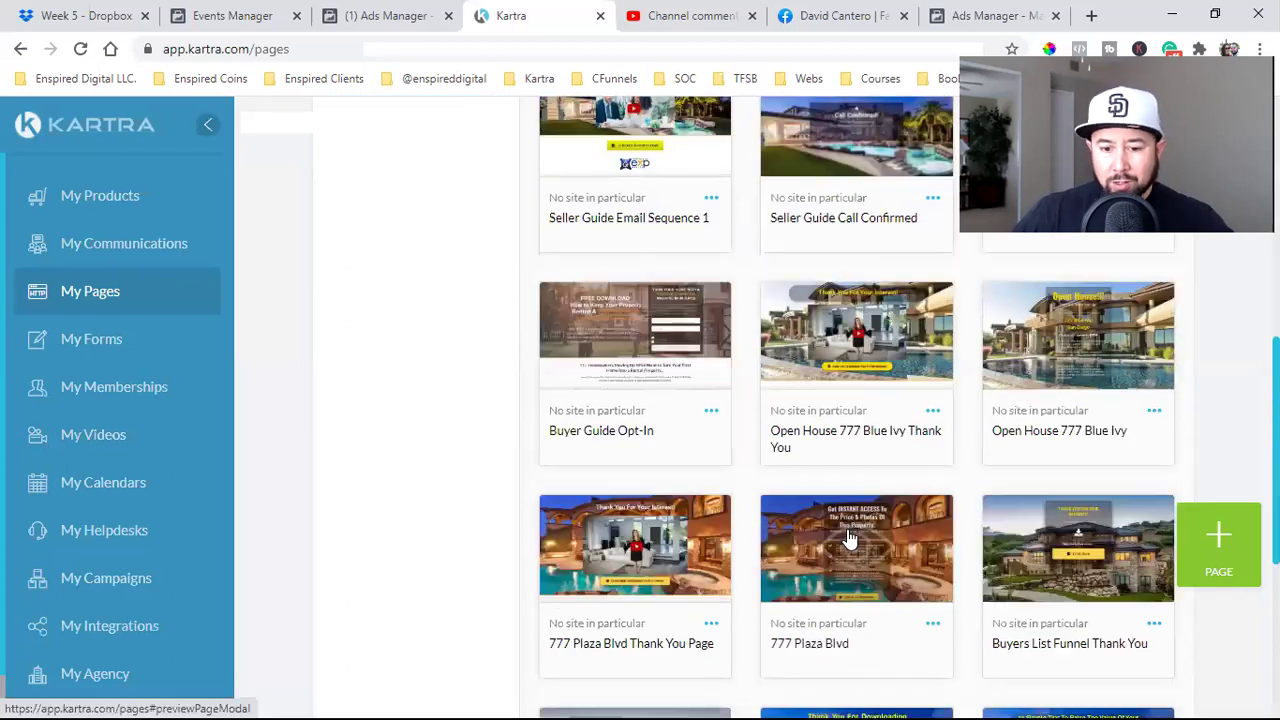
left_click(844, 532)
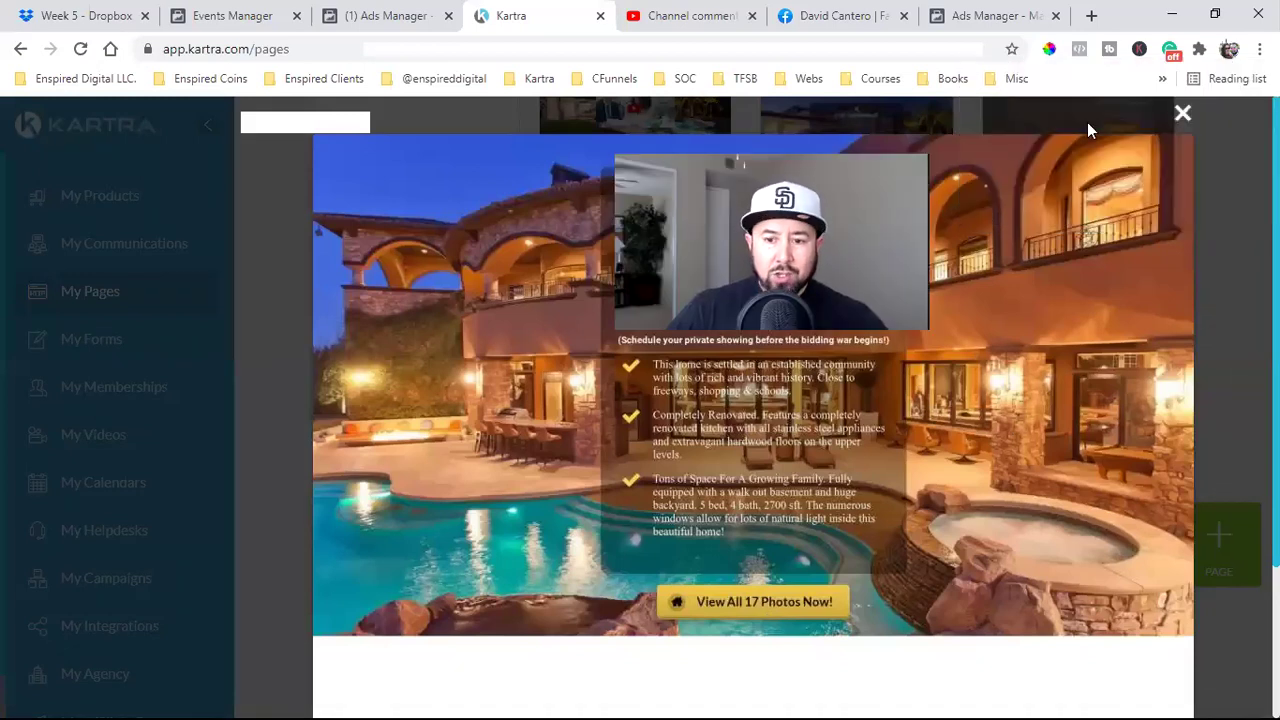
left_click(1182, 113)
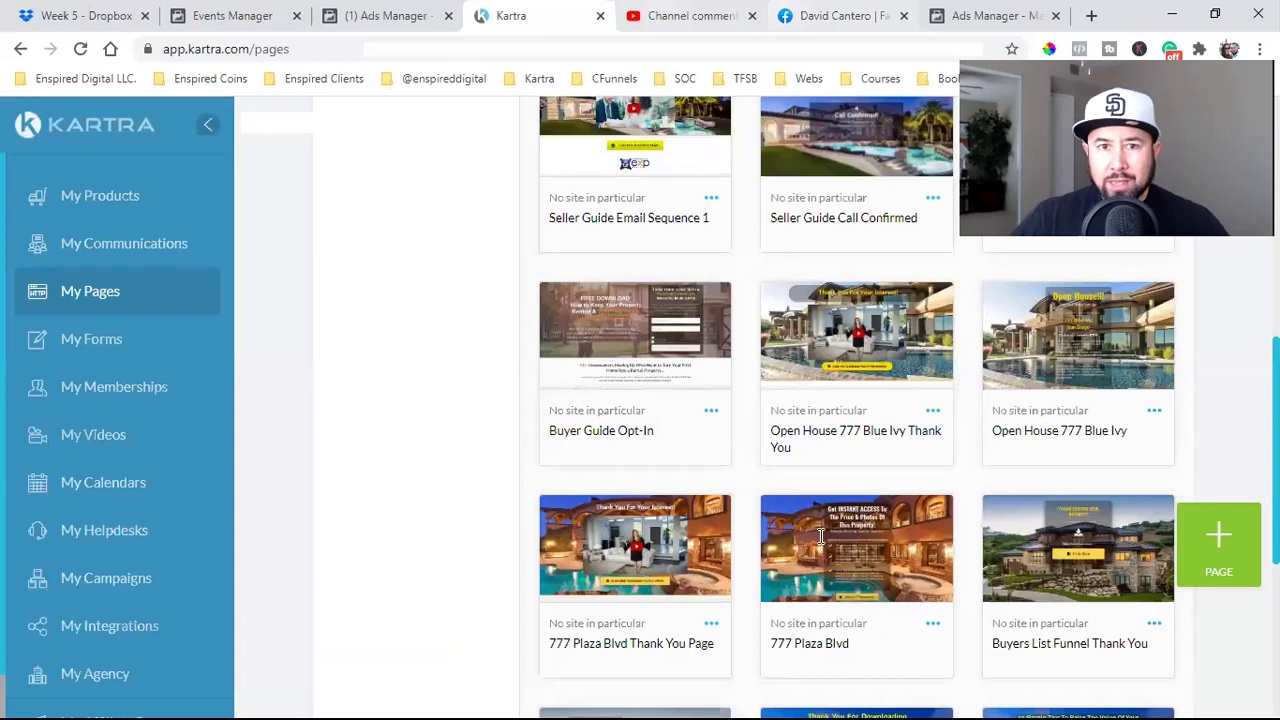
Step: Switch to Facebook Ads Manager and start a new campaign with the Lead generation objective
key("ctrl+Tab")
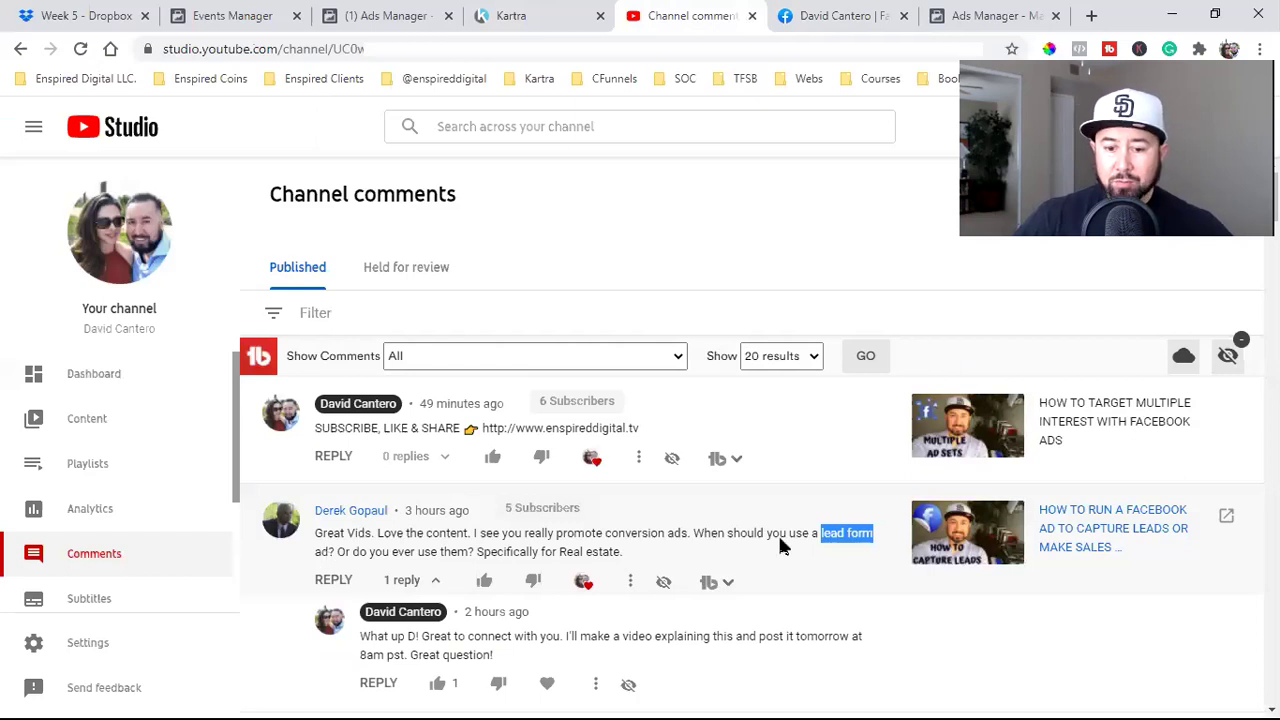
left_click(968, 12)
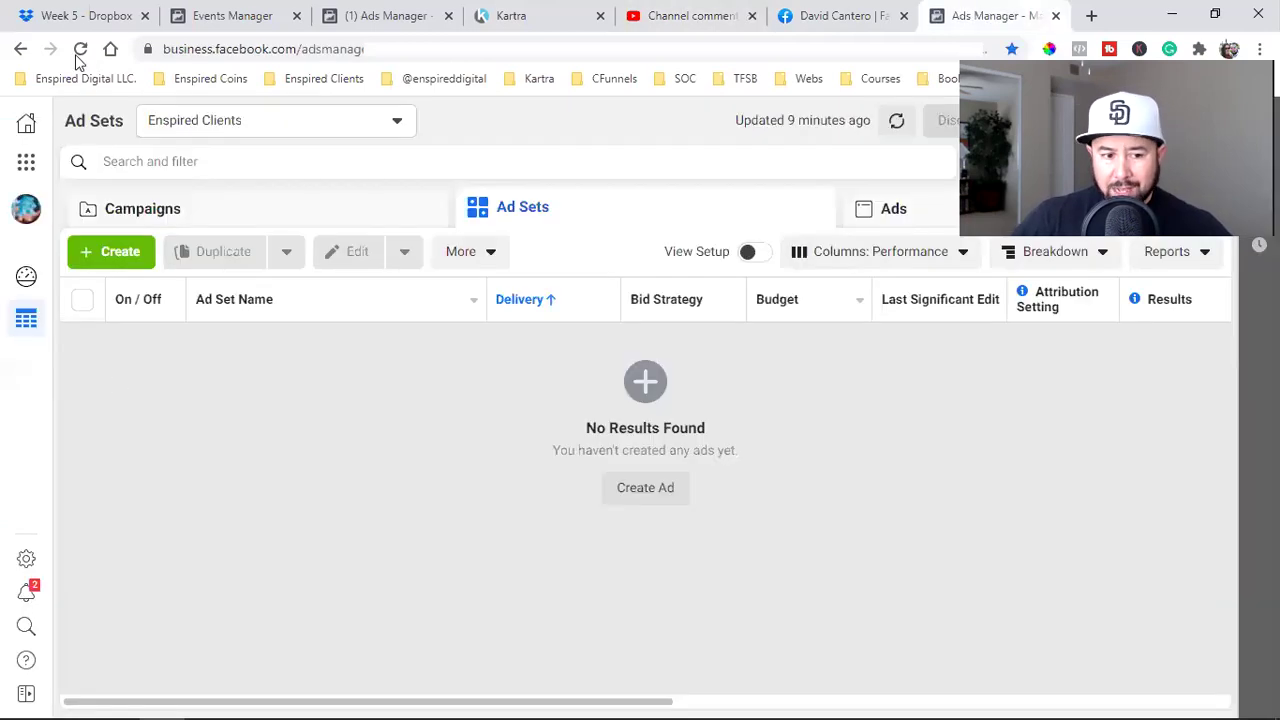
left_click(118, 254)
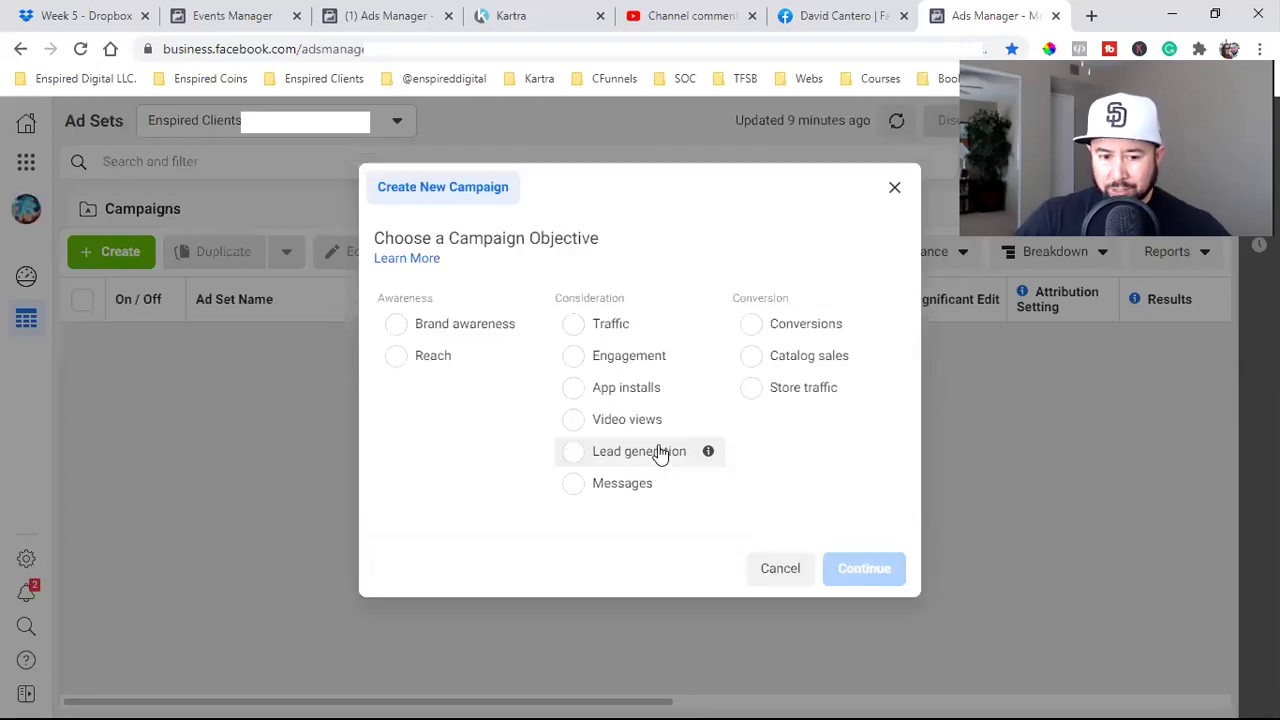
left_click(610, 453)
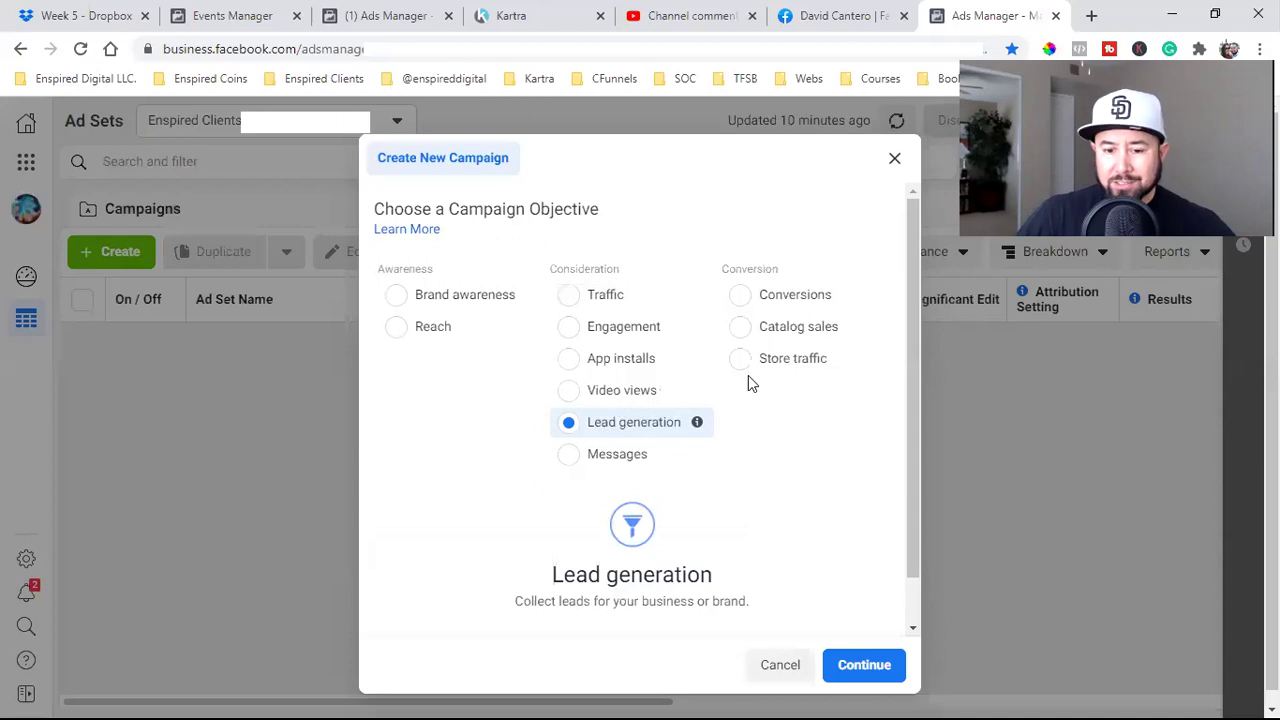
Step: Switch to Facebook and open the home feed in a new browser tab placed before the business page's tab
key("ctrl+shift+Tab")
key("ctrl+shift+Tab")
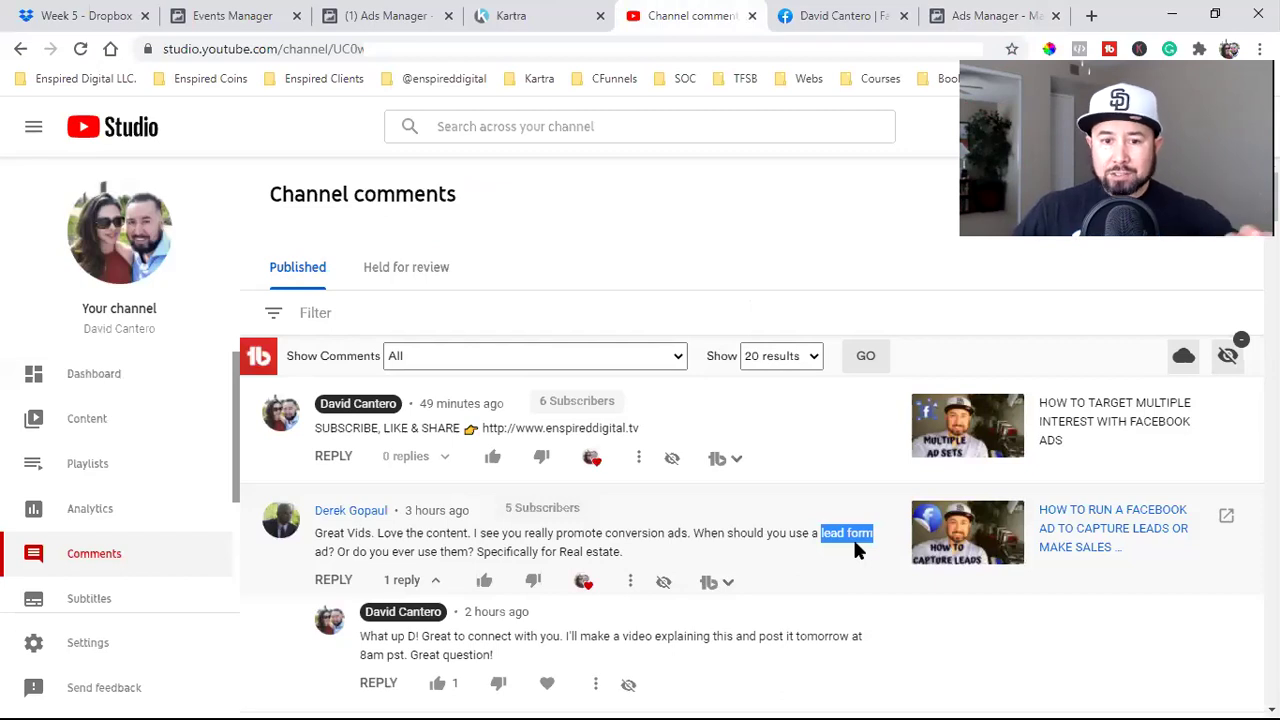
left_click(806, 10)
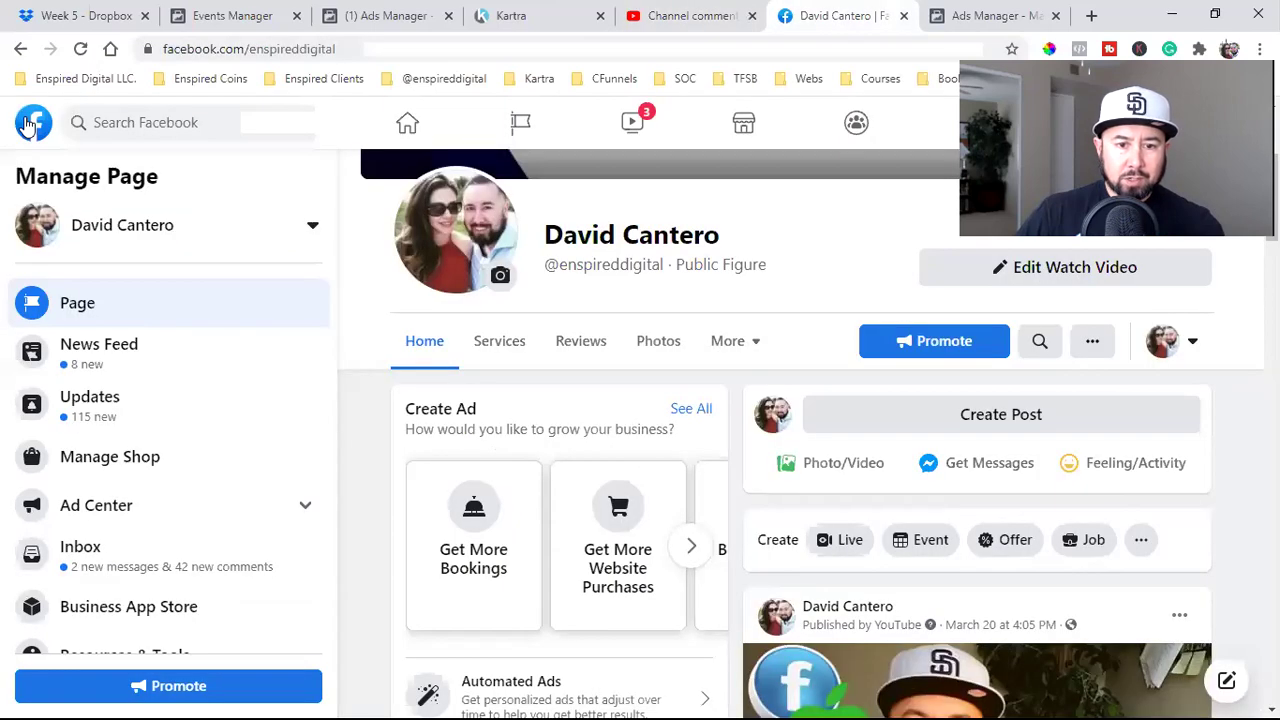
right_click(30, 122)
left_click(90, 130)
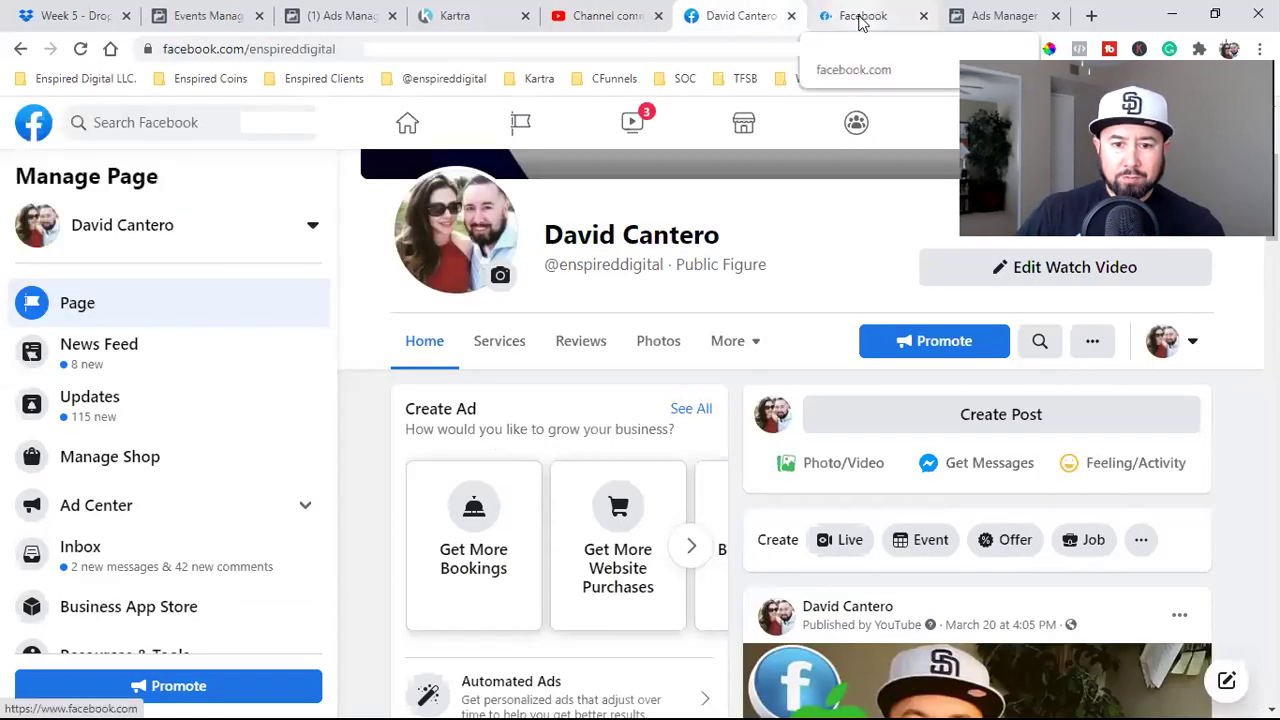
left_click_drag(862, 16, 745, 16)
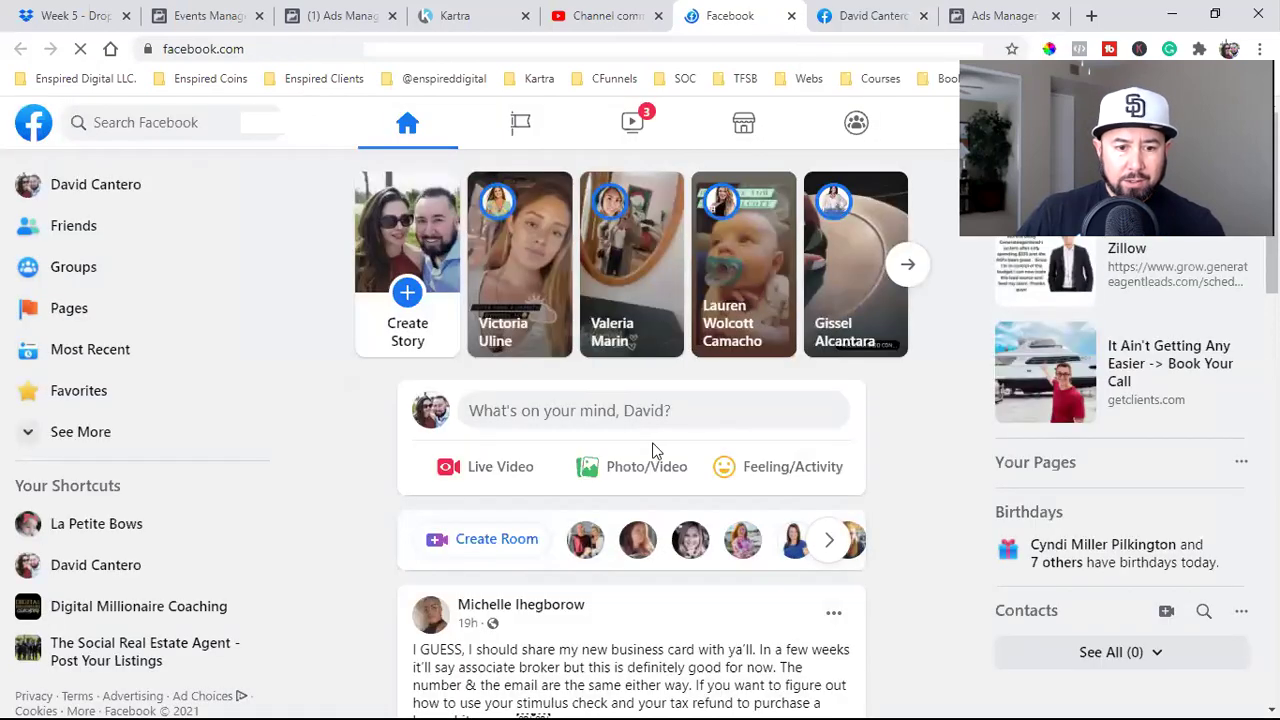
Step: Find the sponsored Team Macias - San Diego Real Estate ad in the feed and open its Book Now lead form
scroll(655, 450, "down", 5)
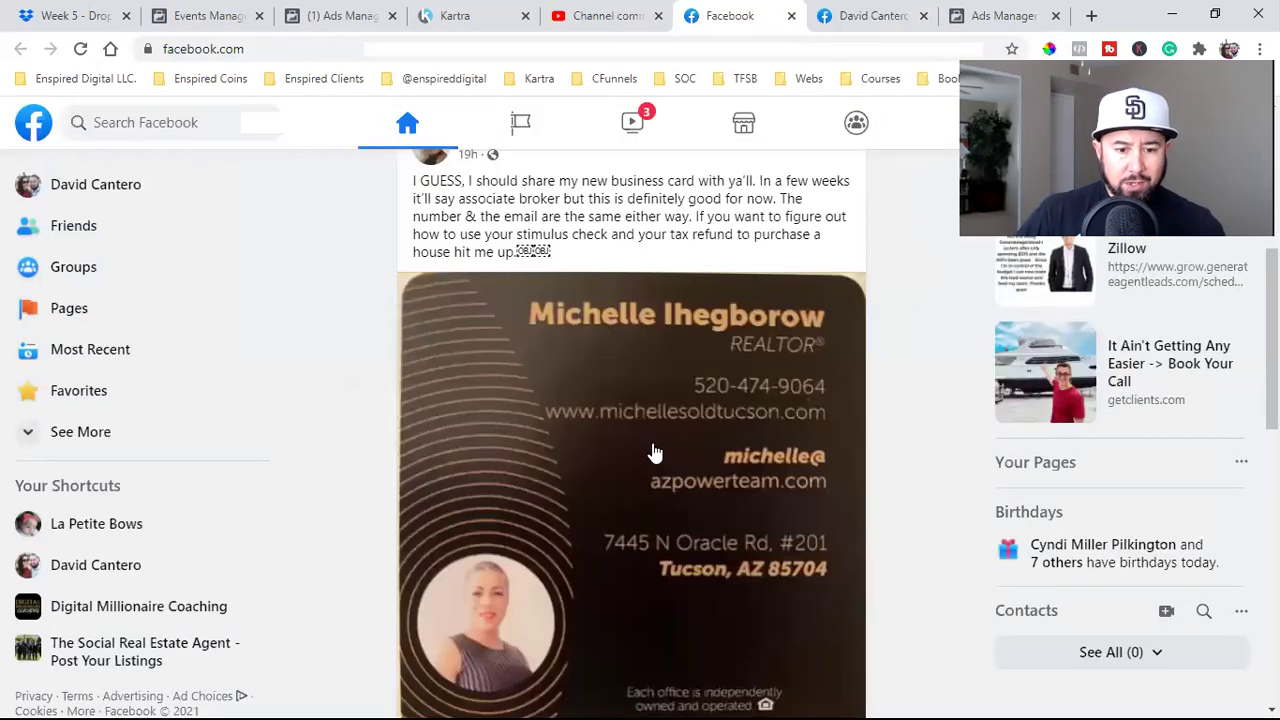
scroll(655, 453, "down", 5)
scroll(655, 455, "down", 4)
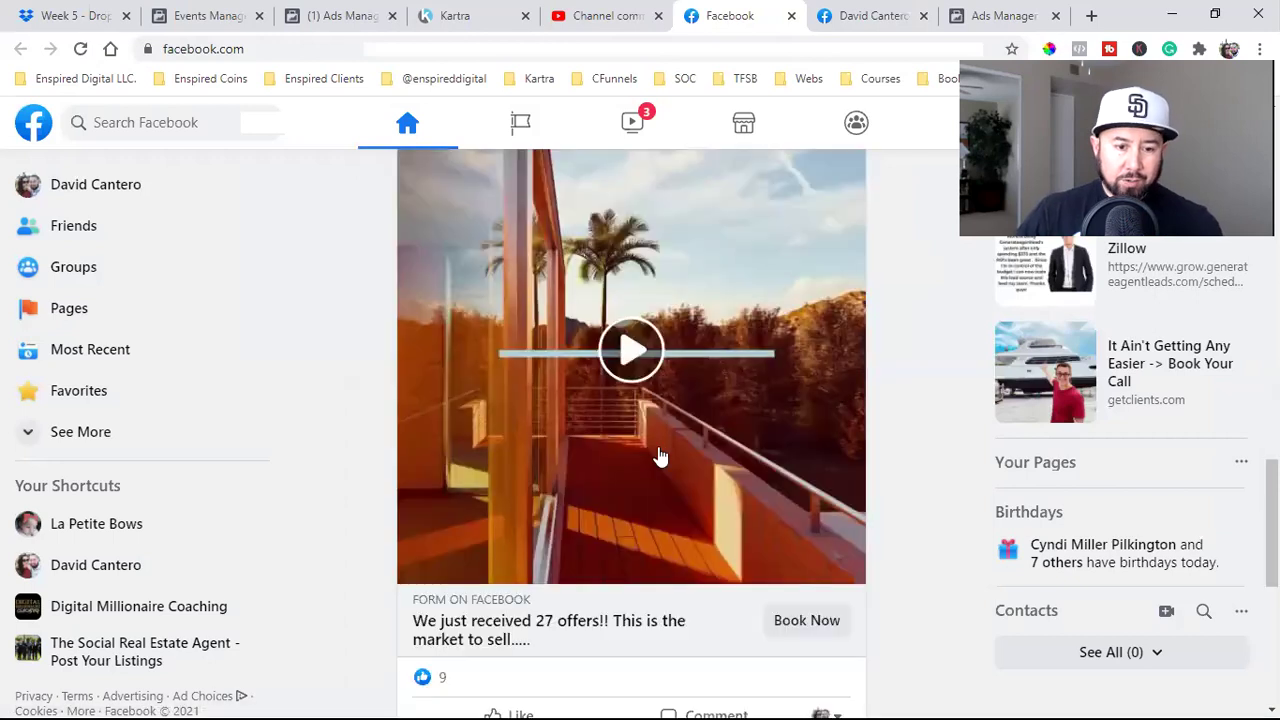
scroll(660, 456, "up", 3)
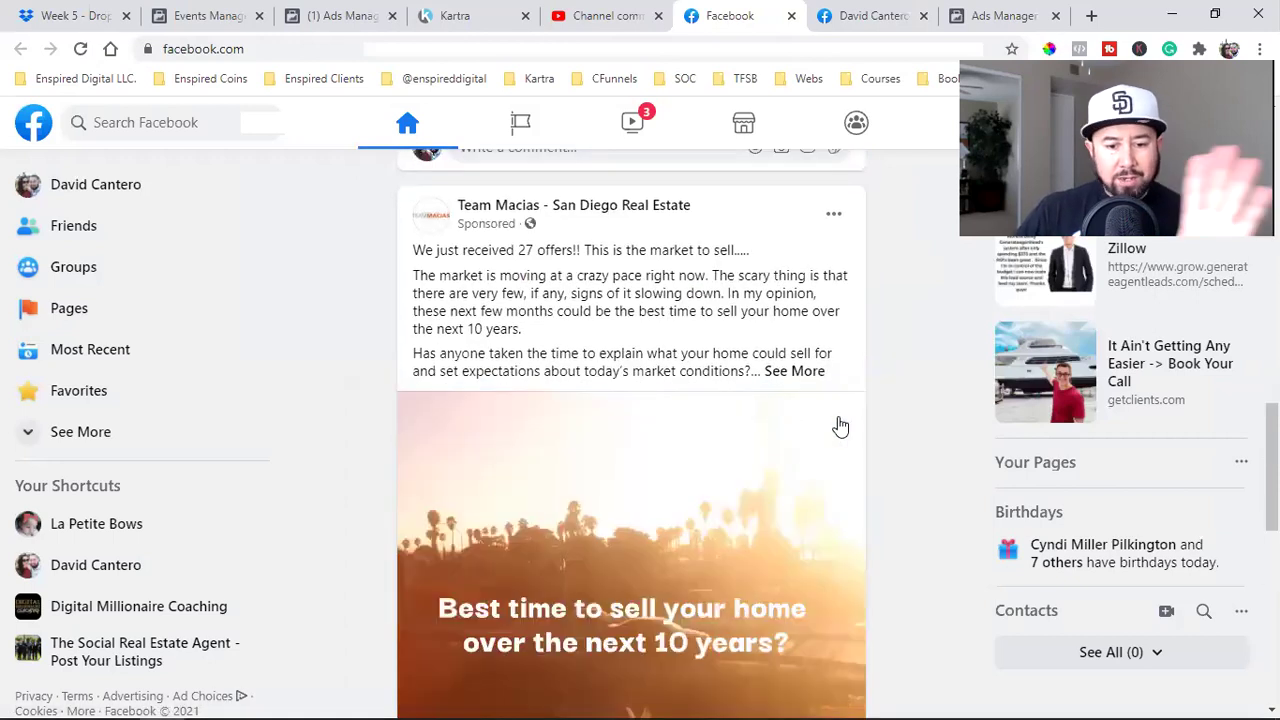
scroll(826, 431, "up", 1)
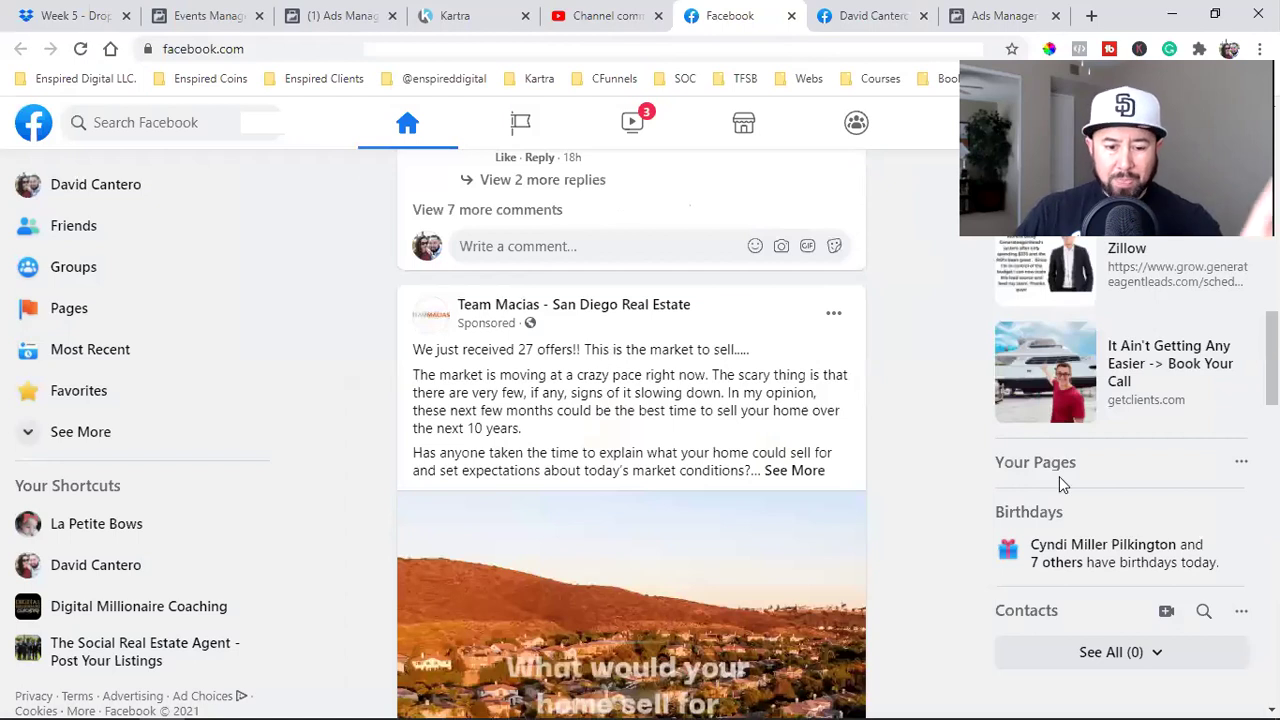
scroll(889, 526, "down", 5)
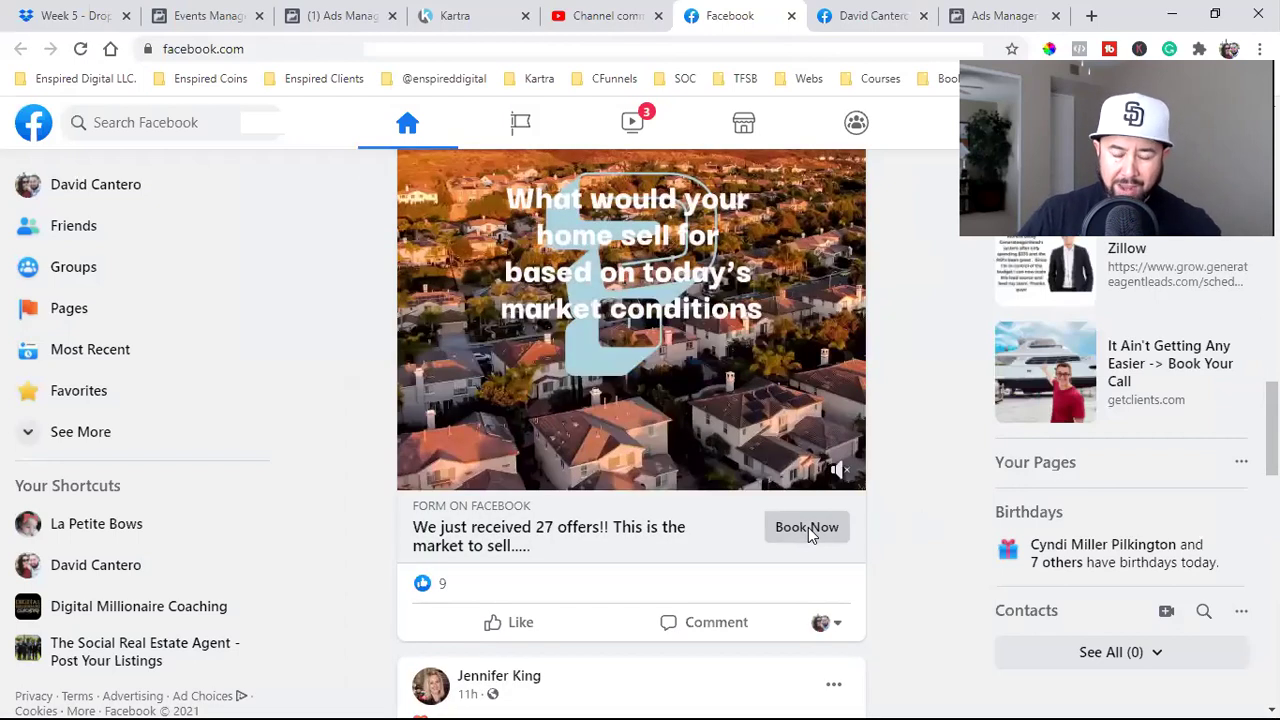
left_click(809, 530)
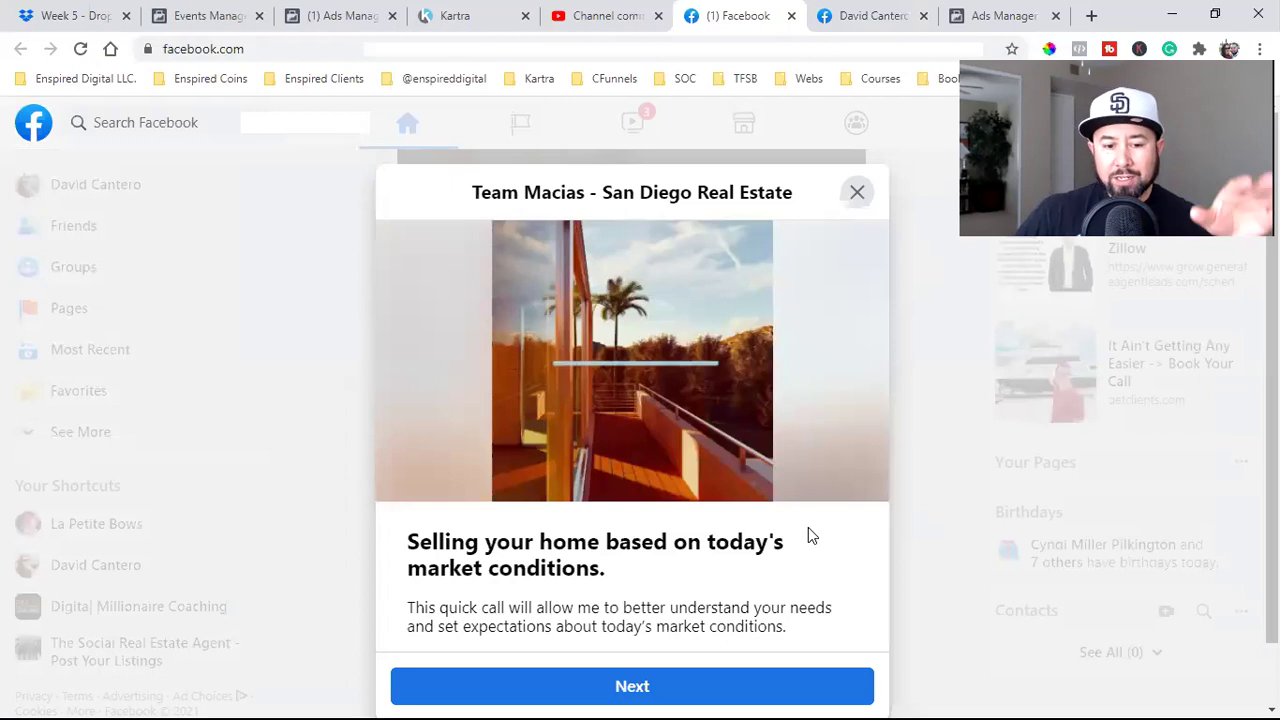
Step: Review the lead form's contact info fields and compare the form with the Lead generation objective in Ads Manager
scroll(810, 530, "down", 4)
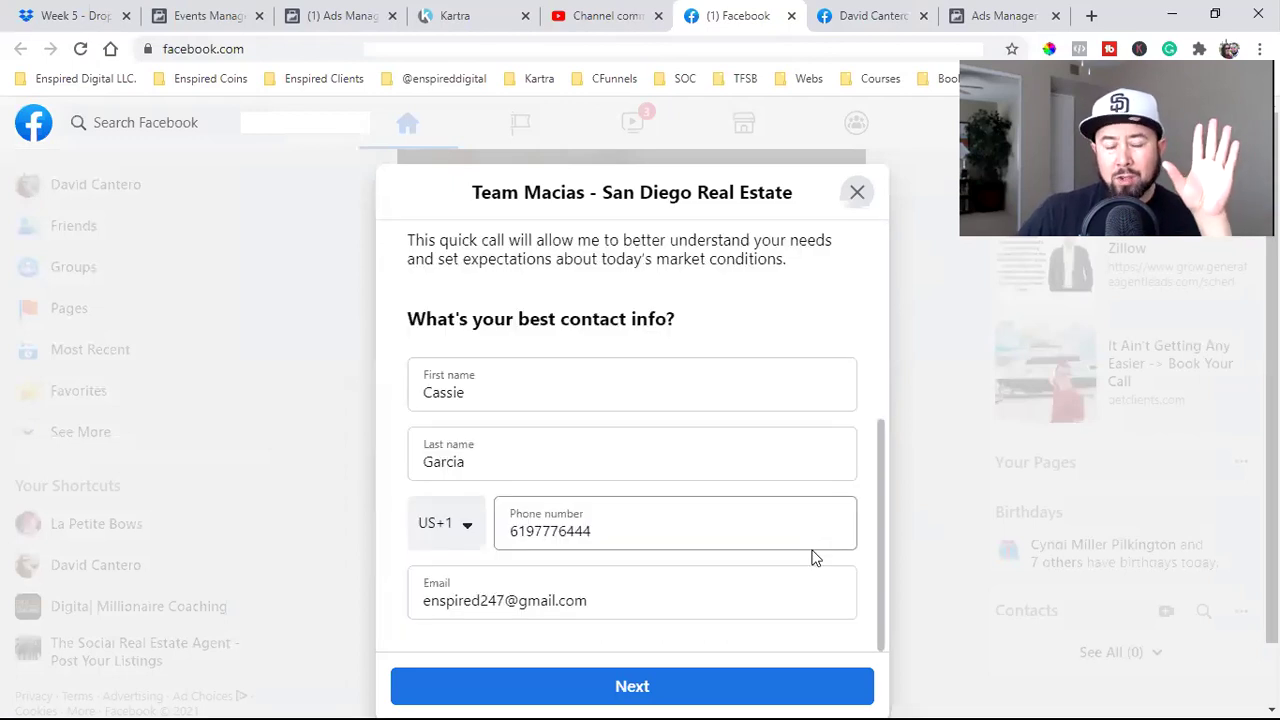
scroll(814, 555, "up", 4)
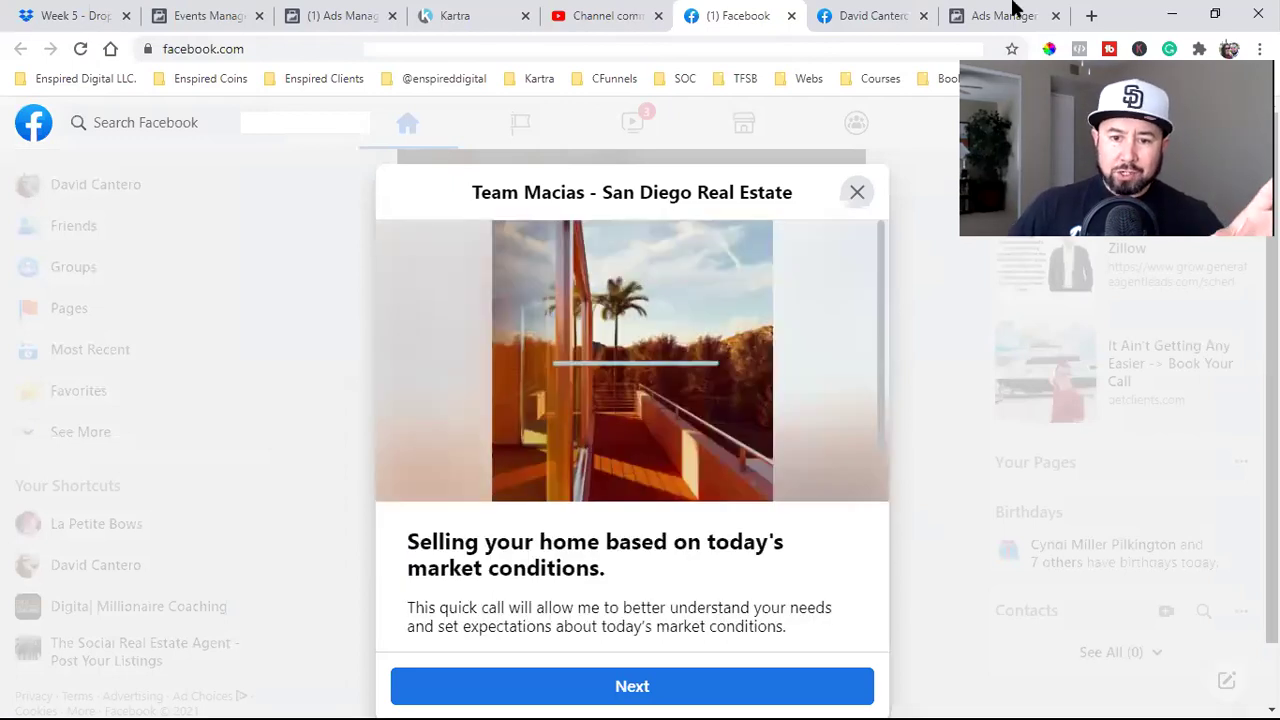
left_click(1012, 10)
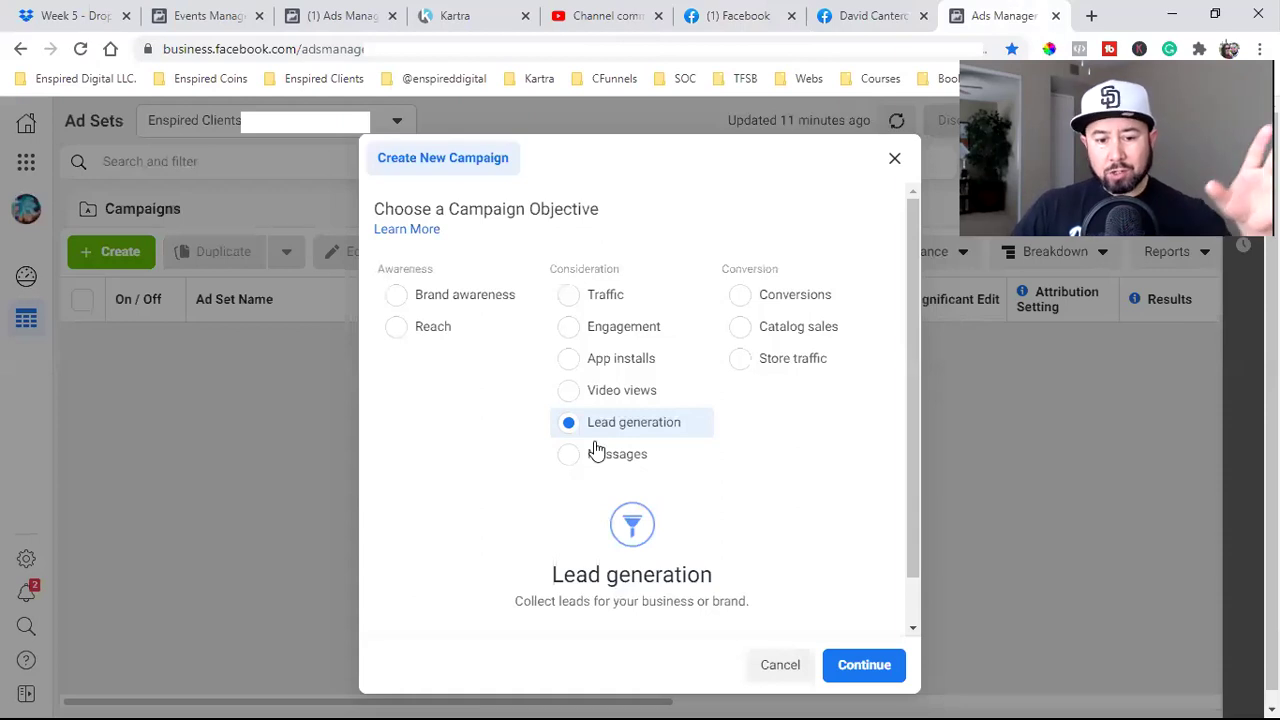
left_click(732, 15)
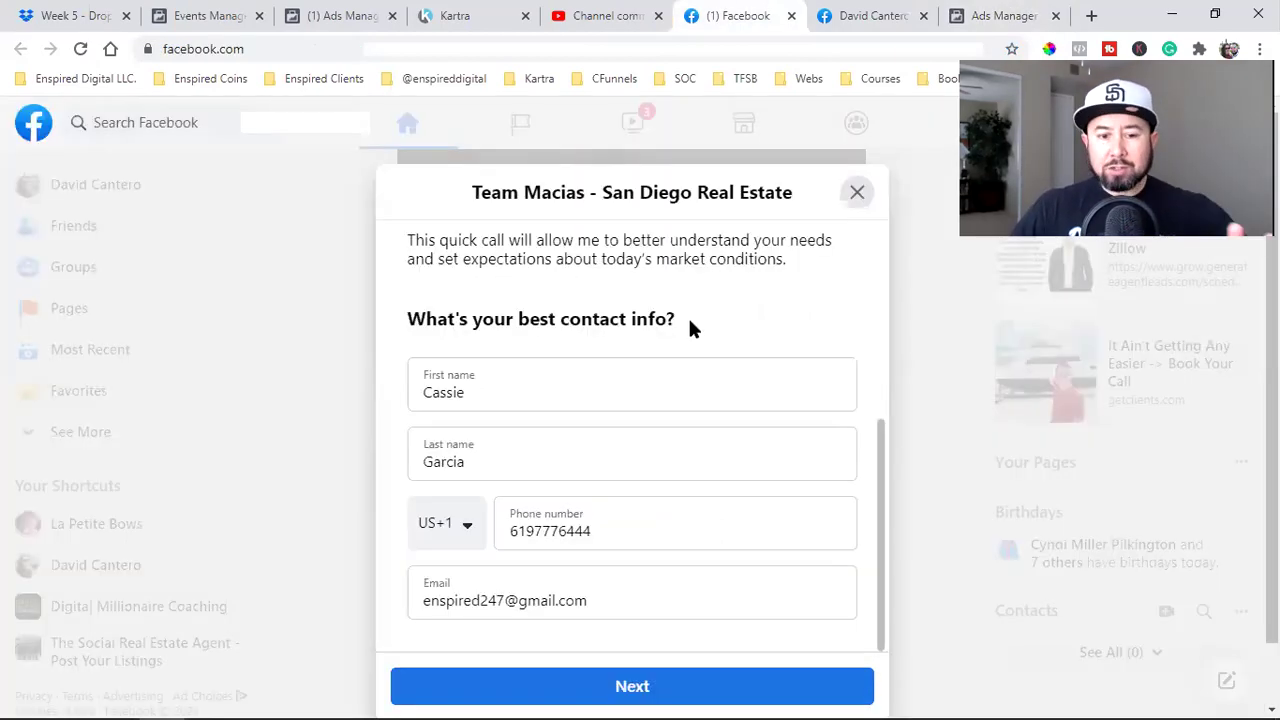
left_click(618, 435)
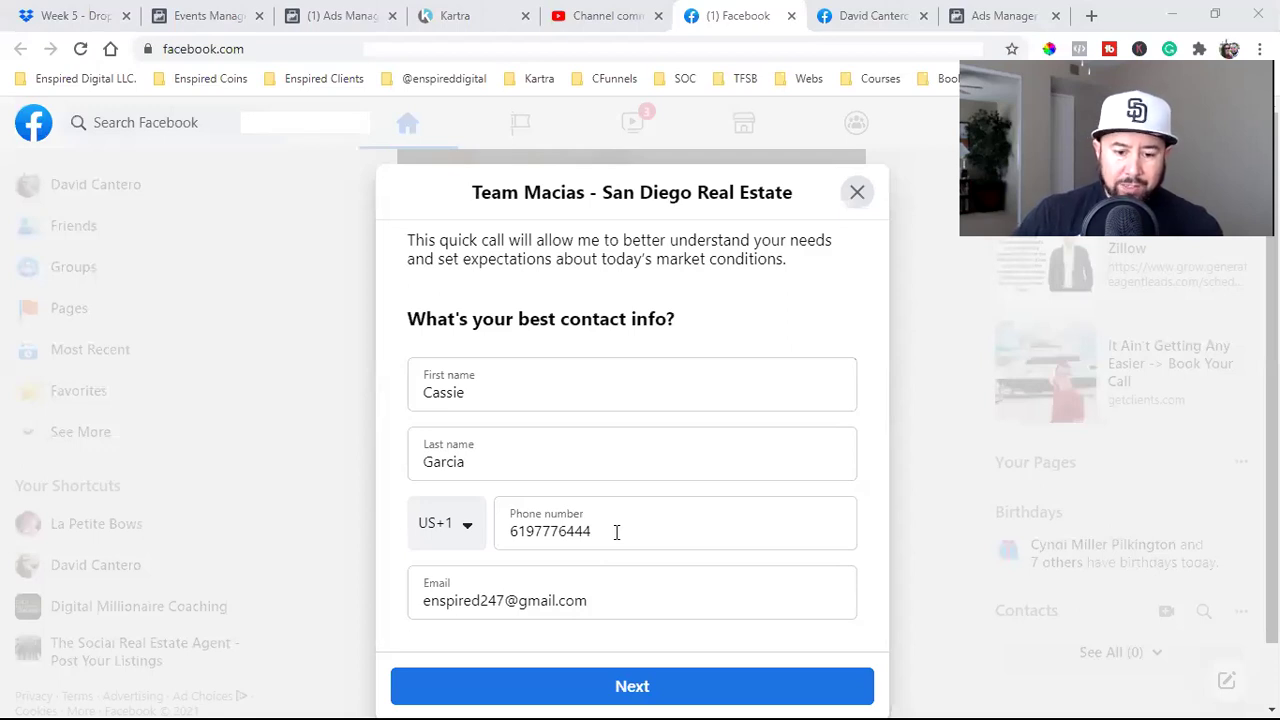
Step: Submit the Team Macias lead form with its prefilled contact info after reviewing the terms and conditions
left_click(631, 688)
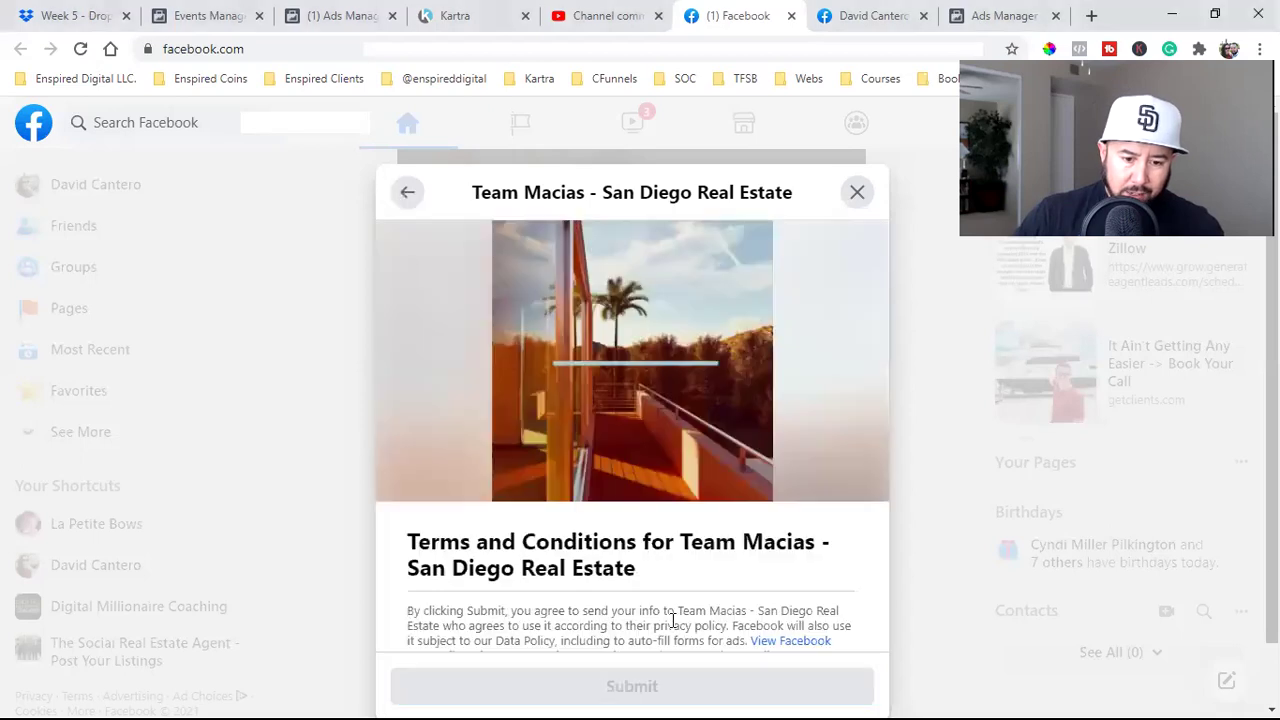
scroll(640, 540, "down", 1)
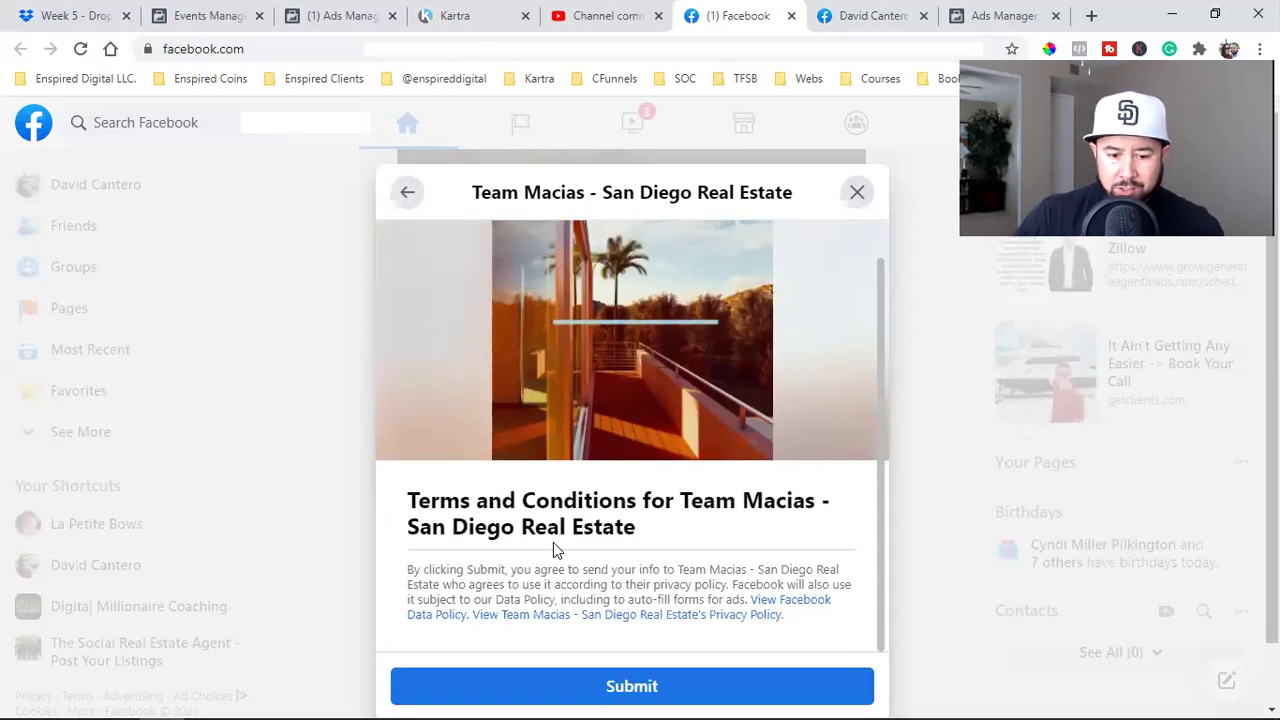
left_click(617, 690)
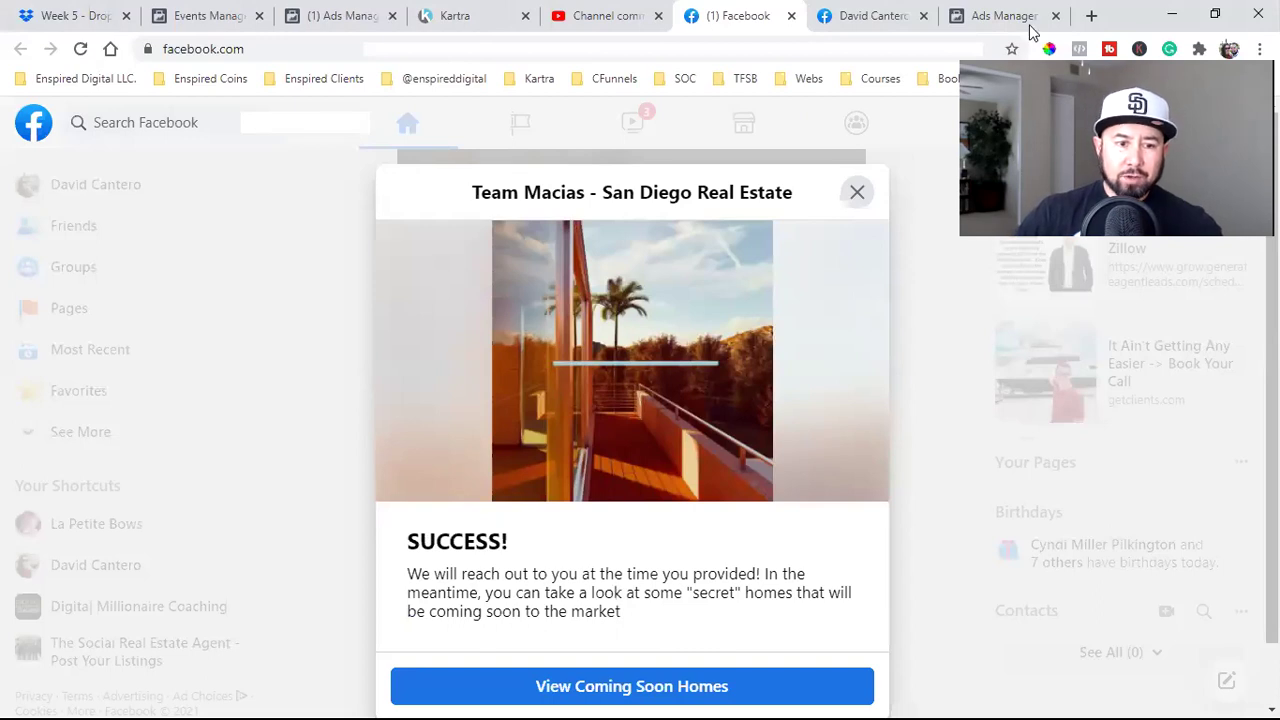
Step: Open the bookmarked property landing page in a new tab, view its "View All 17 Photos Now!" opt-in form and dismiss it
key("ctrl+t")
left_click(326, 79)
left_click(326, 151)
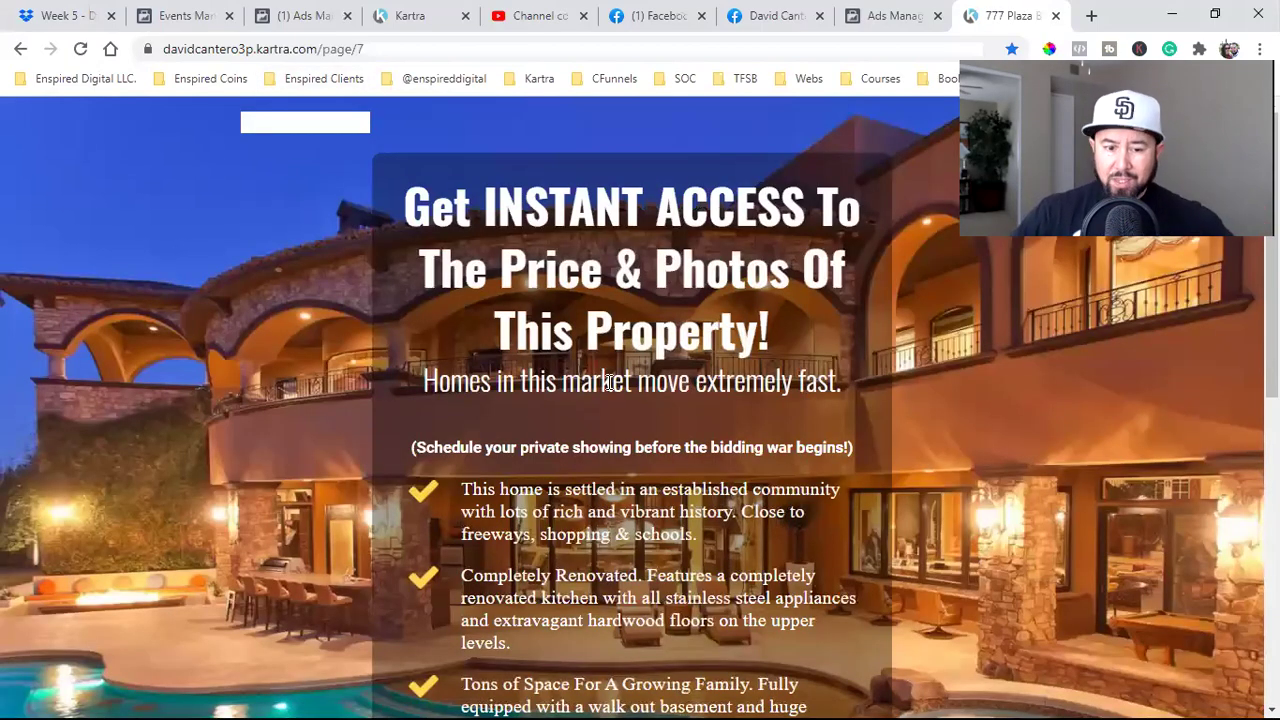
scroll(725, 641, "down", 3)
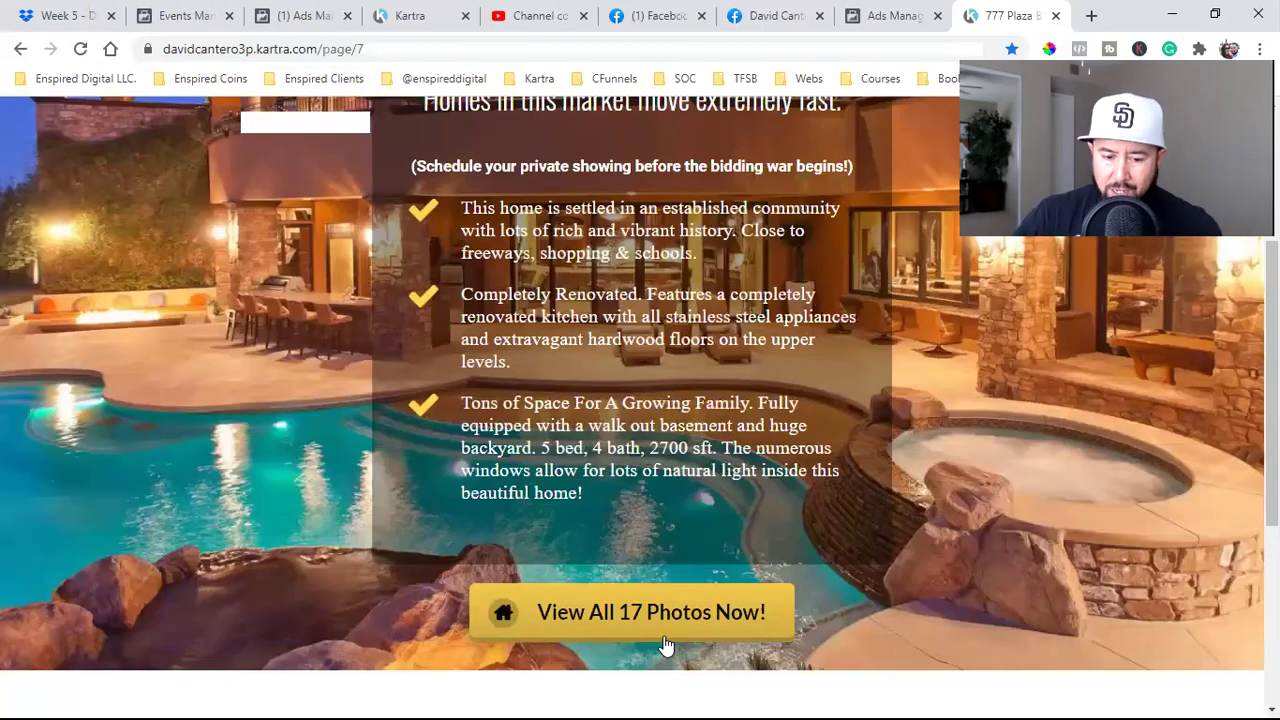
left_click(673, 632)
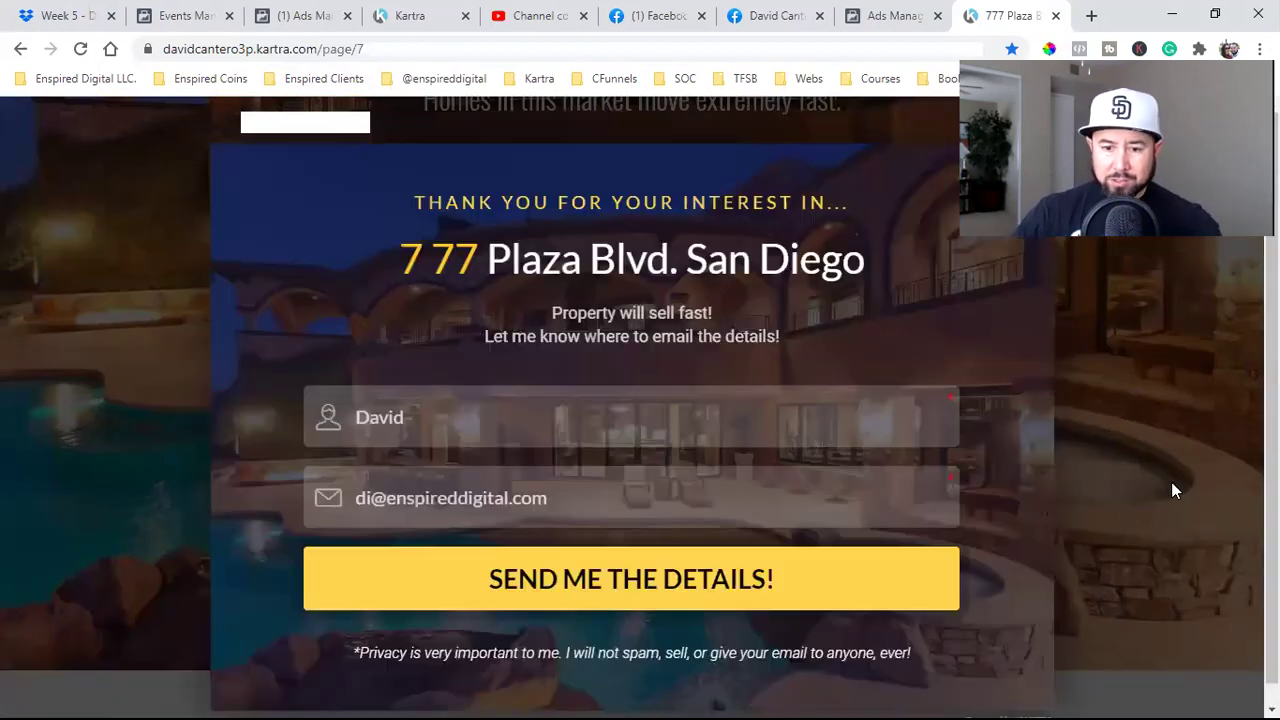
left_click(1171, 489)
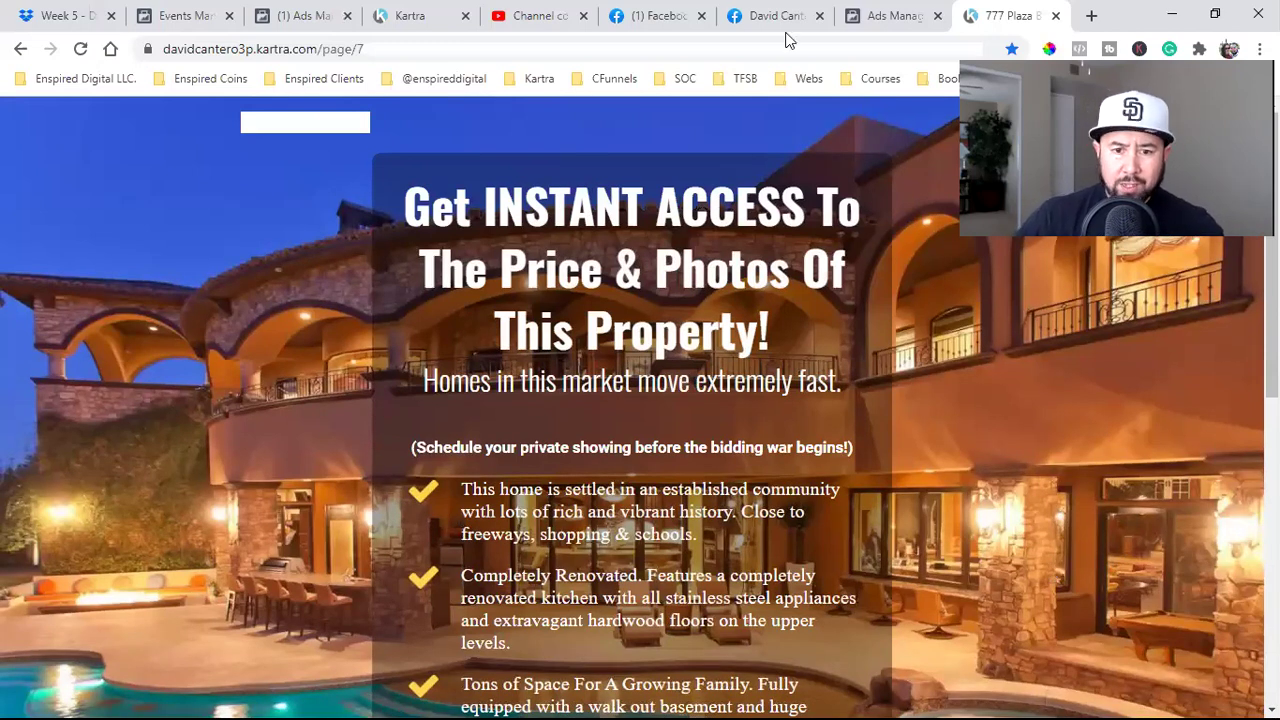
Step: Return to the submitted Facebook lead form, open its View Coming Soon Homes link and examine the home listings by price range
left_click(690, 10)
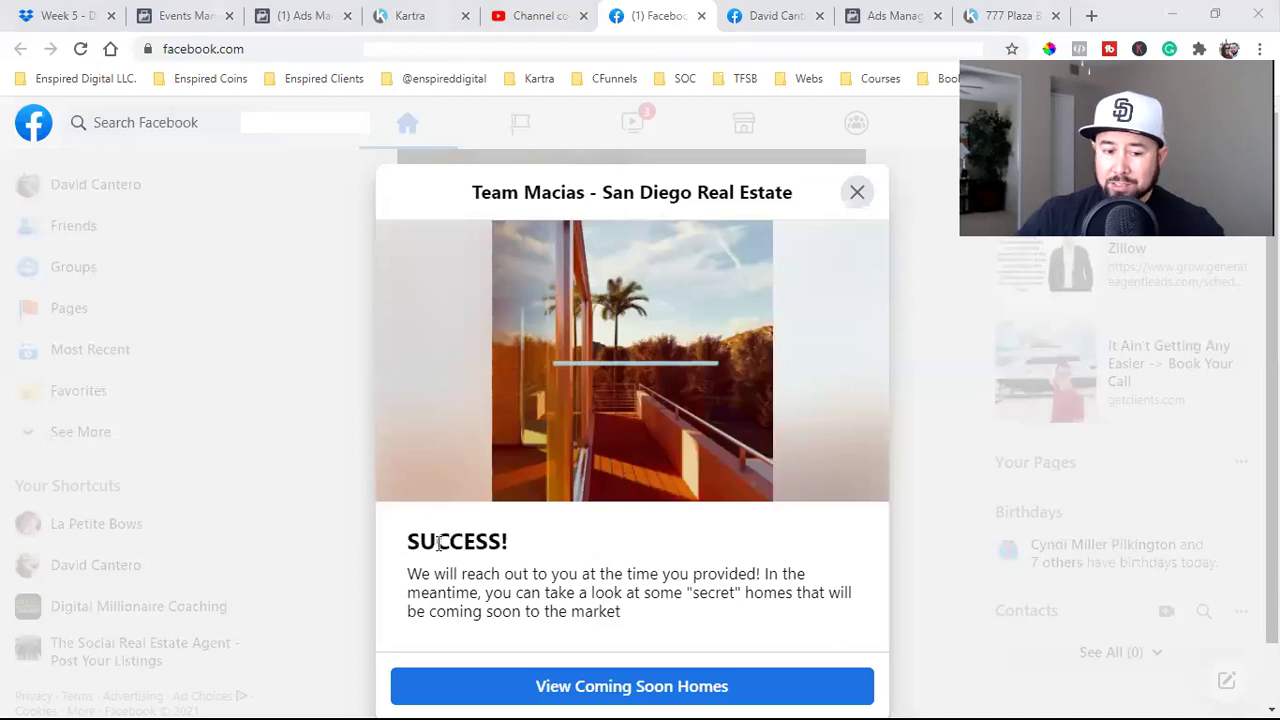
triple_click(470, 541)
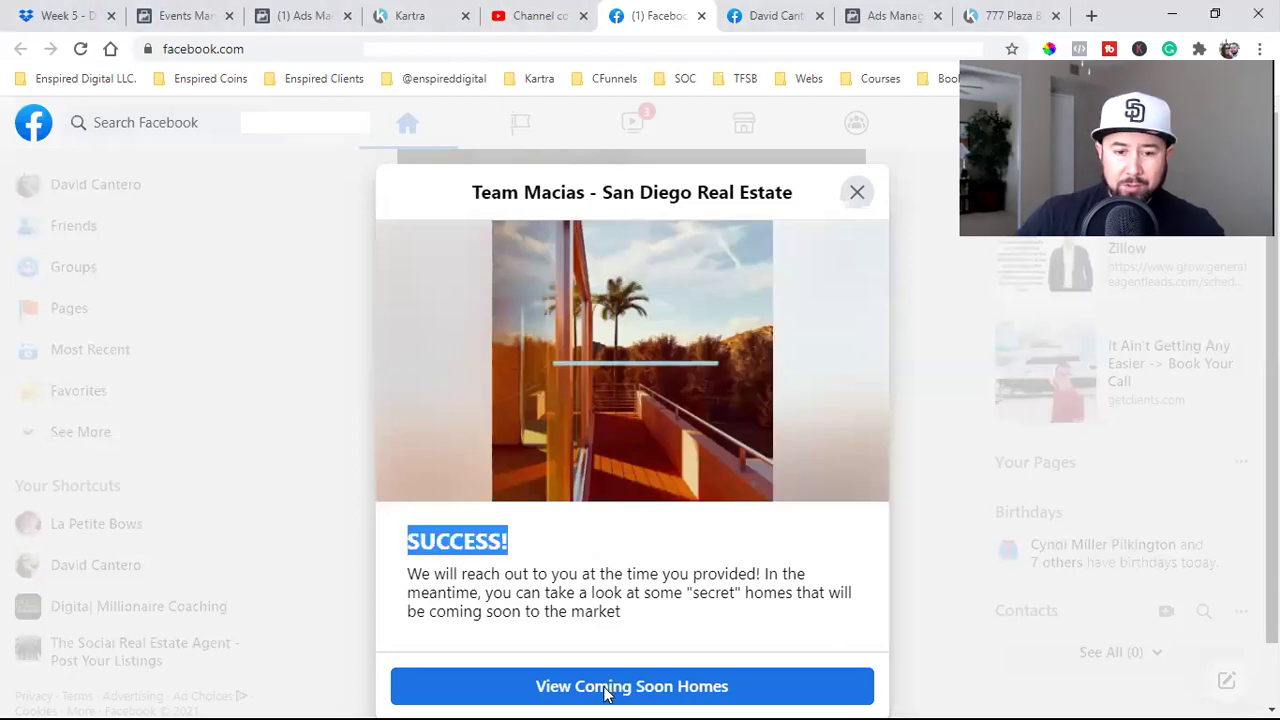
left_click(605, 690)
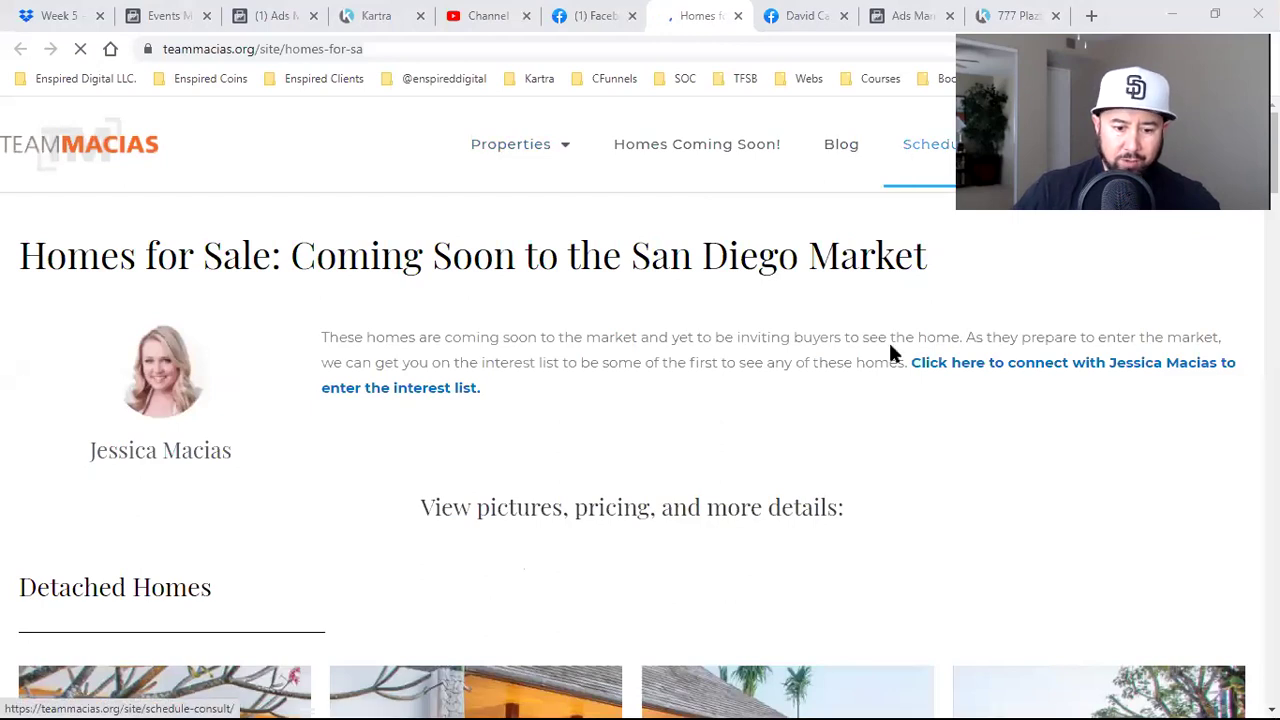
scroll(457, 334, "down", 5)
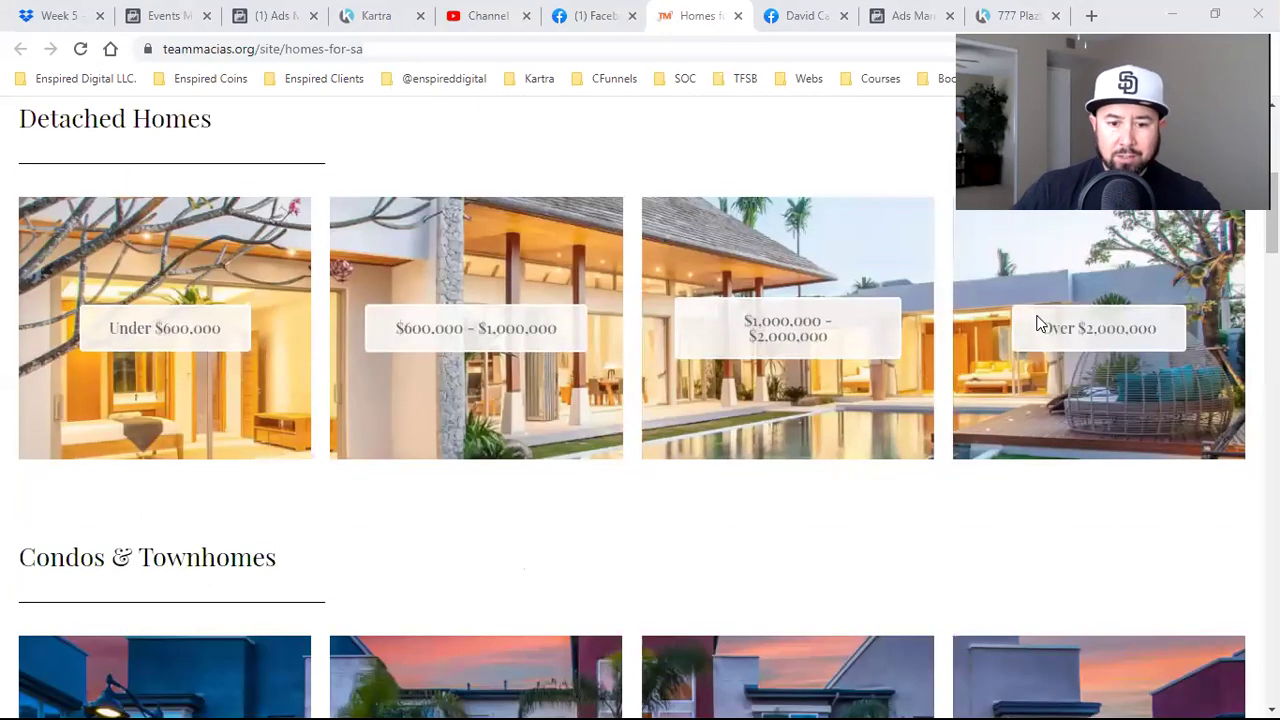
Step: Review the homes page down to its strategy session booking calendar, and close the agent's Zillow profile to return to the lead form confirmation
scroll(493, 315, "down", 5)
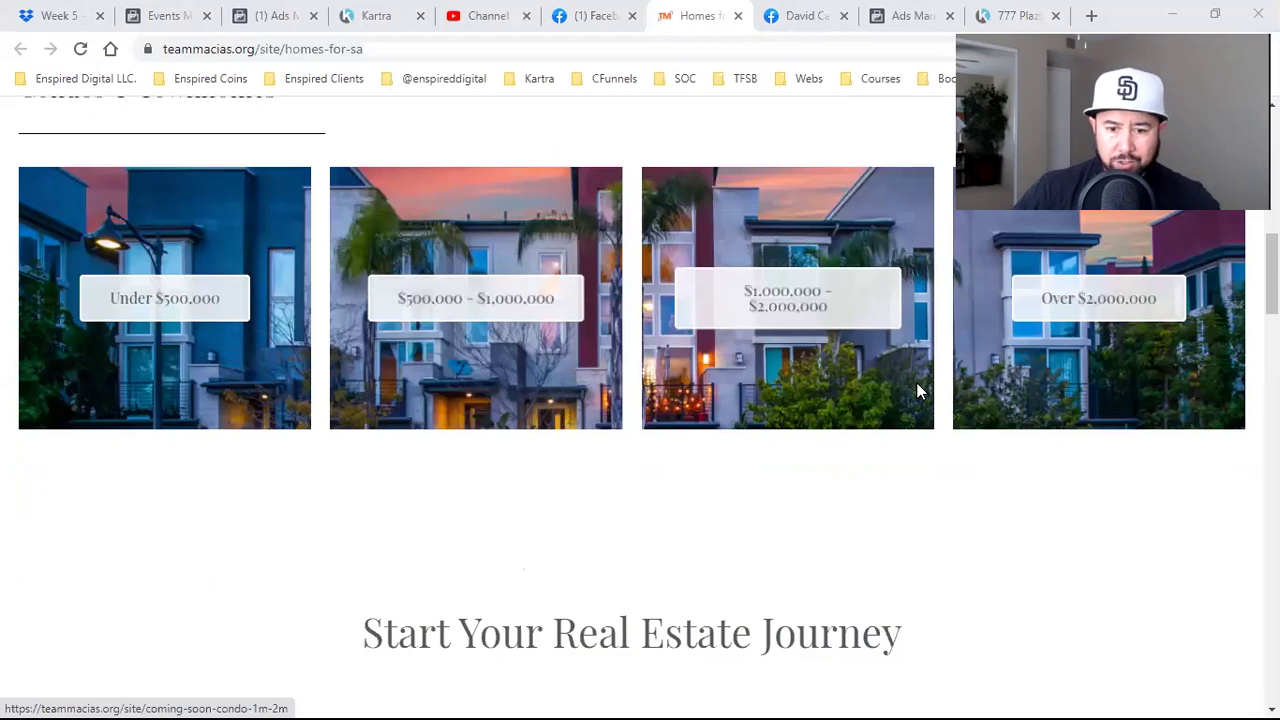
scroll(948, 420, "down", 8)
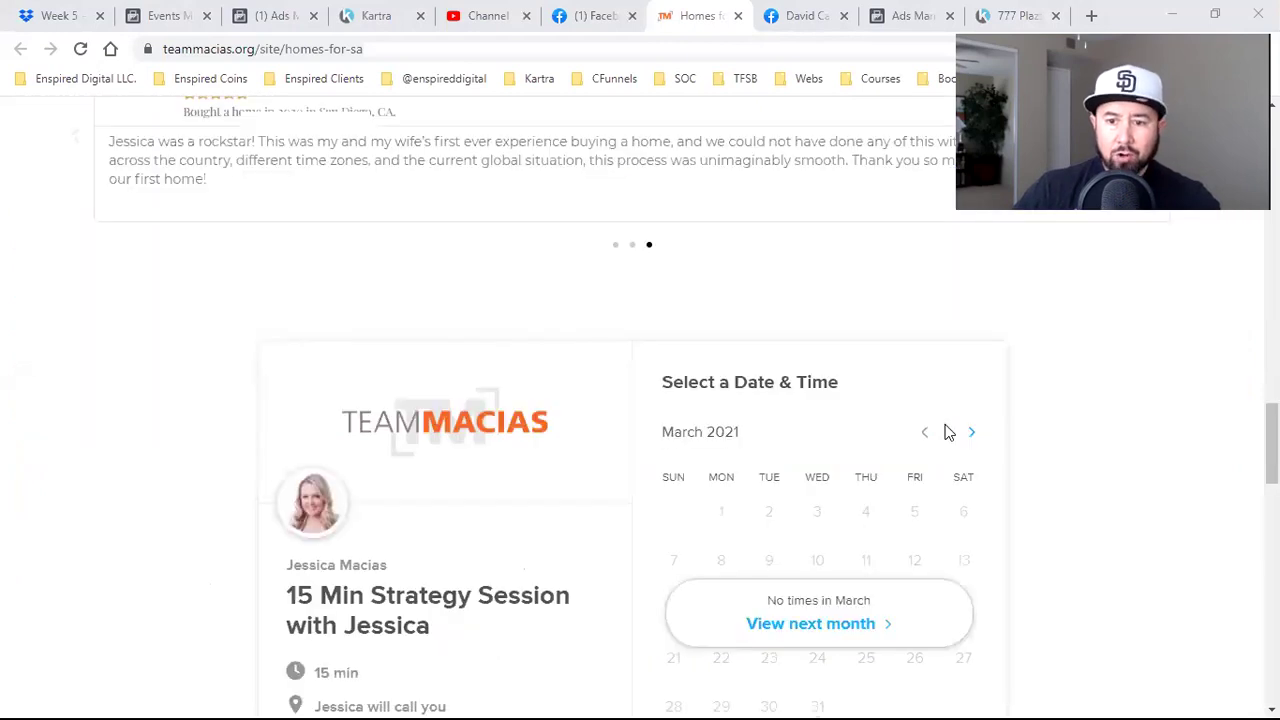
scroll(1140, 265, "up", 4)
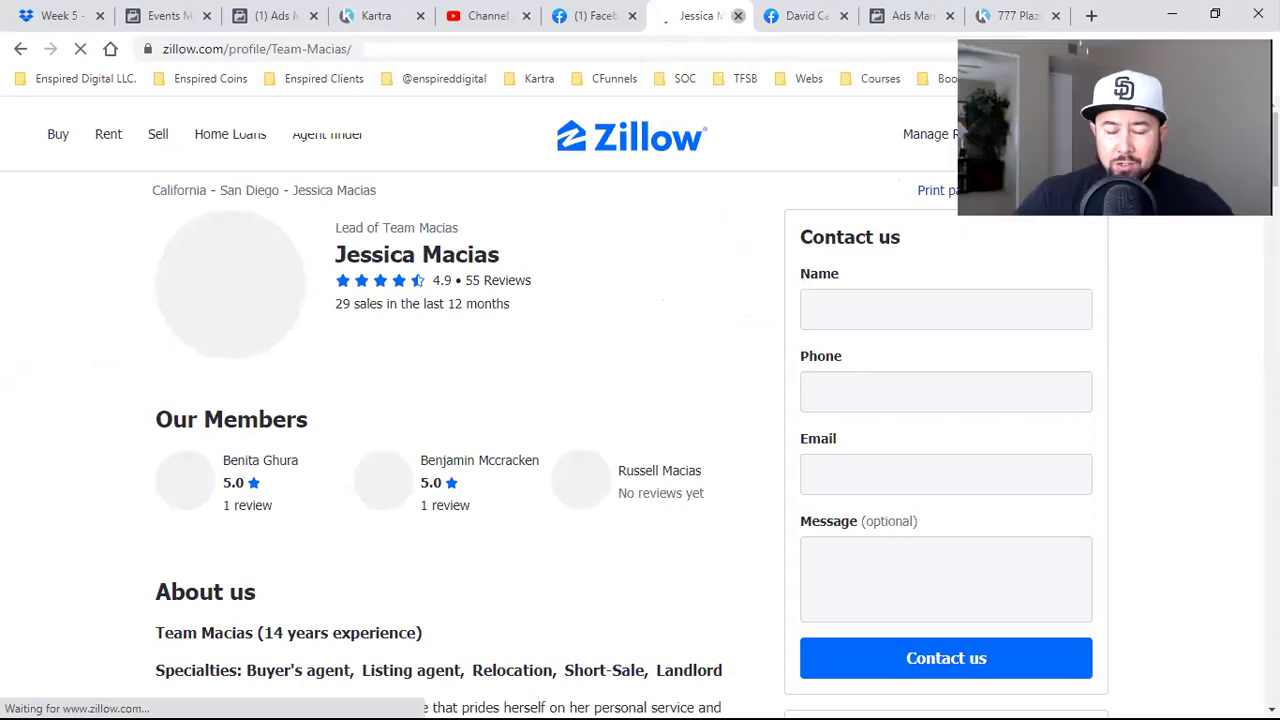
key("ctrl+w")
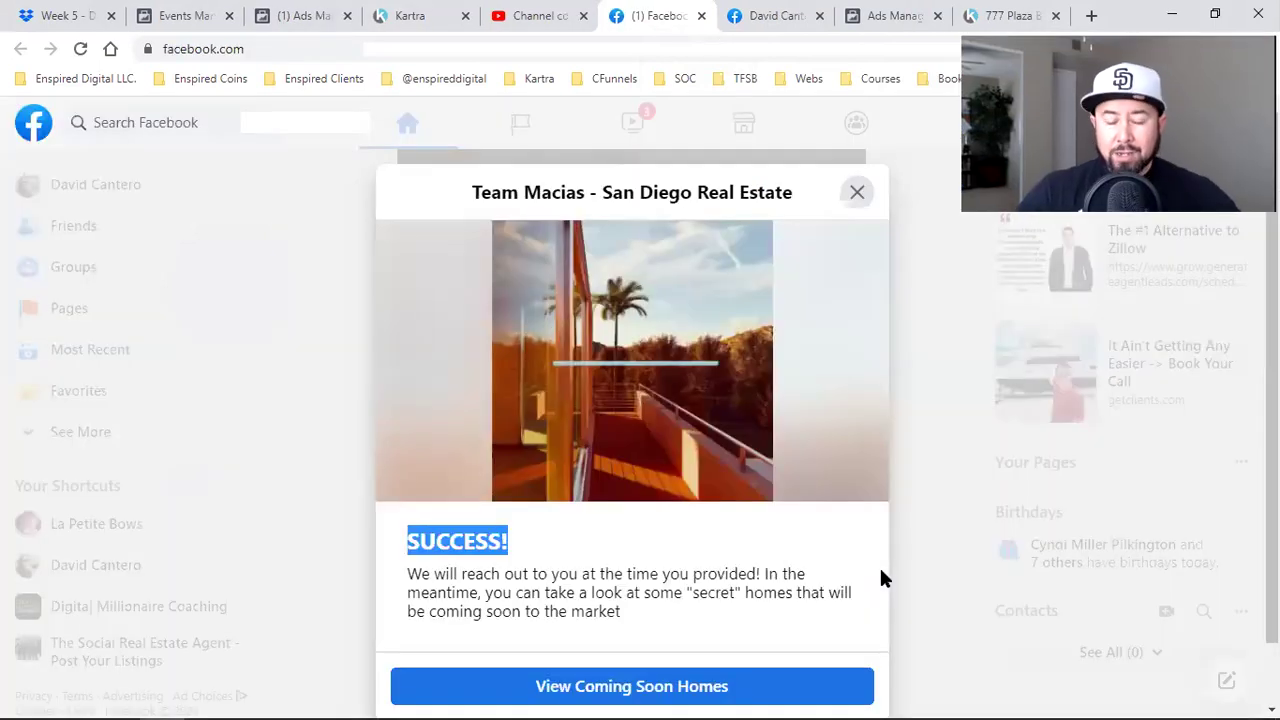
left_click(804, 576)
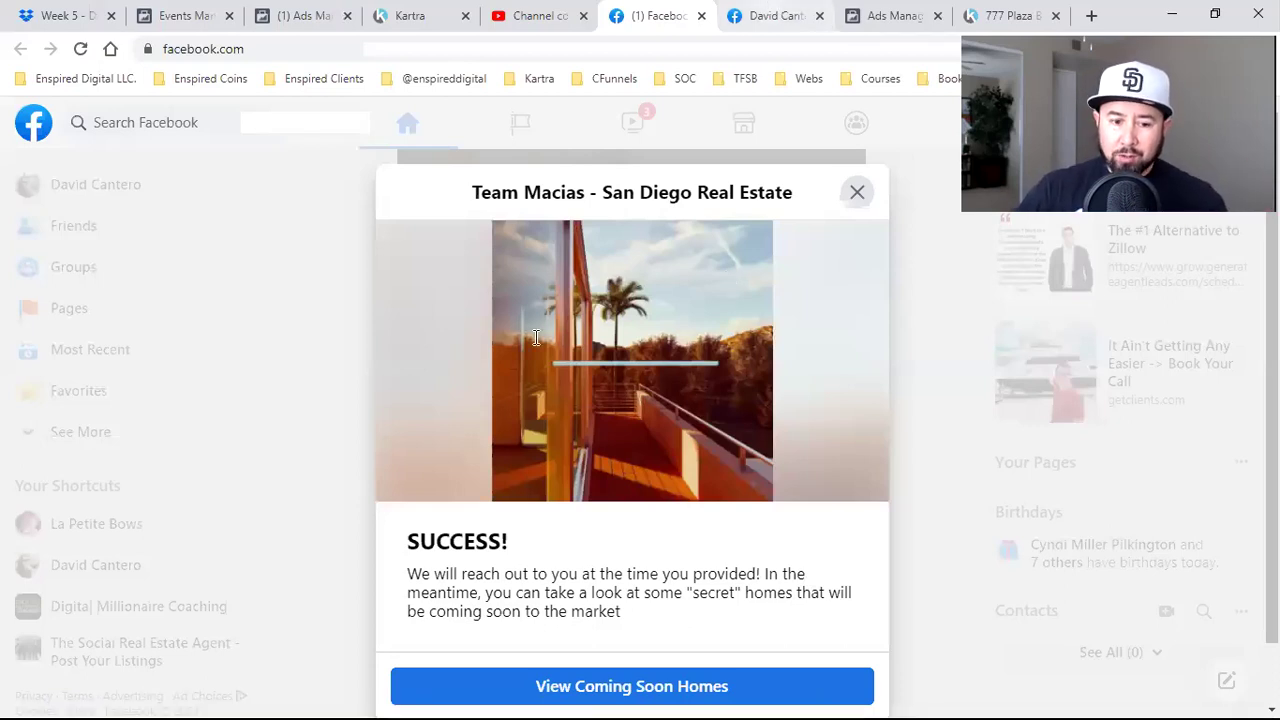
Step: Switch to the Enspired Digital Facebook business page and look through its page management options
key("ctrl+Tab")
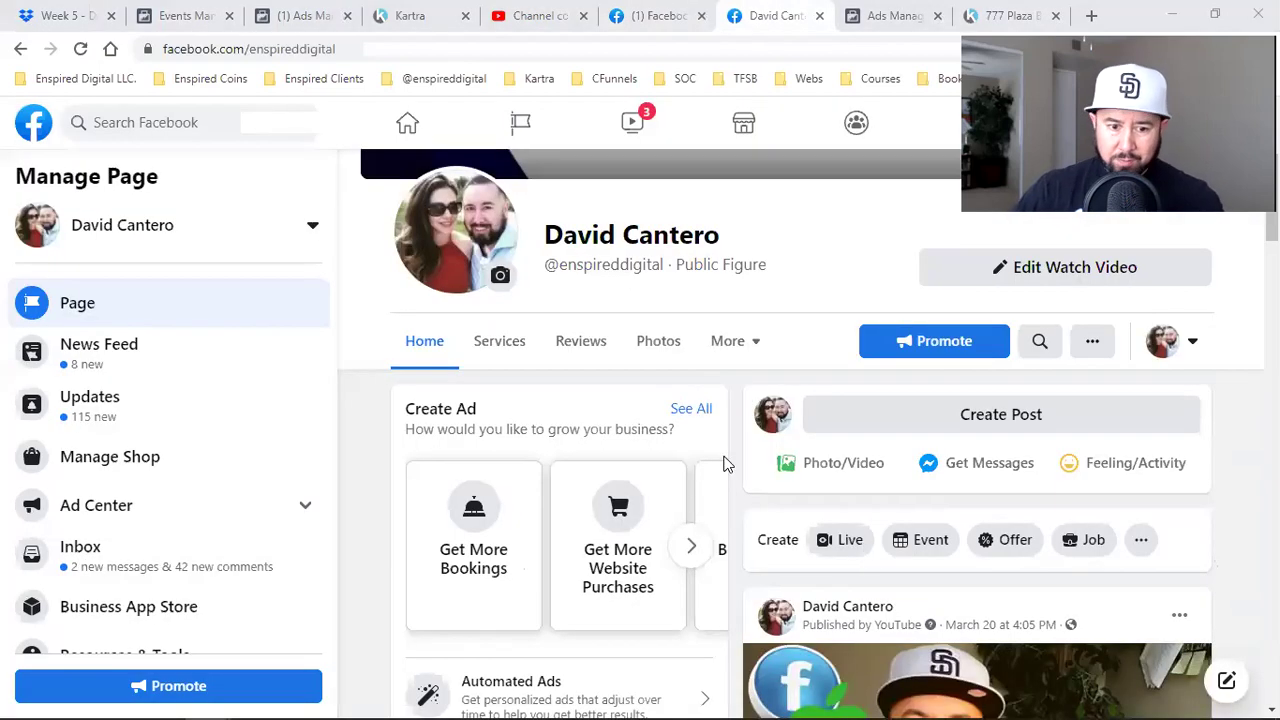
scroll(726, 464, "up", 3)
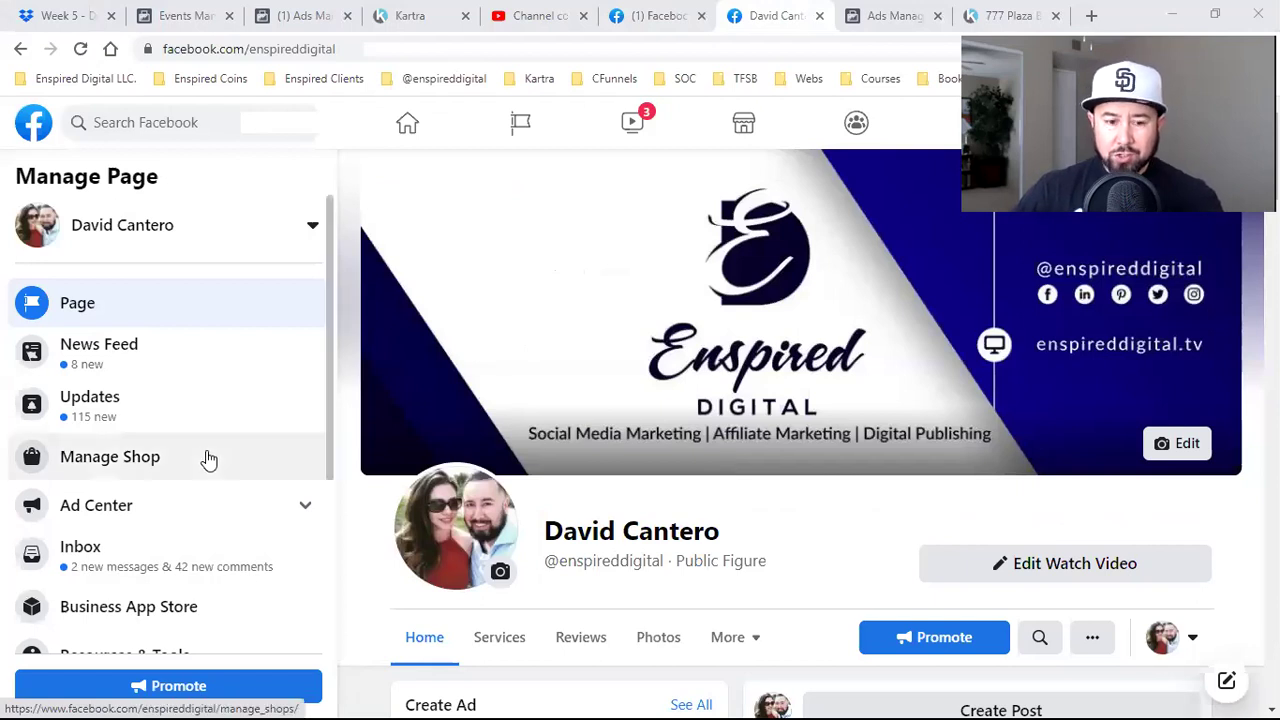
scroll(120, 600, "down", 3)
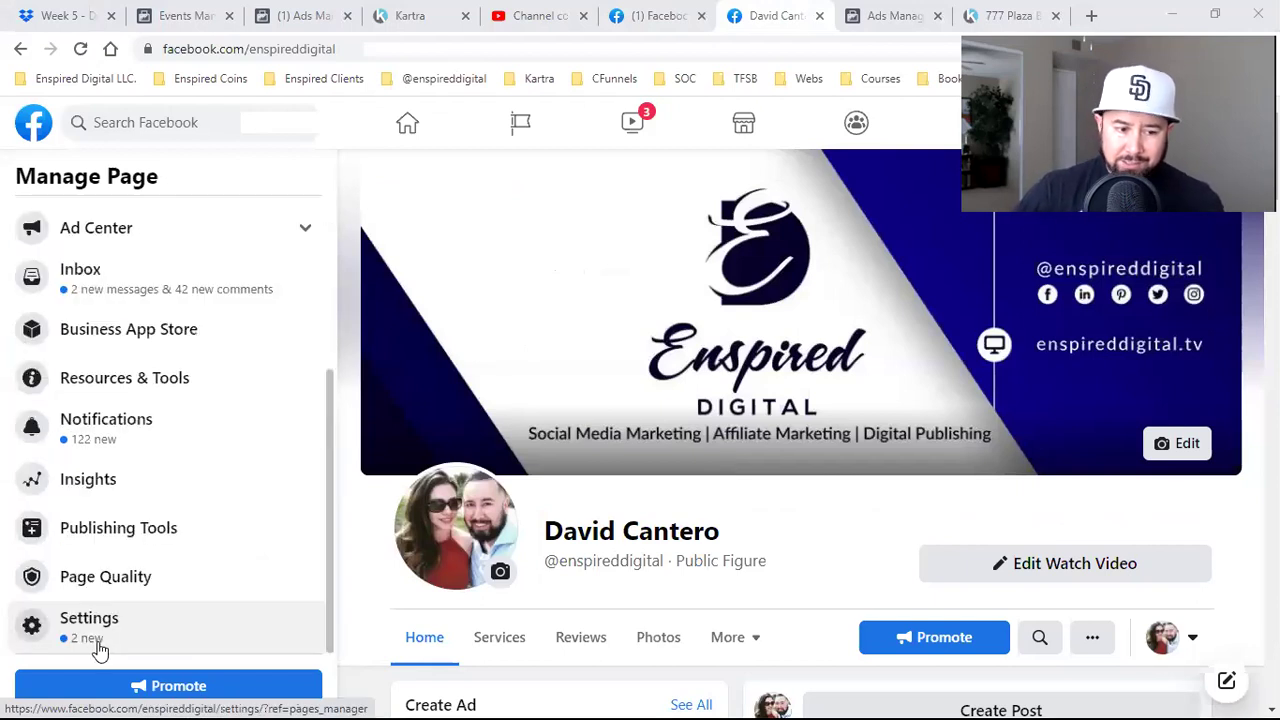
left_click(100, 650)
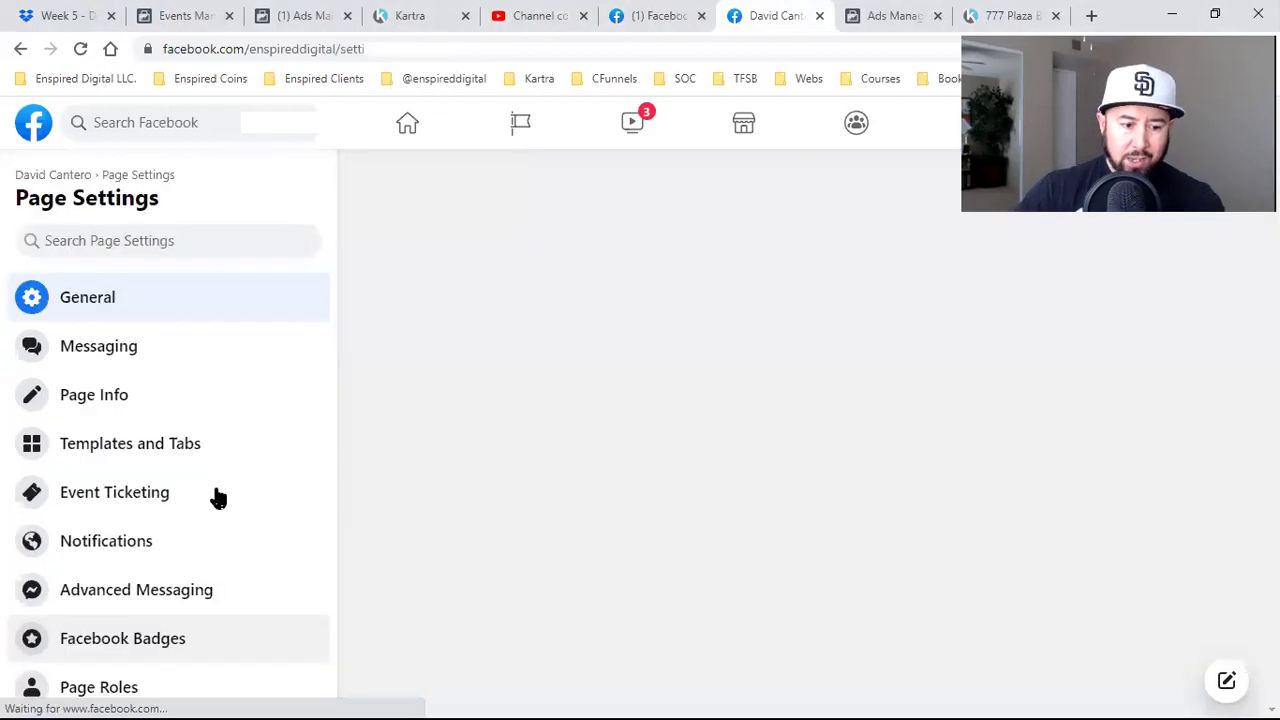
scroll(217, 497, "down", 2)
scroll(217, 497, "down", 3)
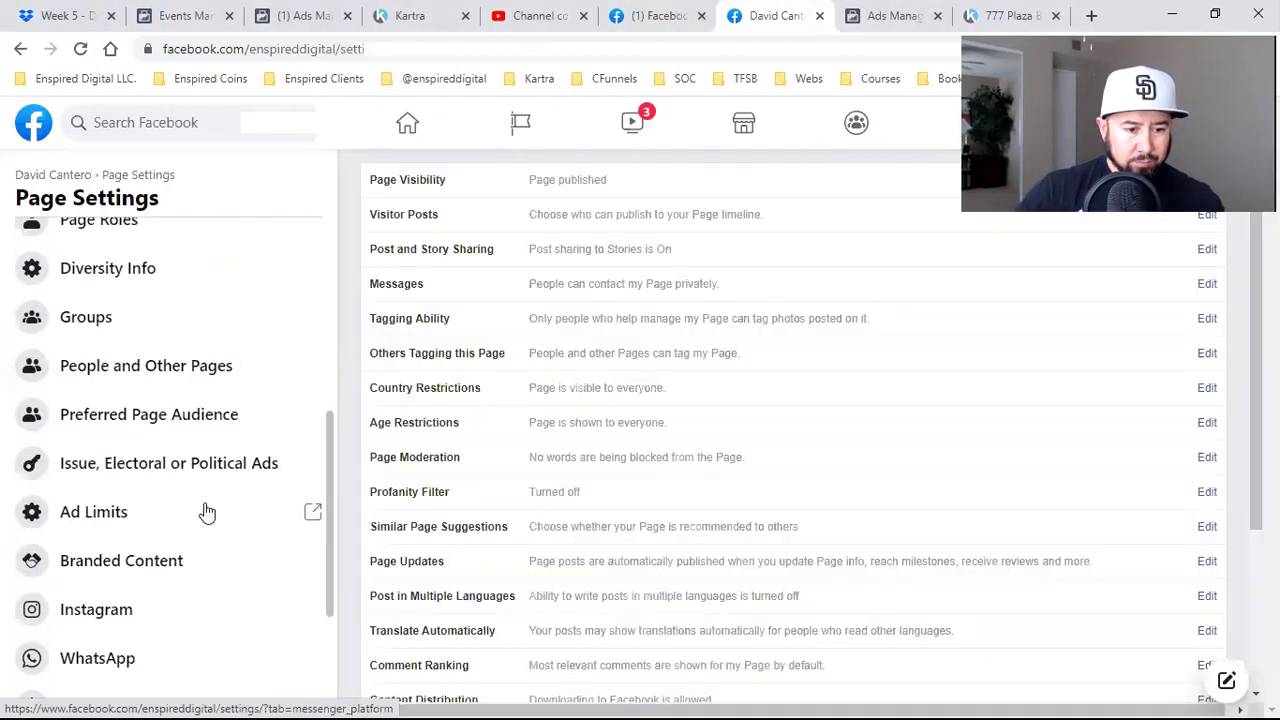
scroll(207, 512, "up", 5)
scroll(207, 512, "down", 1)
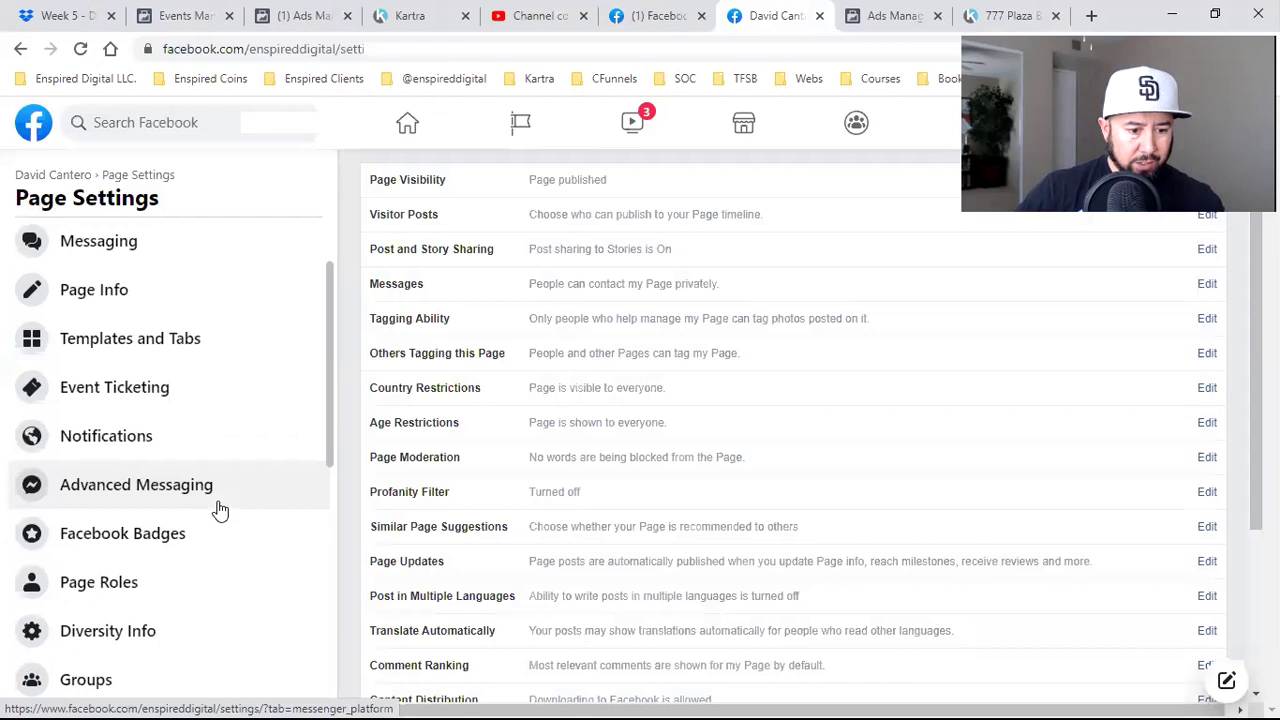
scroll(215, 509, "down", 5)
scroll(80, 160, "up", 10)
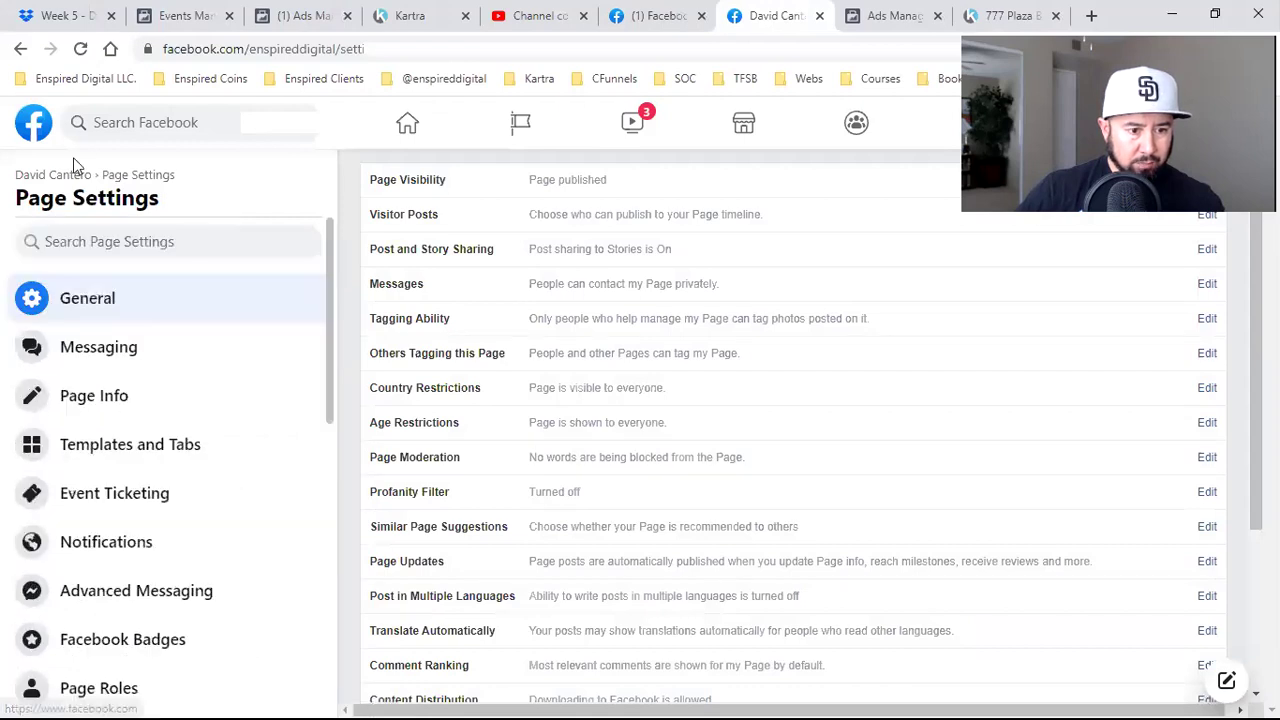
key("alt+Left")
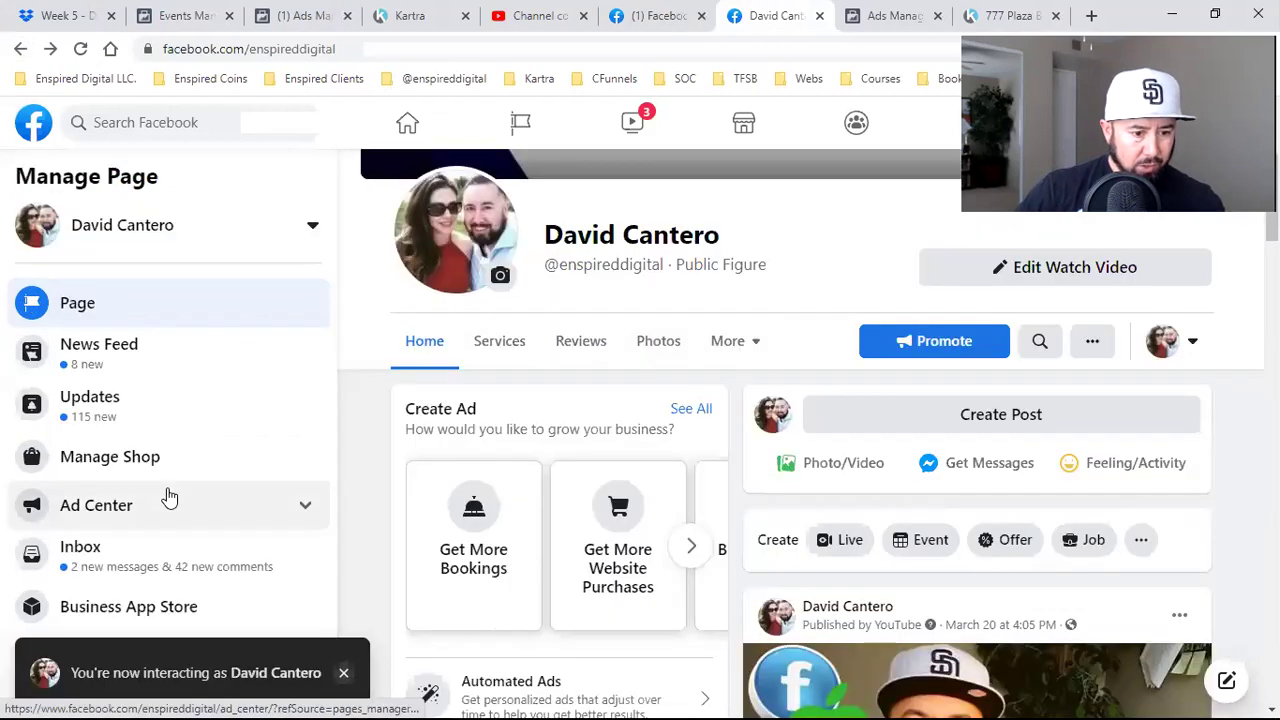
Step: Switch the business page interaction to the personal profile to view it as a visitor, and restore interaction as the page
scroll(168, 495, "down", 3)
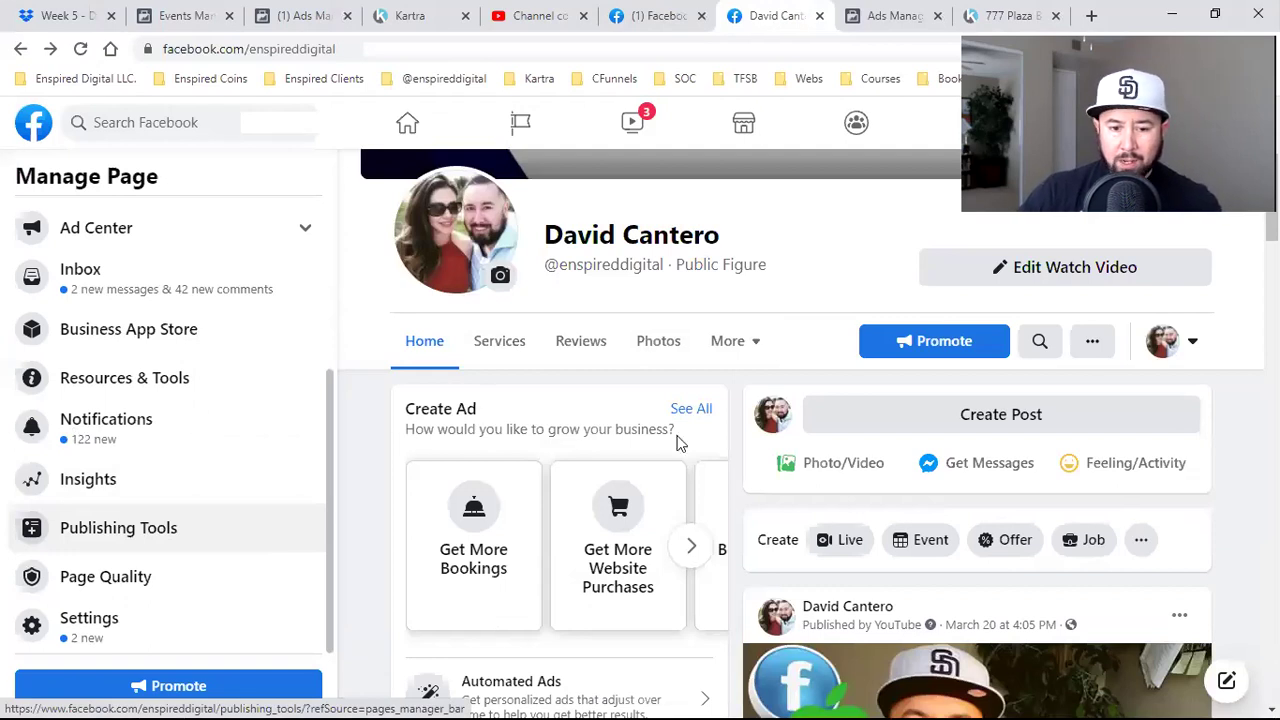
scroll(677, 440, "up", 3)
left_click(1165, 637)
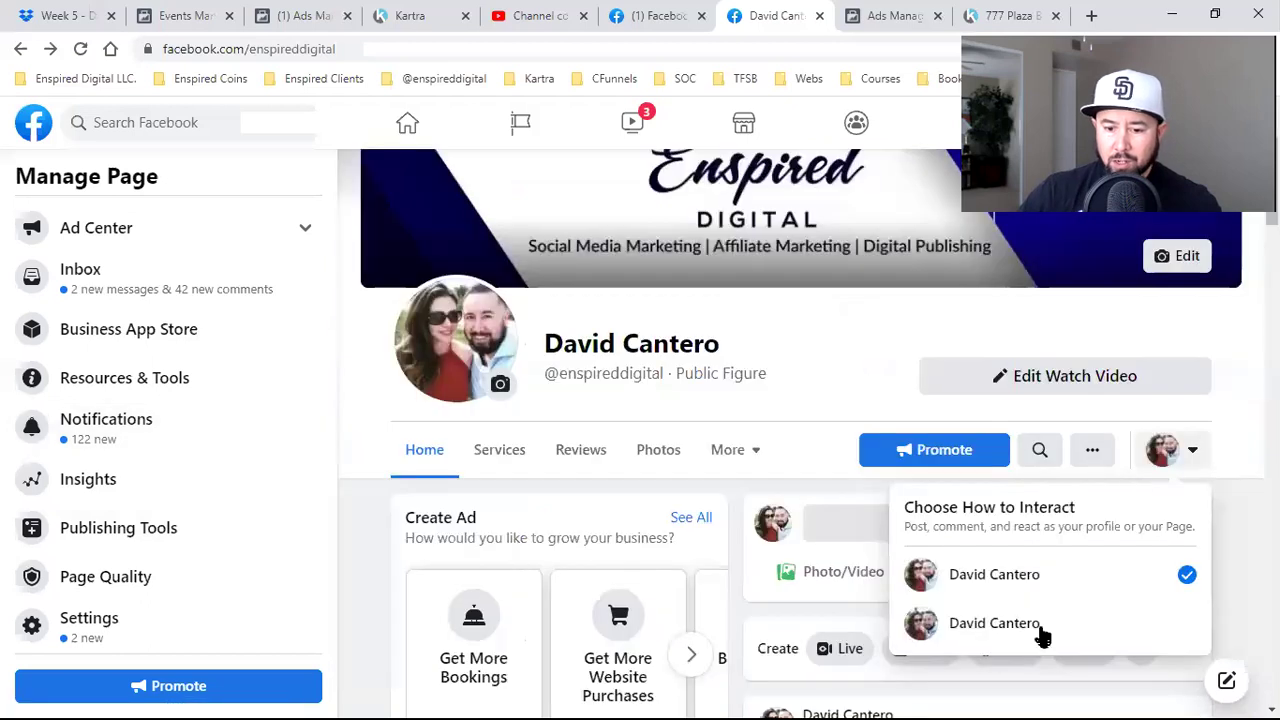
left_click(1040, 626)
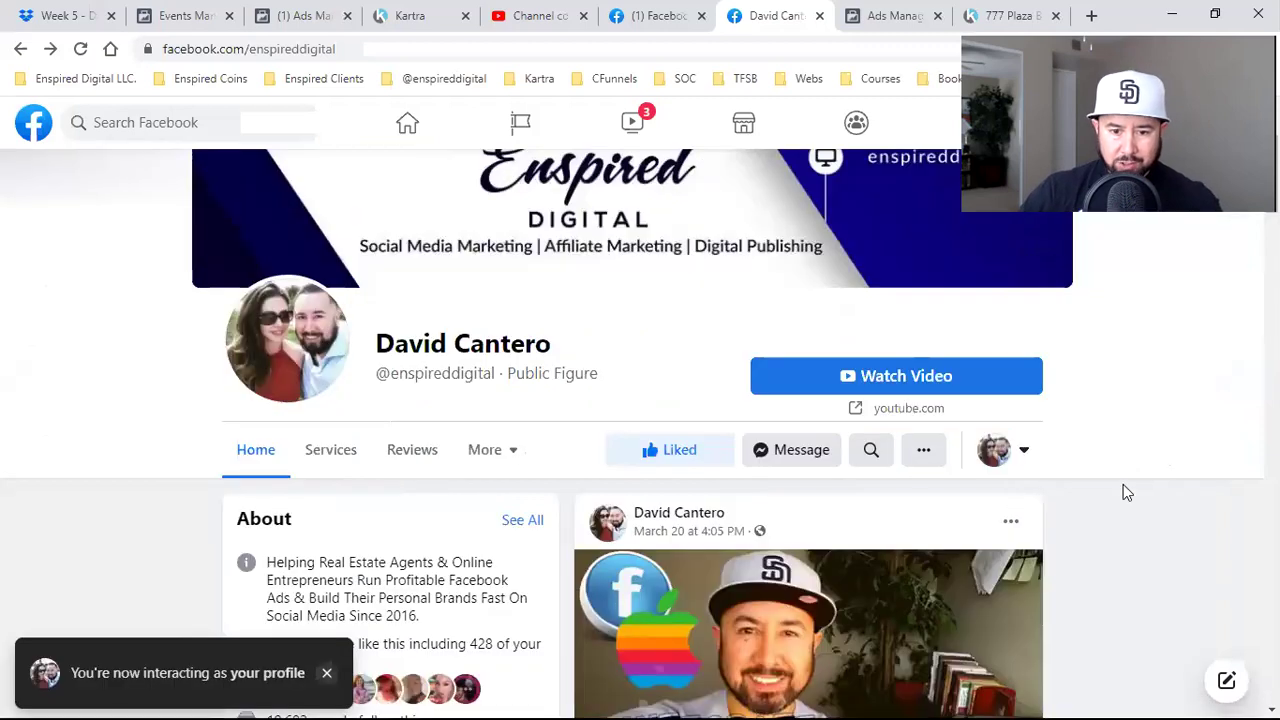
scroll(1127, 496, "down", 1)
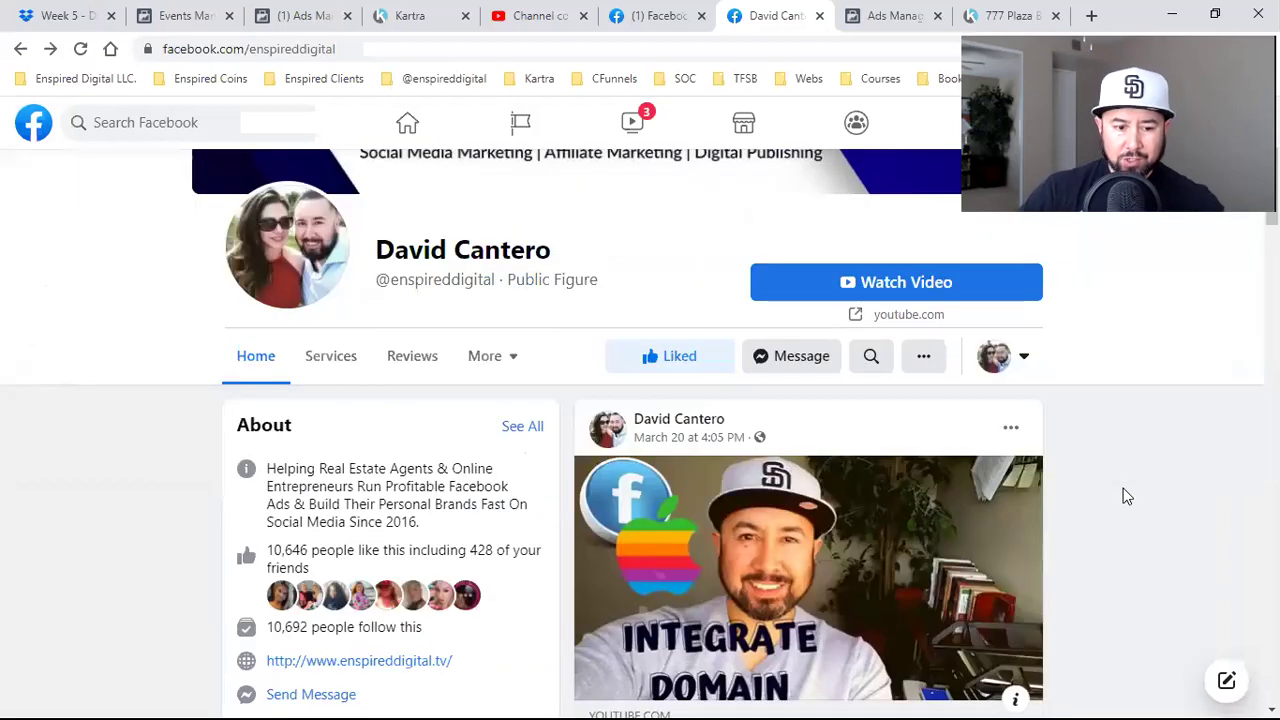
left_click(1015, 366)
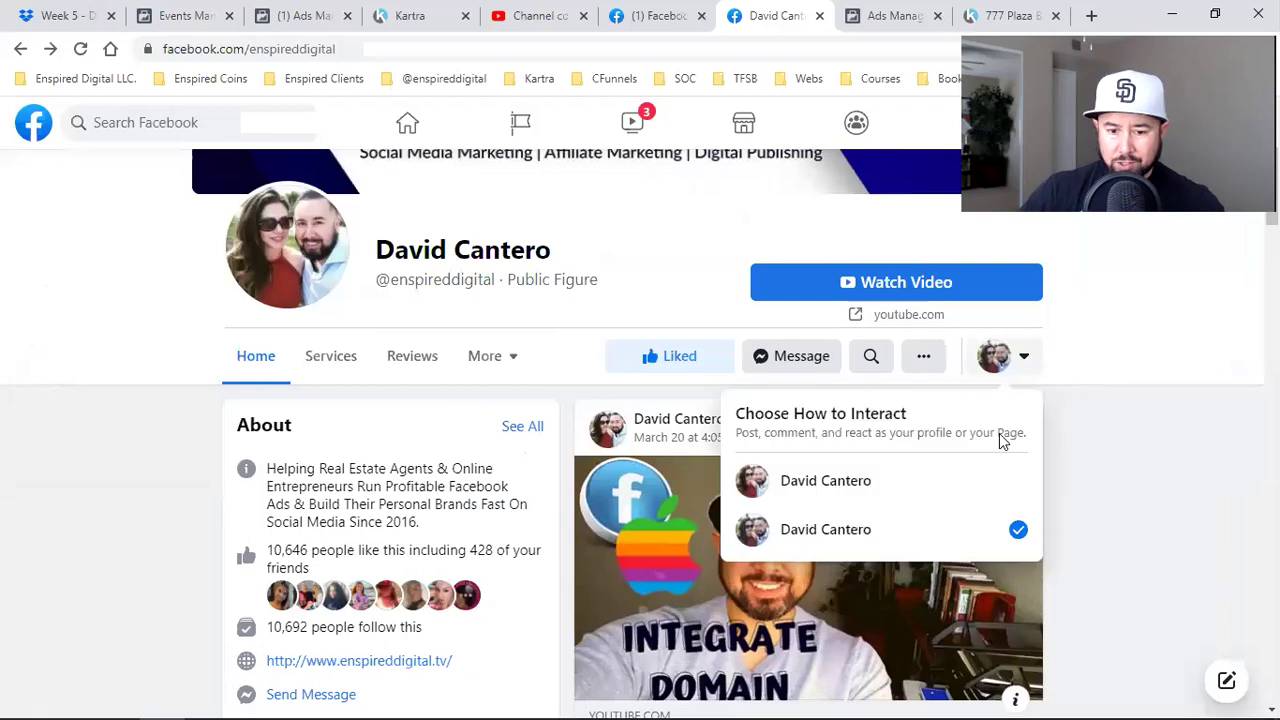
left_click(895, 488)
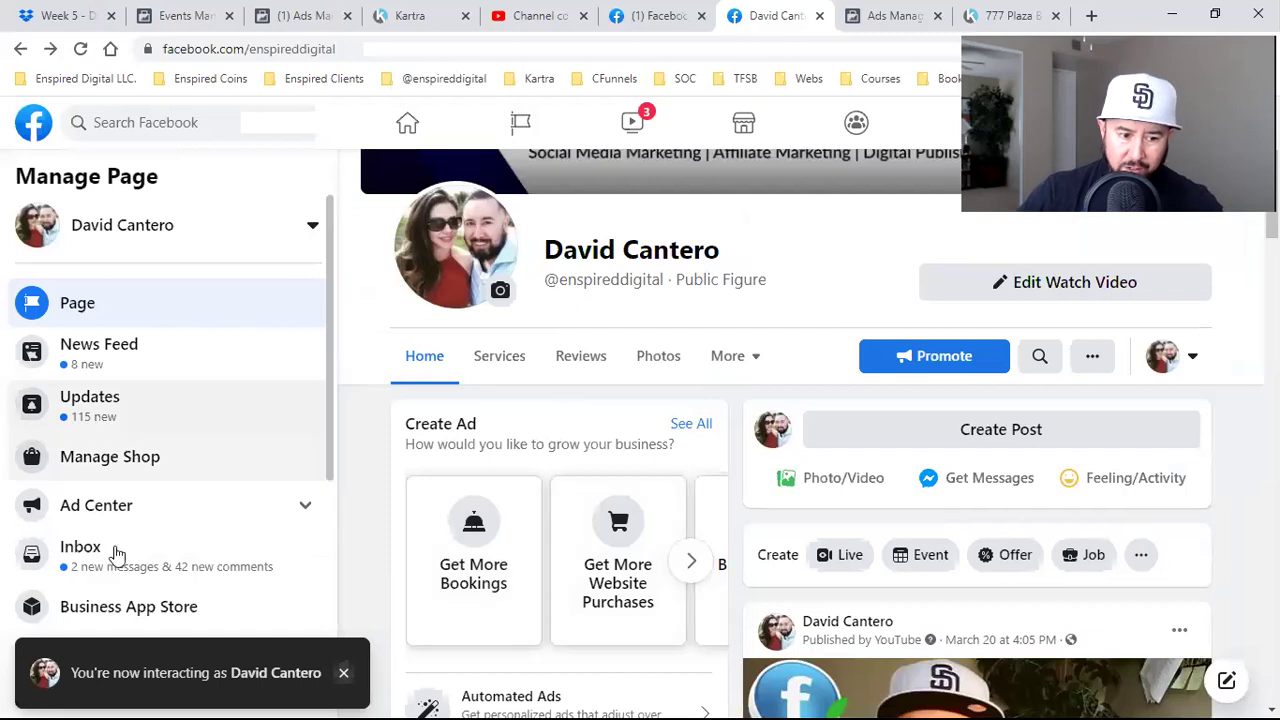
Step: Open the Leads Setup section for Lead Ads Forms in the page's Publishing Tools
scroll(114, 551, "down", 2)
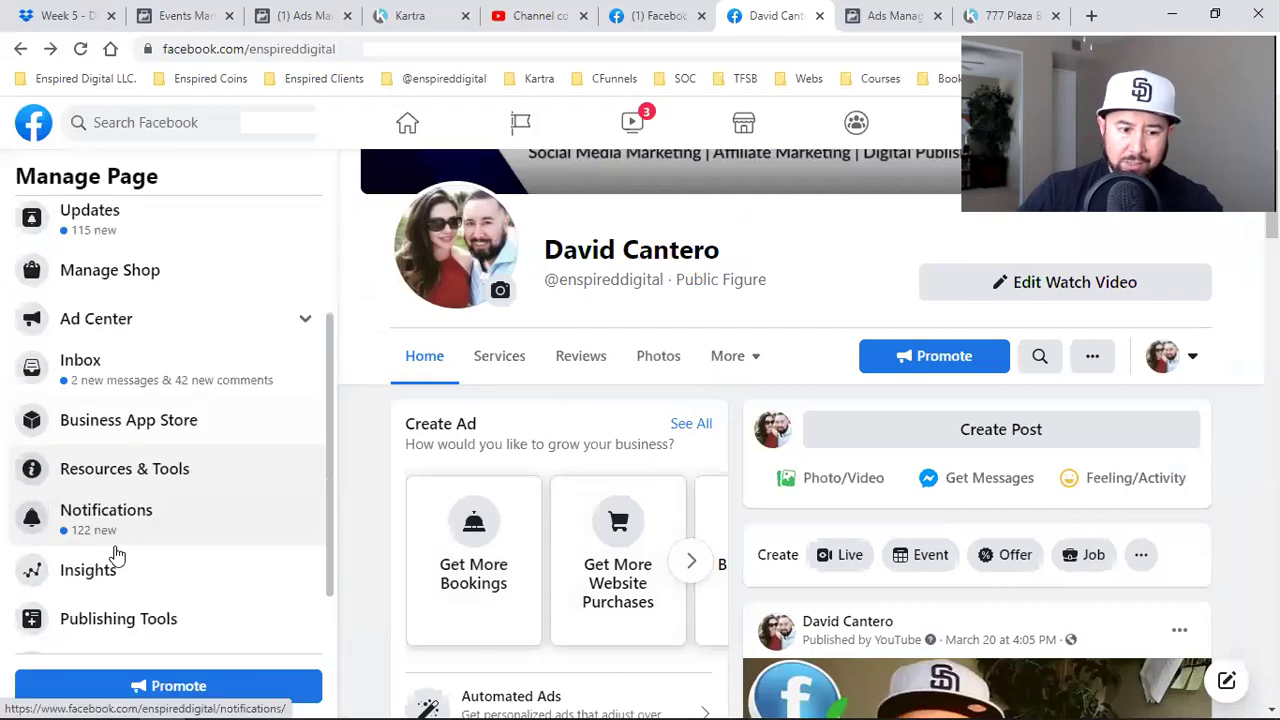
left_click(114, 621)
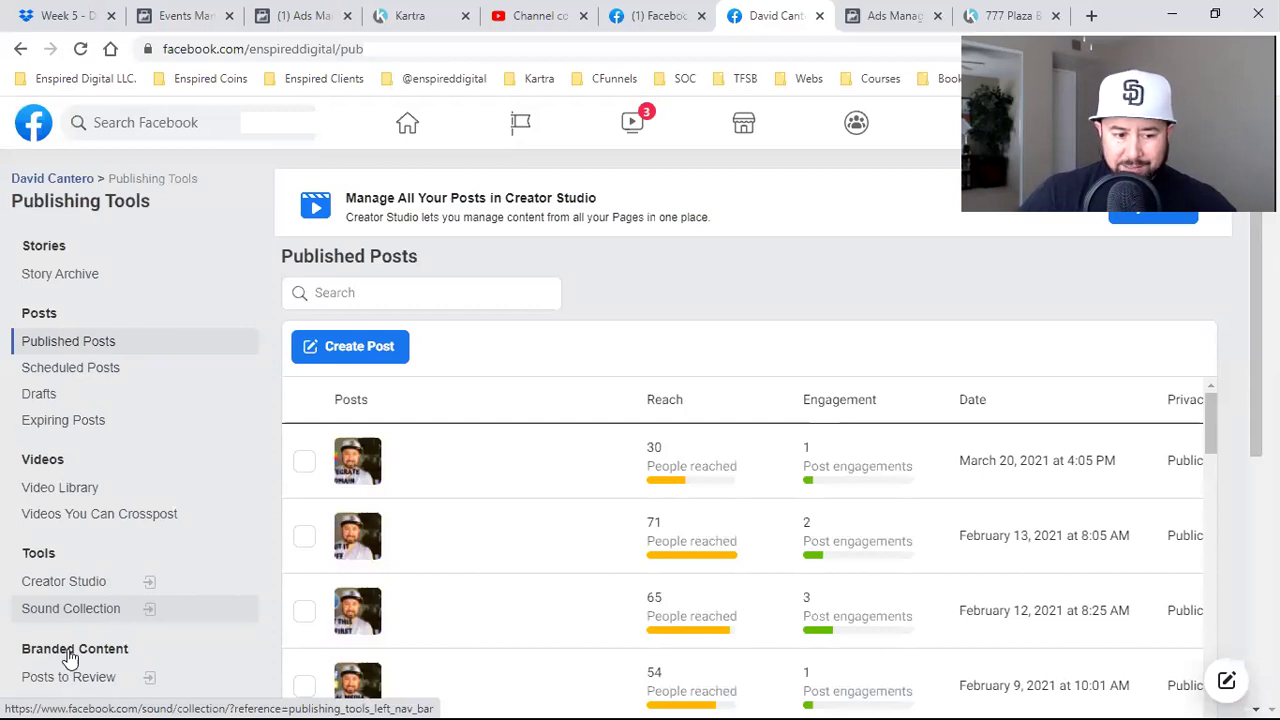
scroll(478, 505, "down", 2)
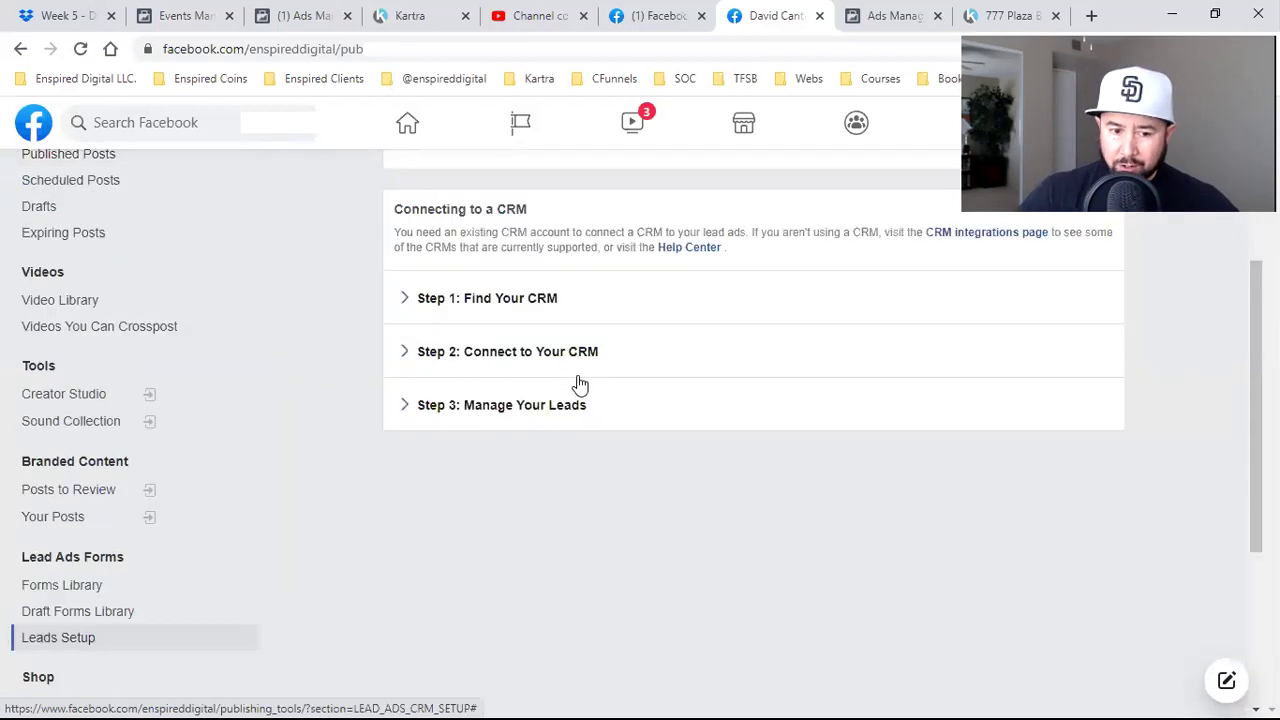
scroll(565, 395, "up", 1)
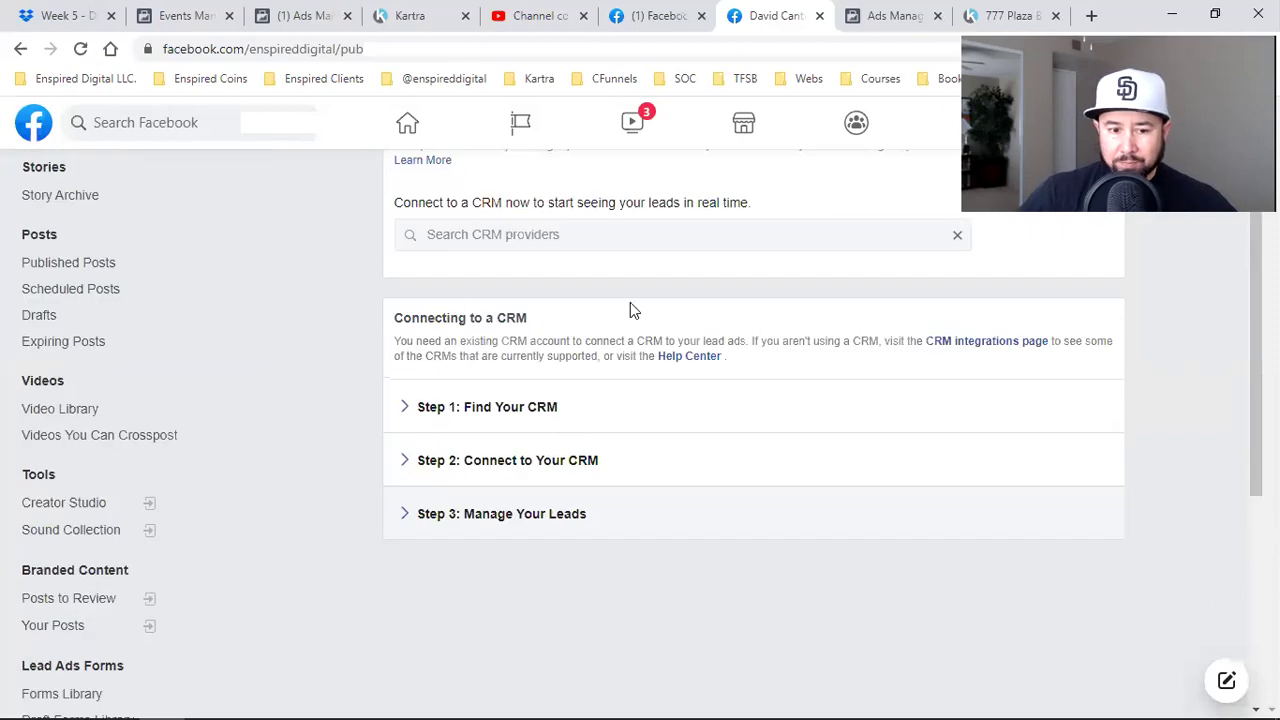
scroll(560, 314, "up", 1)
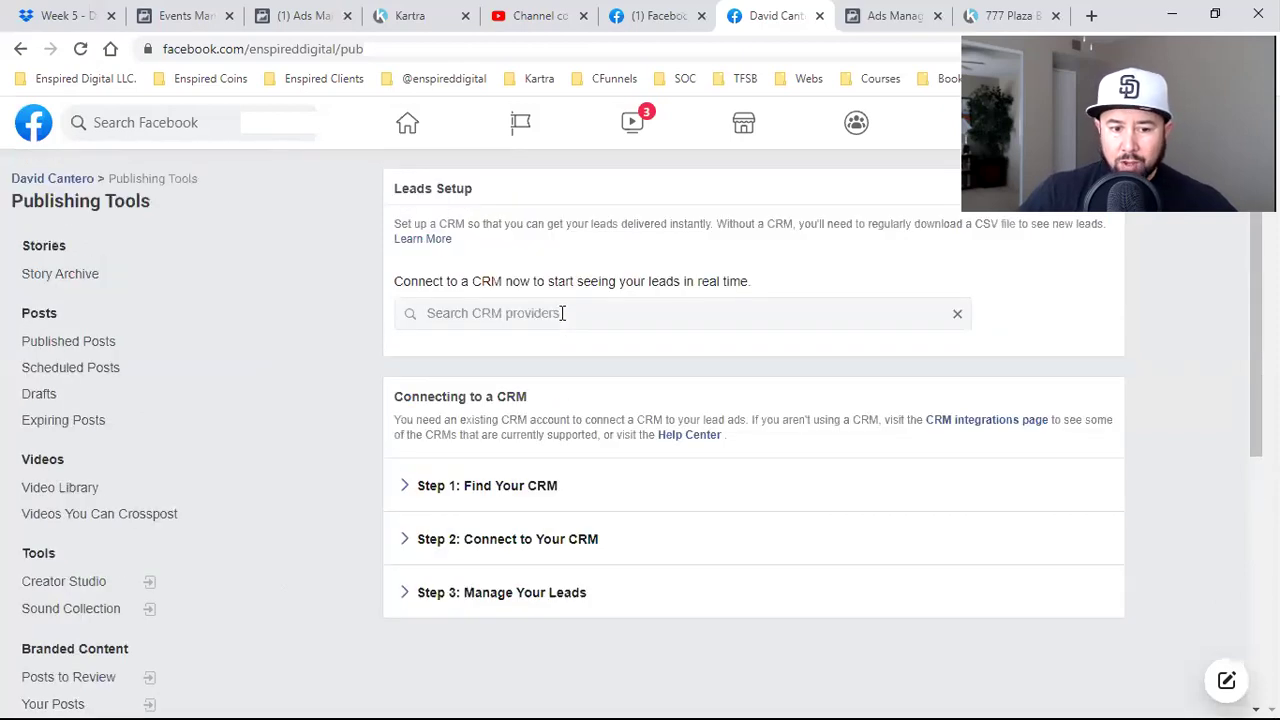
Step: Expand Step 1: Find Your CRM and read its instructions for connecting a CRM
left_click(537, 488)
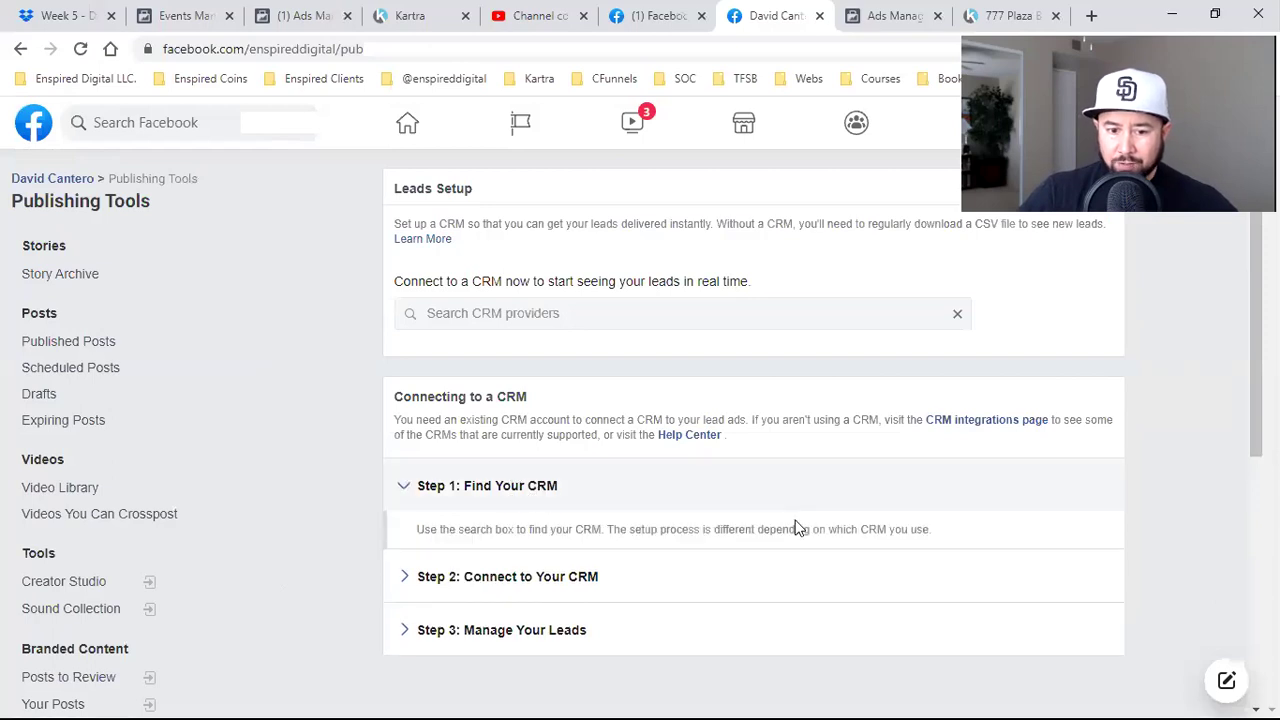
scroll(870, 420, "down", 2)
scroll(660, 320, "up", 2)
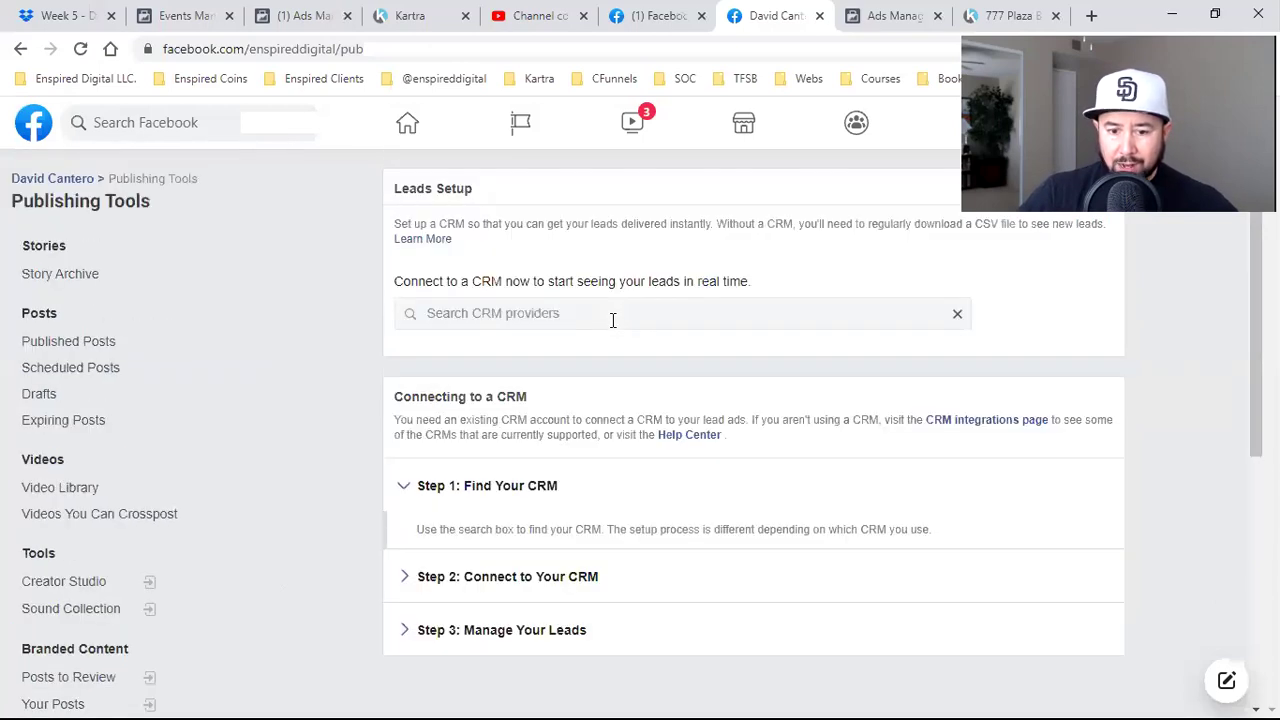
Step: Search the CRM providers for "mail", look through the suggested providers and clear the search
left_click(488, 317)
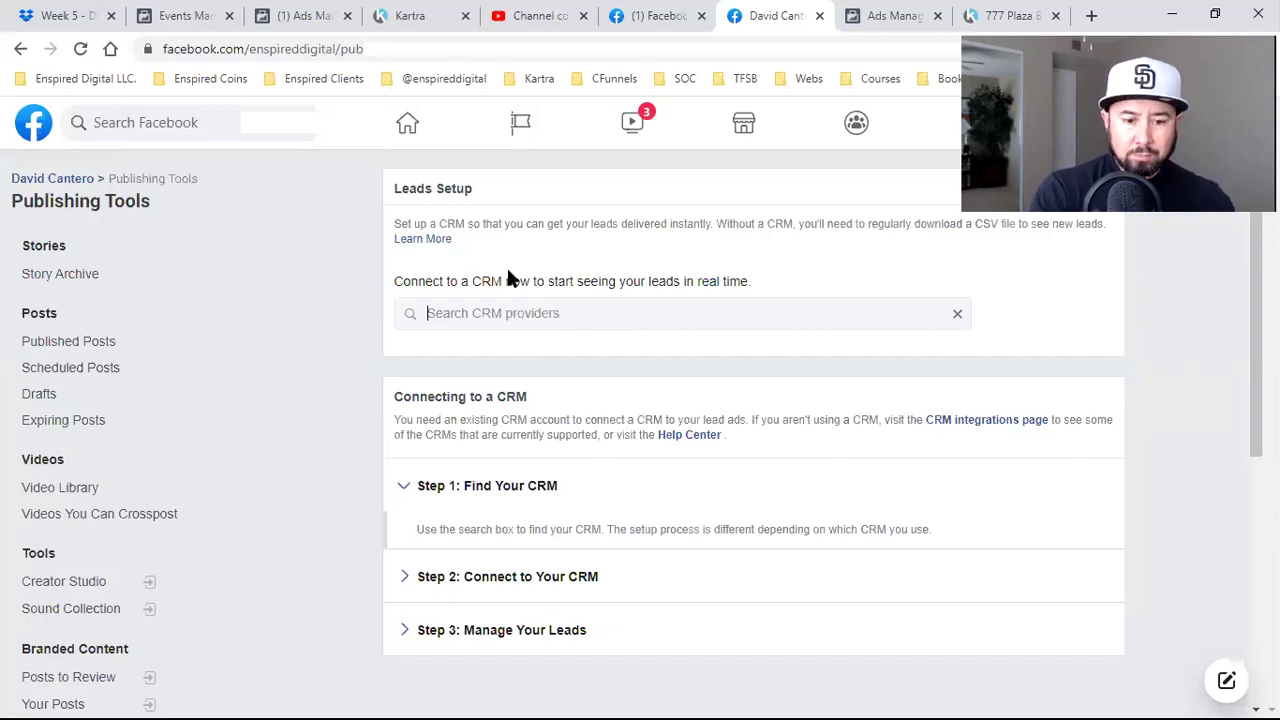
type("mail")
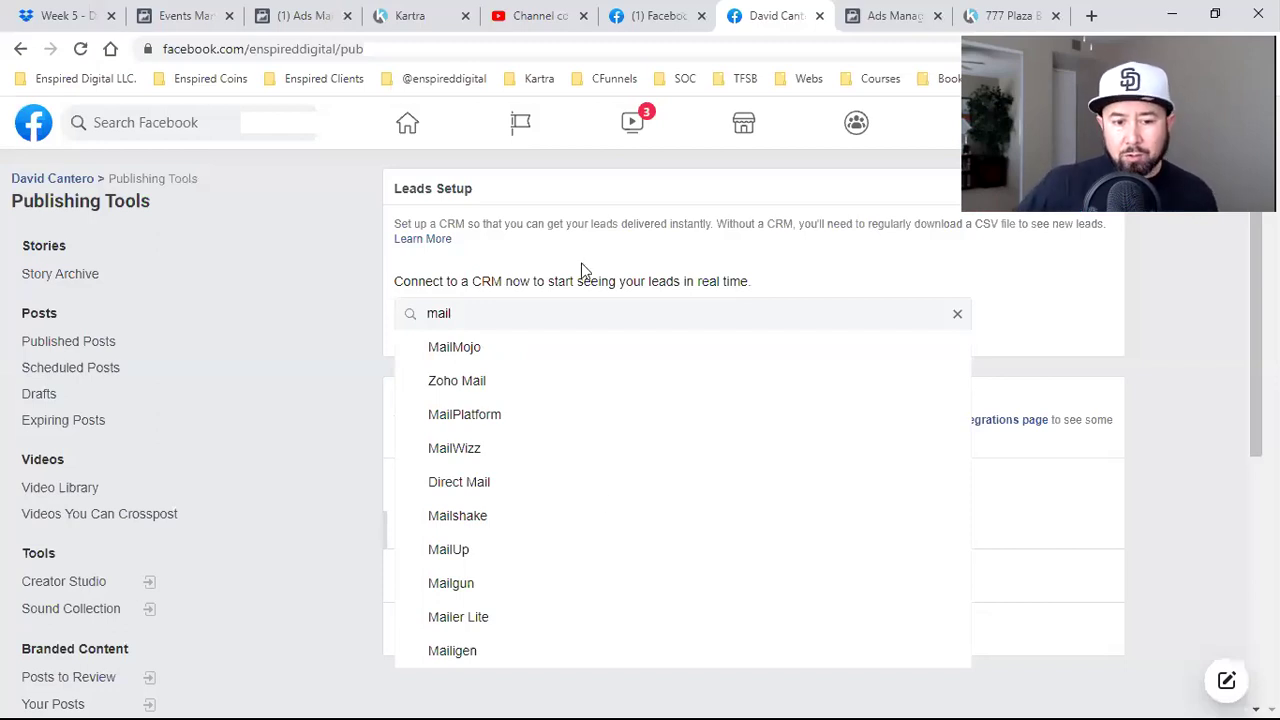
left_click(563, 514)
scroll(548, 532, "down", 2)
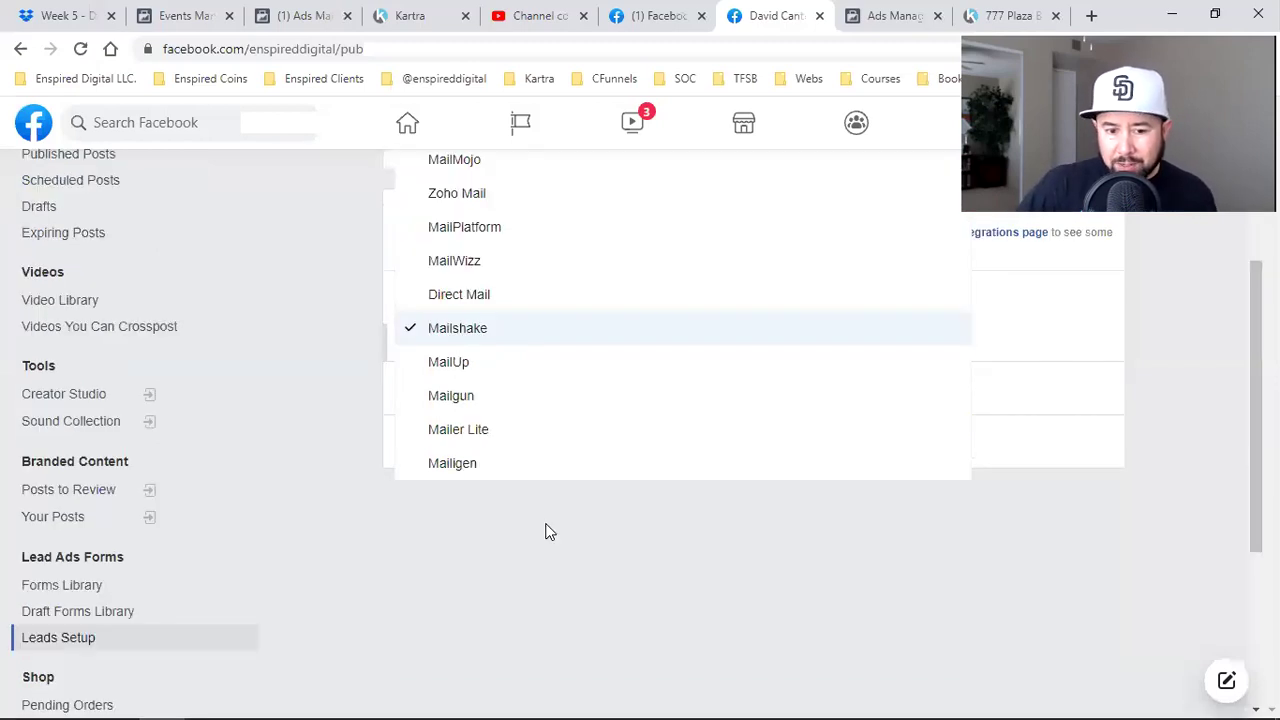
scroll(506, 463, "up", 2)
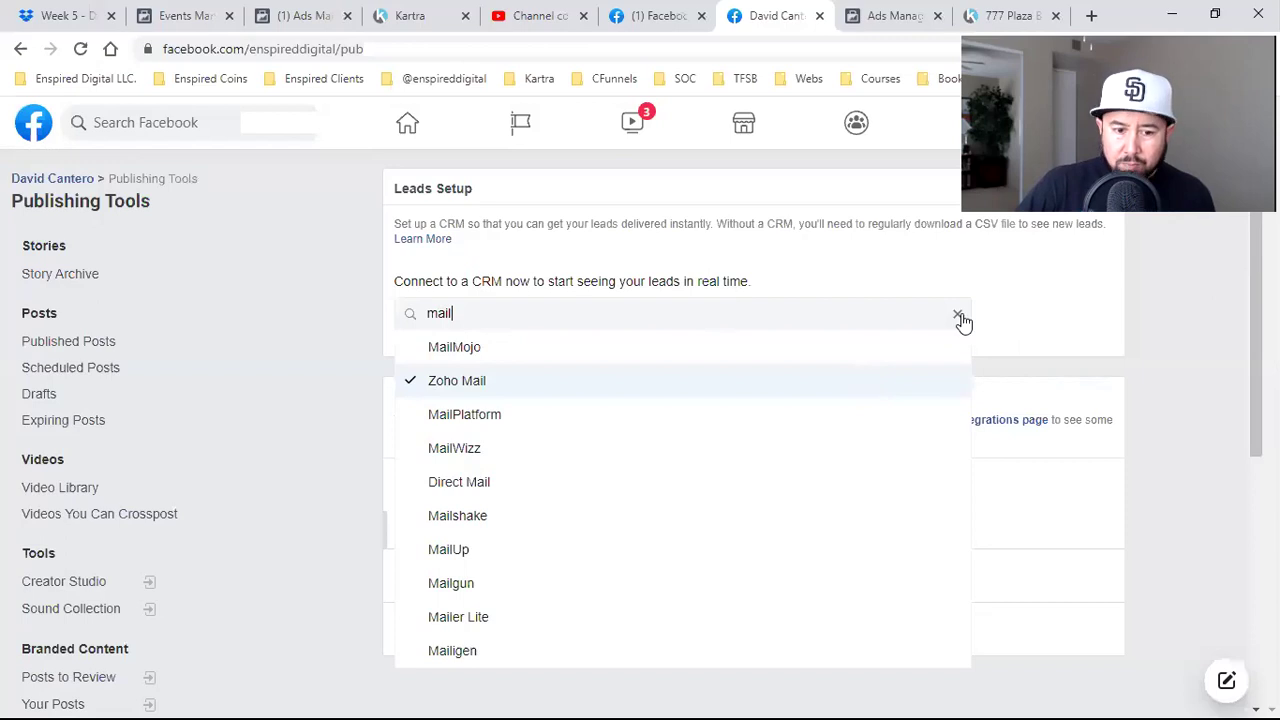
left_click(793, 384)
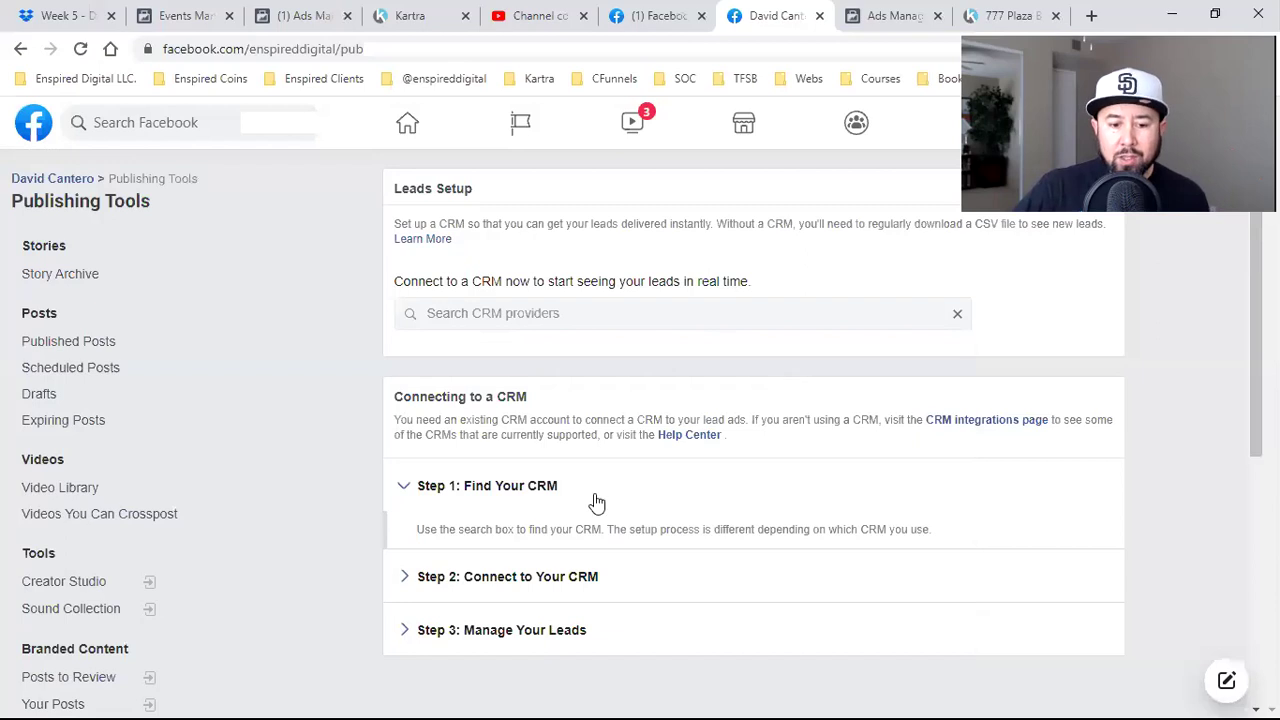
Step: Expand Step 2: Connect to Your CRM, read the connection options and highlight the word Zapier
left_click(527, 588)
scroll(527, 588, "down", 1)
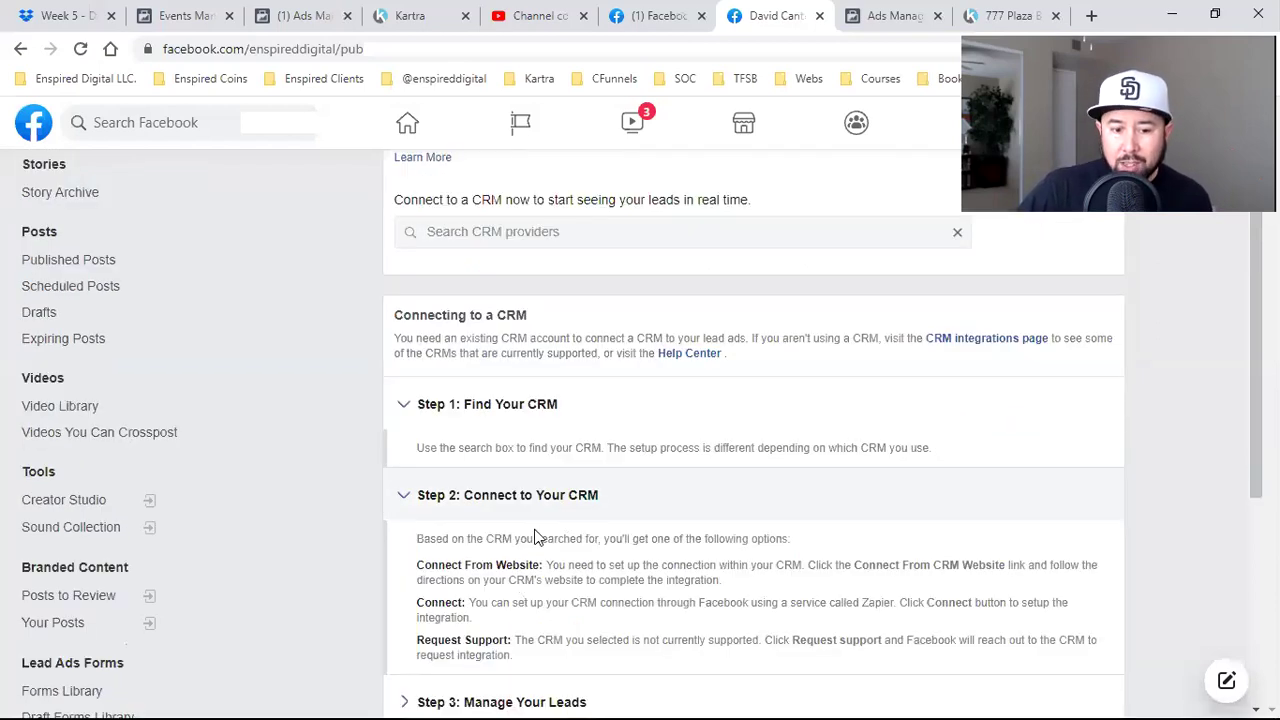
scroll(540, 345, "down", 2)
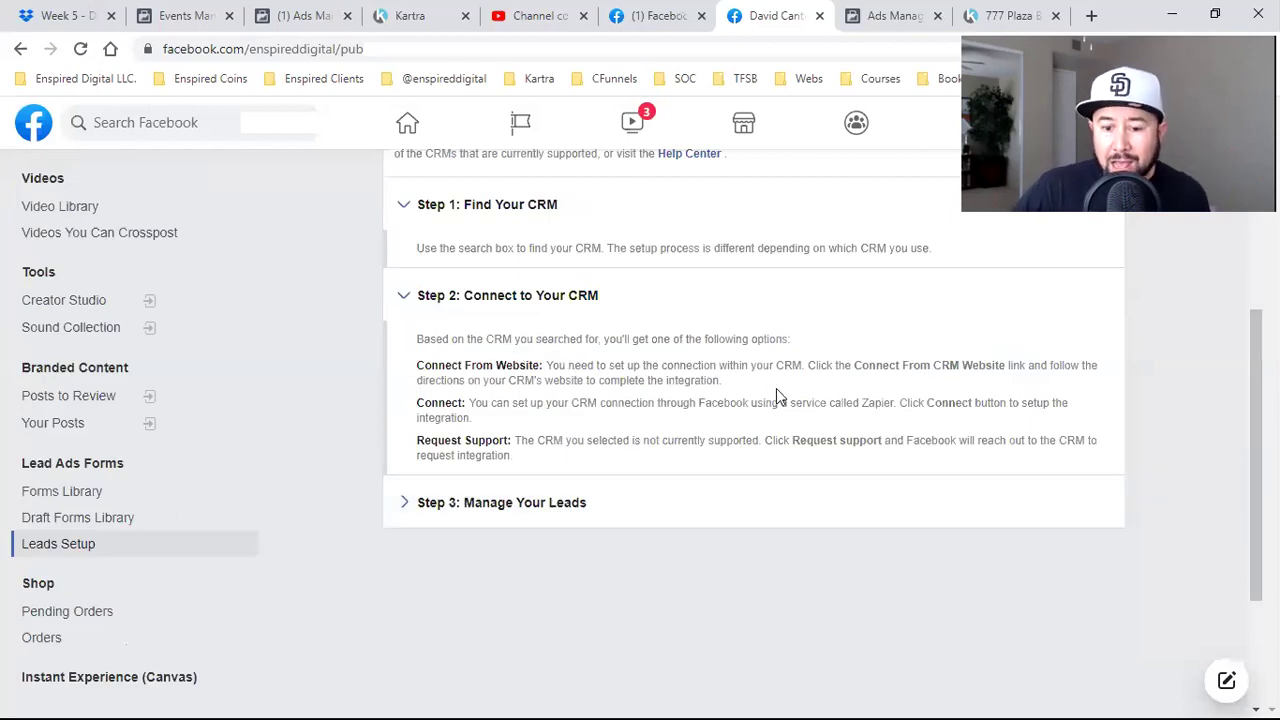
double_click(876, 408)
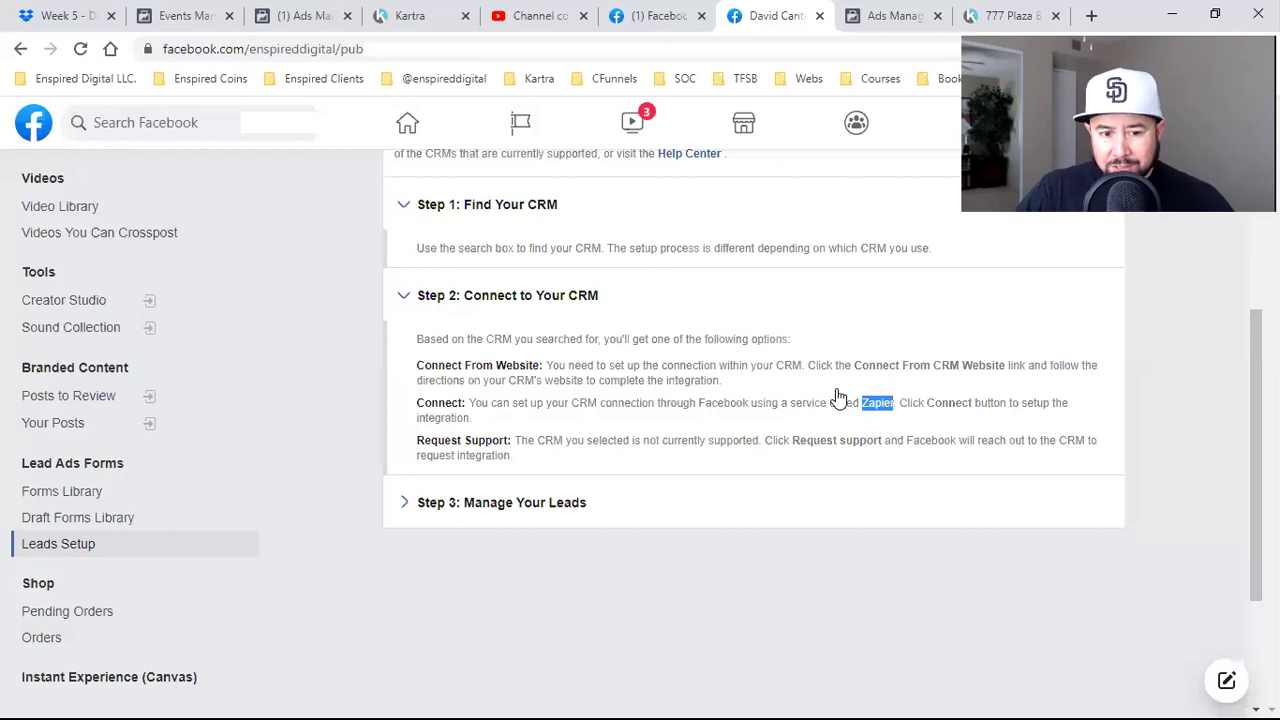
scroll(460, 266, "up", 1)
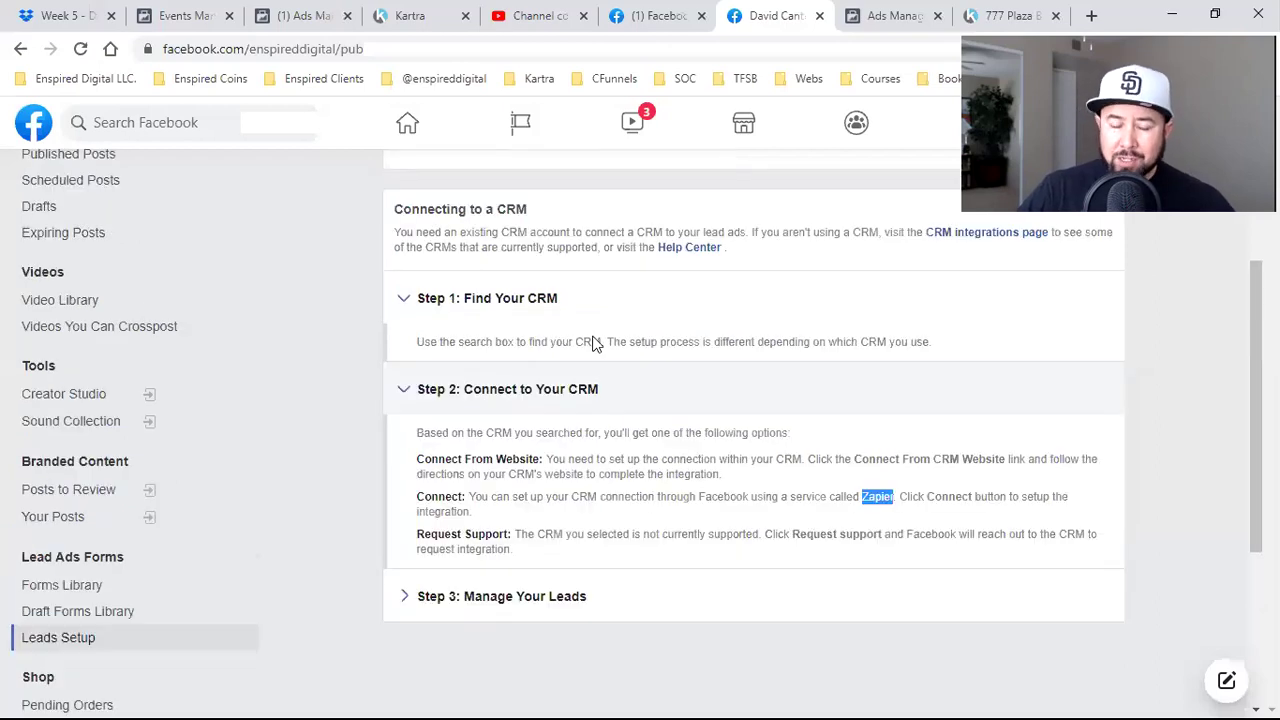
Step: Examine the CRM provider search and the Step 1 and Step 2 connection instructions in Leads Setup
scroll(594, 340, "up", 2)
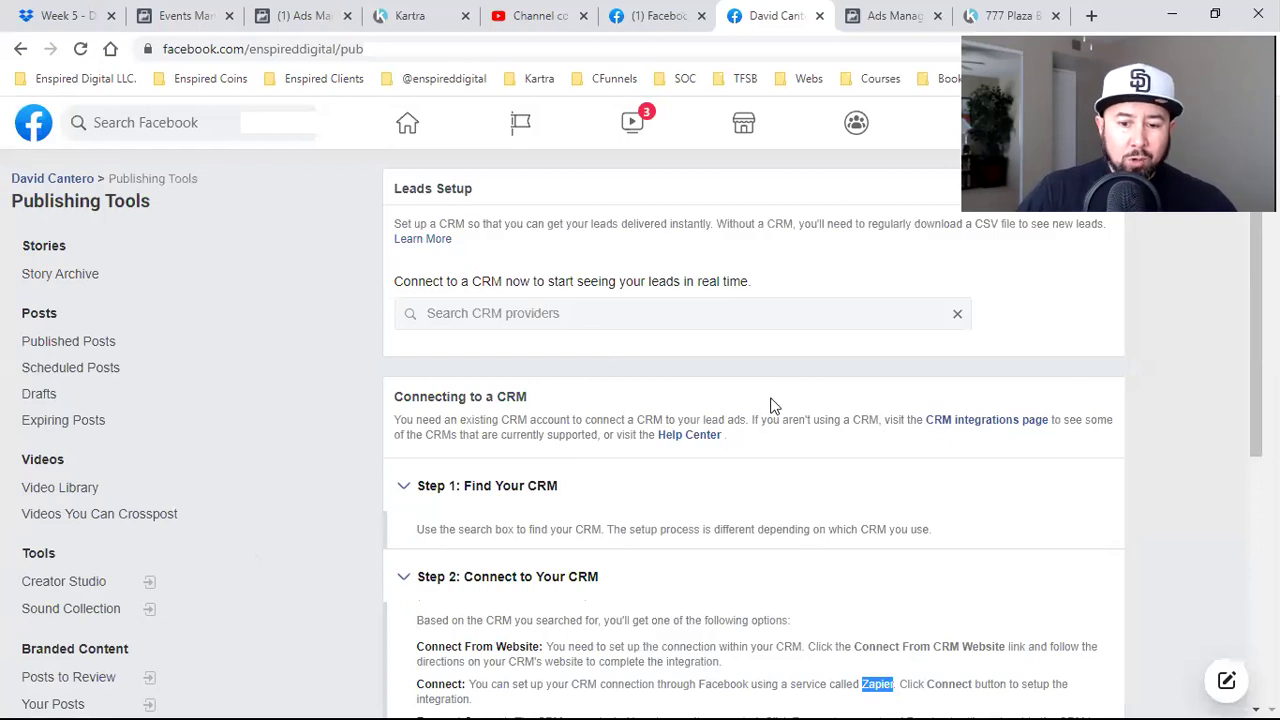
scroll(770, 405, "down", 3)
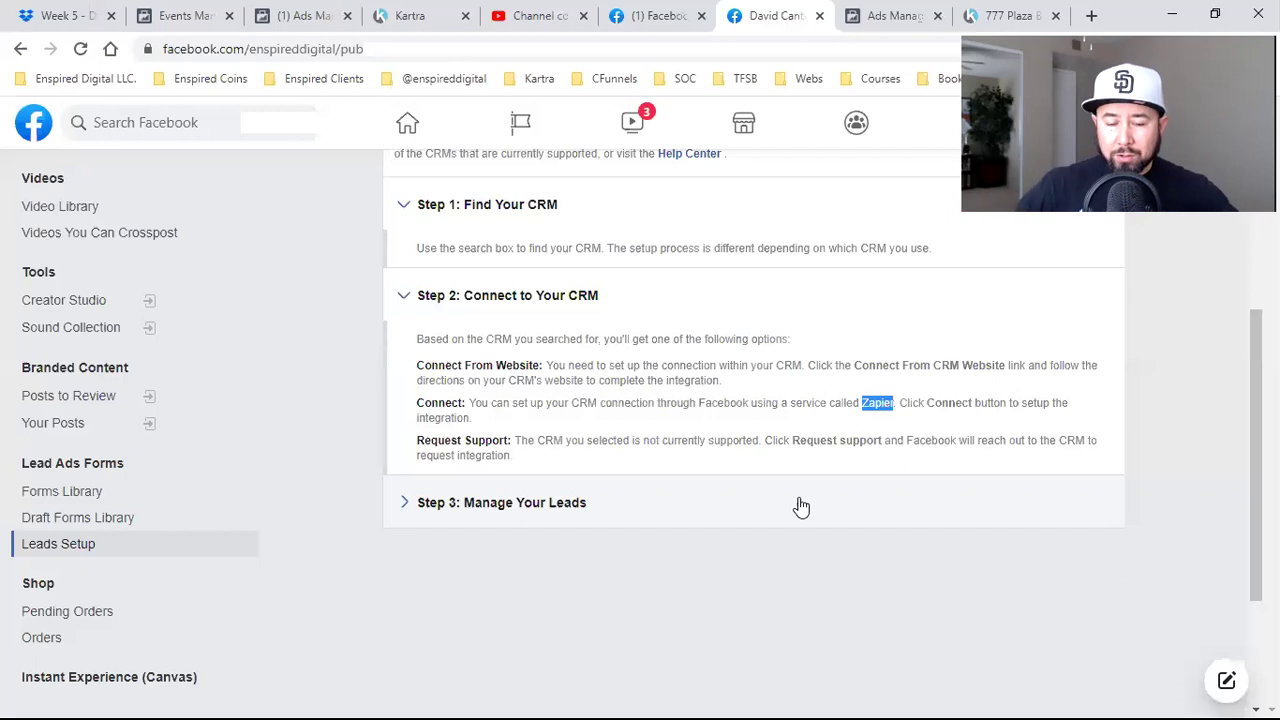
scroll(508, 283, "up", 2)
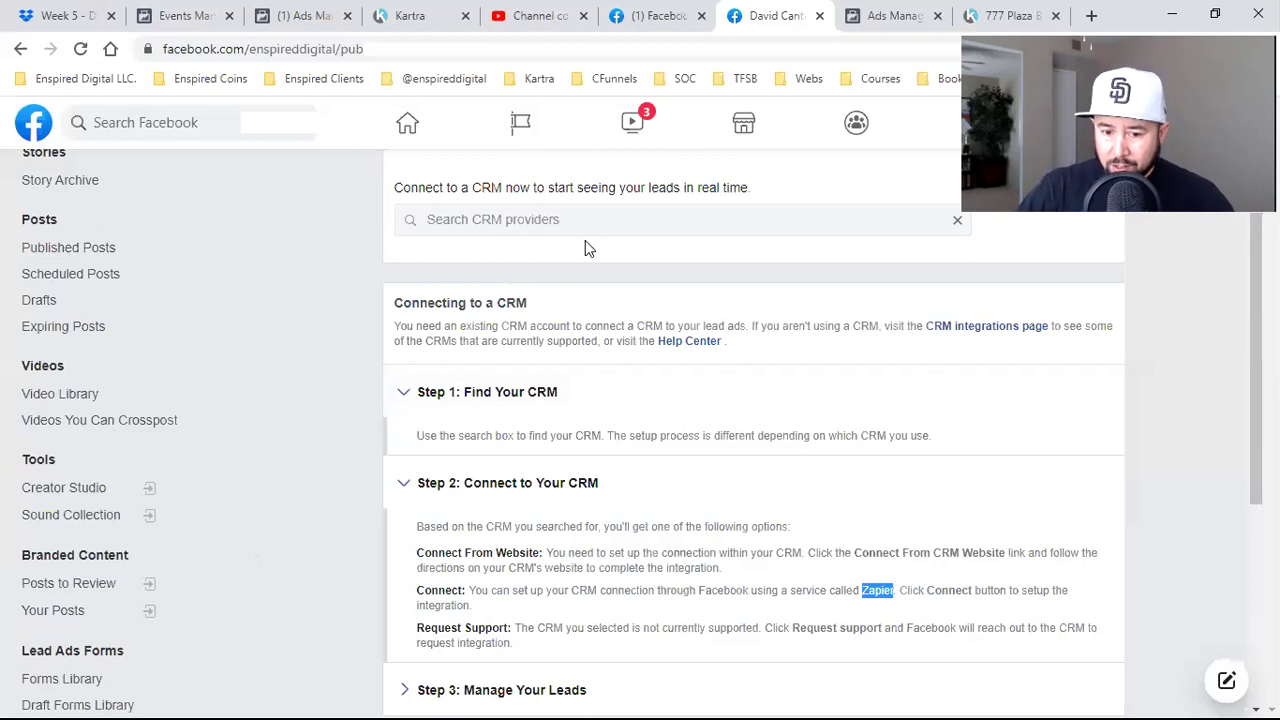
scroll(587, 241, "down", 1)
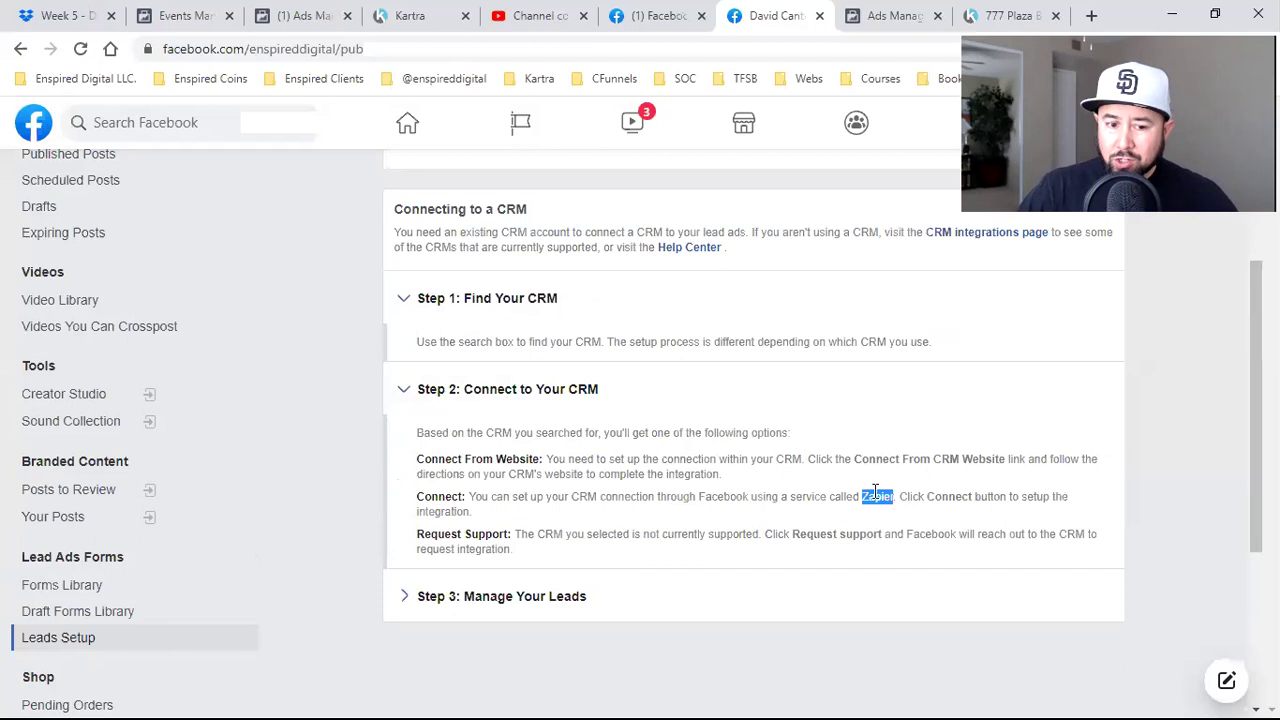
scroll(686, 458, "up", 2)
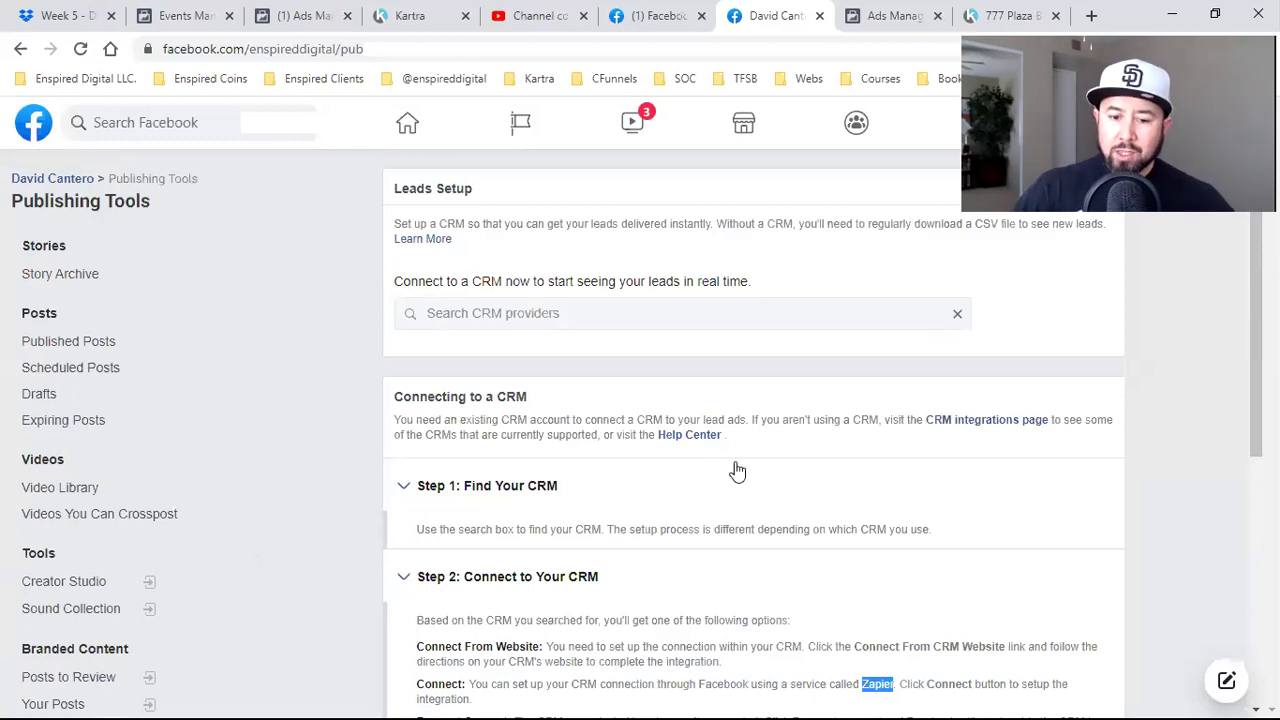
scroll(737, 471, "down", 3)
scroll(540, 335, "up", 3)
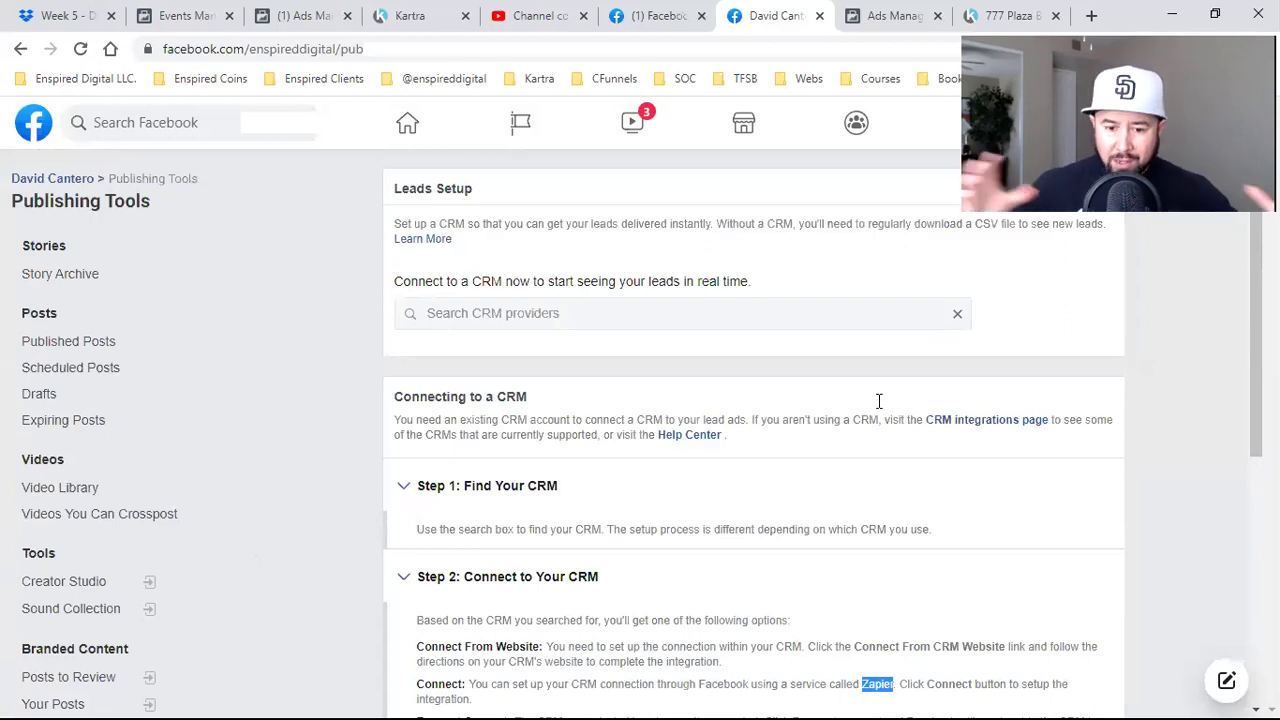
scroll(879, 402, "down", 3)
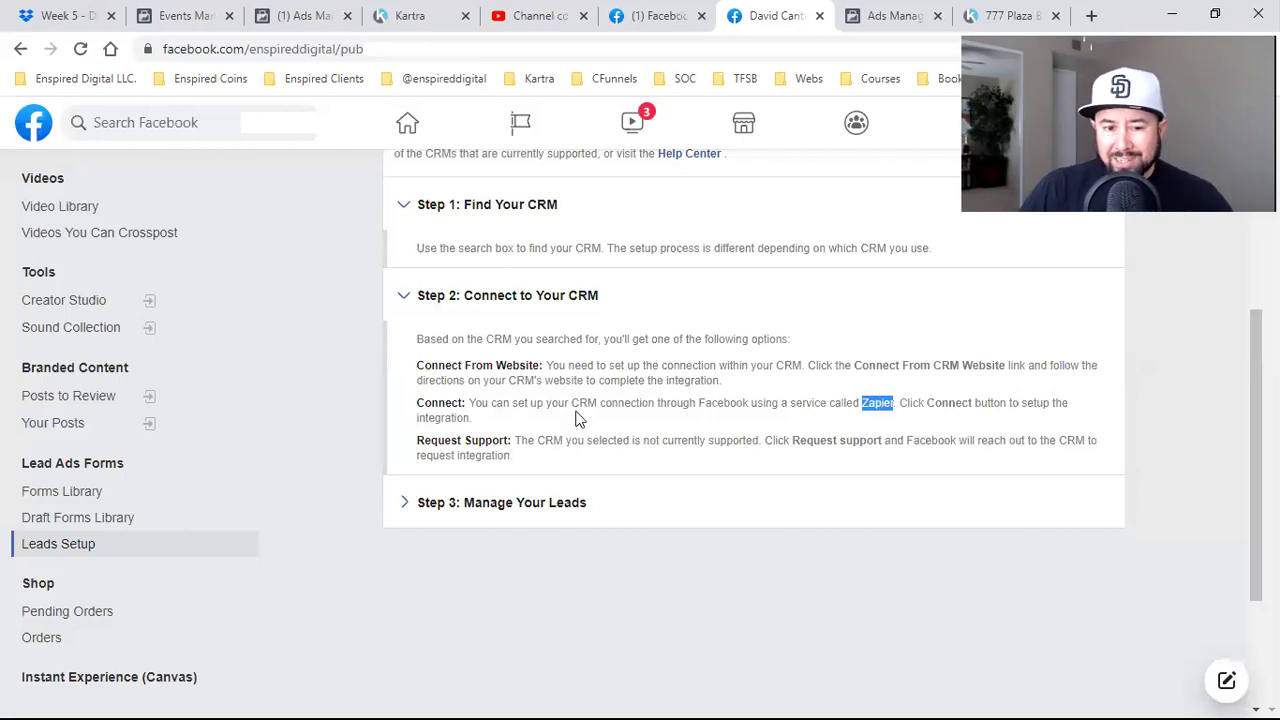
scroll(560, 225, "up", 2)
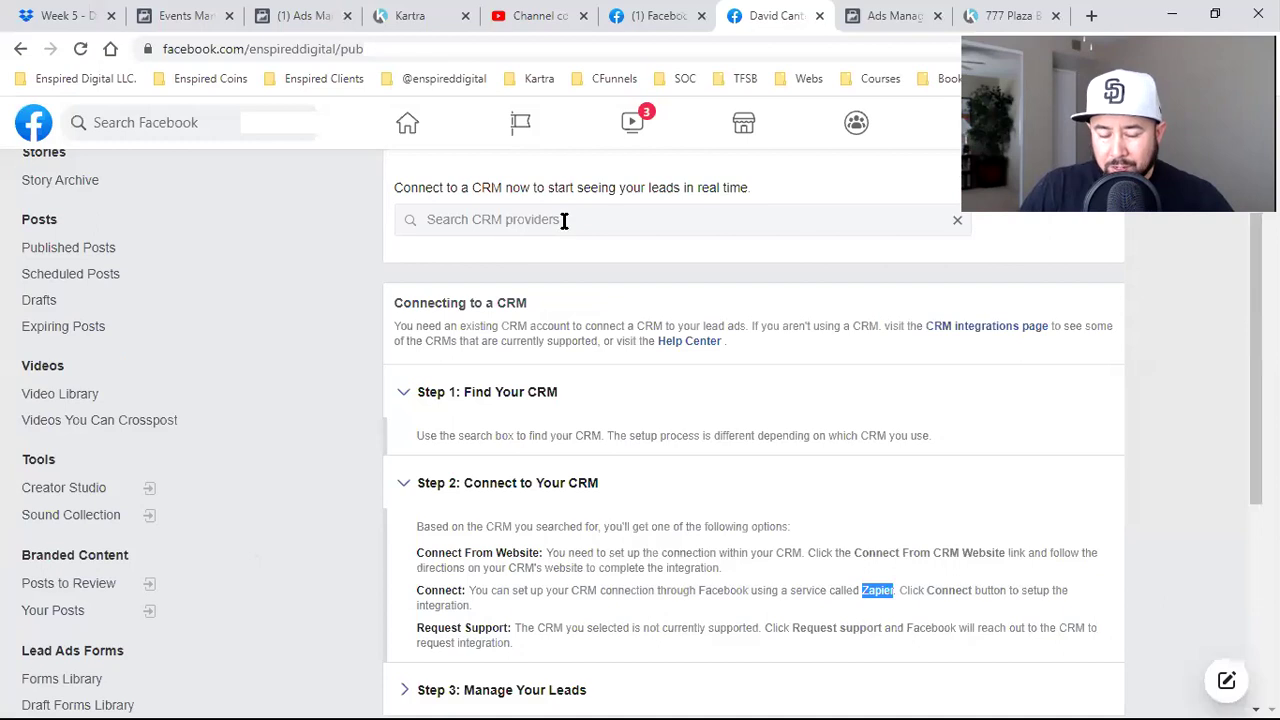
scroll(672, 398, "down", 1)
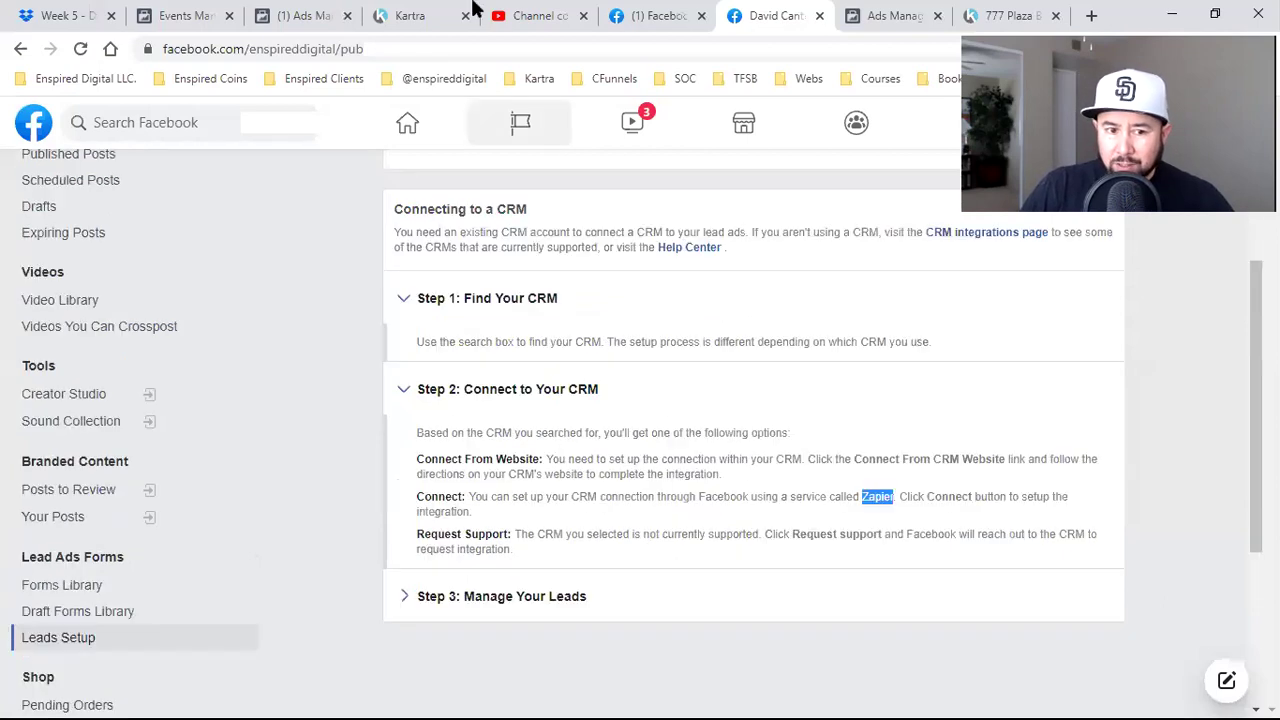
Step: Check the page list in Kartra, return to Leads Setup, and expand Step 3: Manage Your Leads to read its instructions
key("ctrl+4")
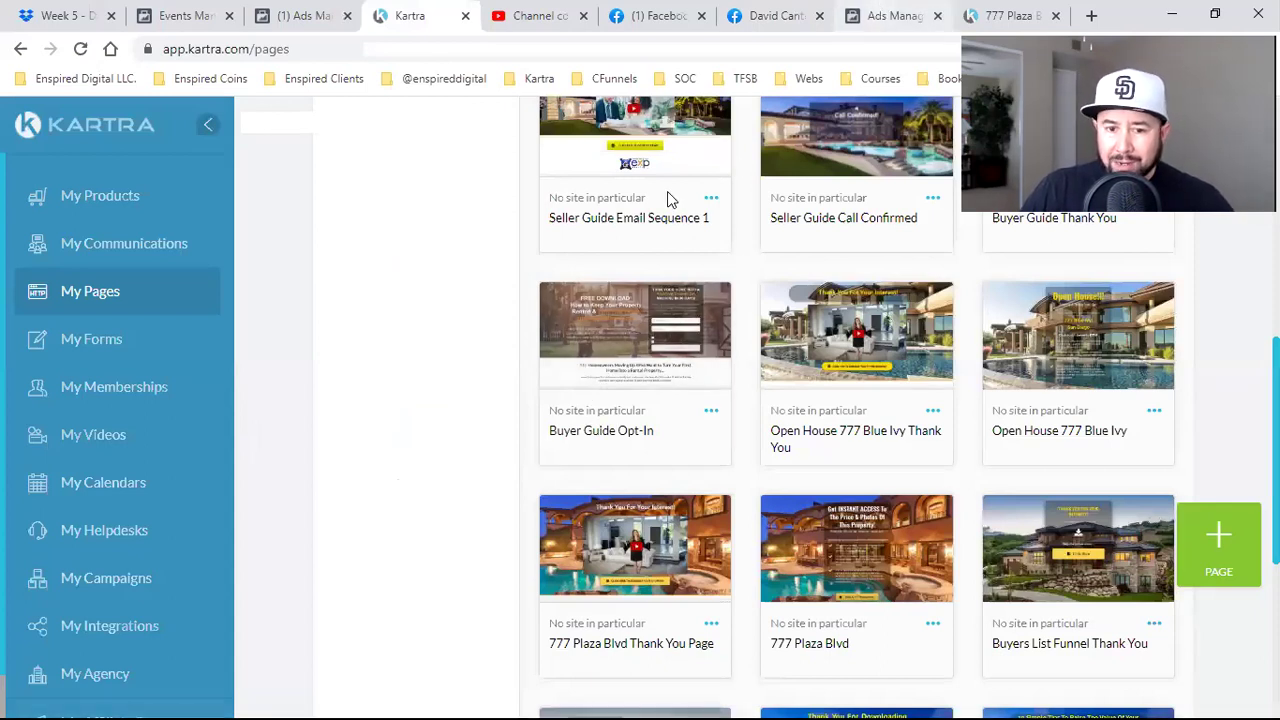
left_click(774, 12)
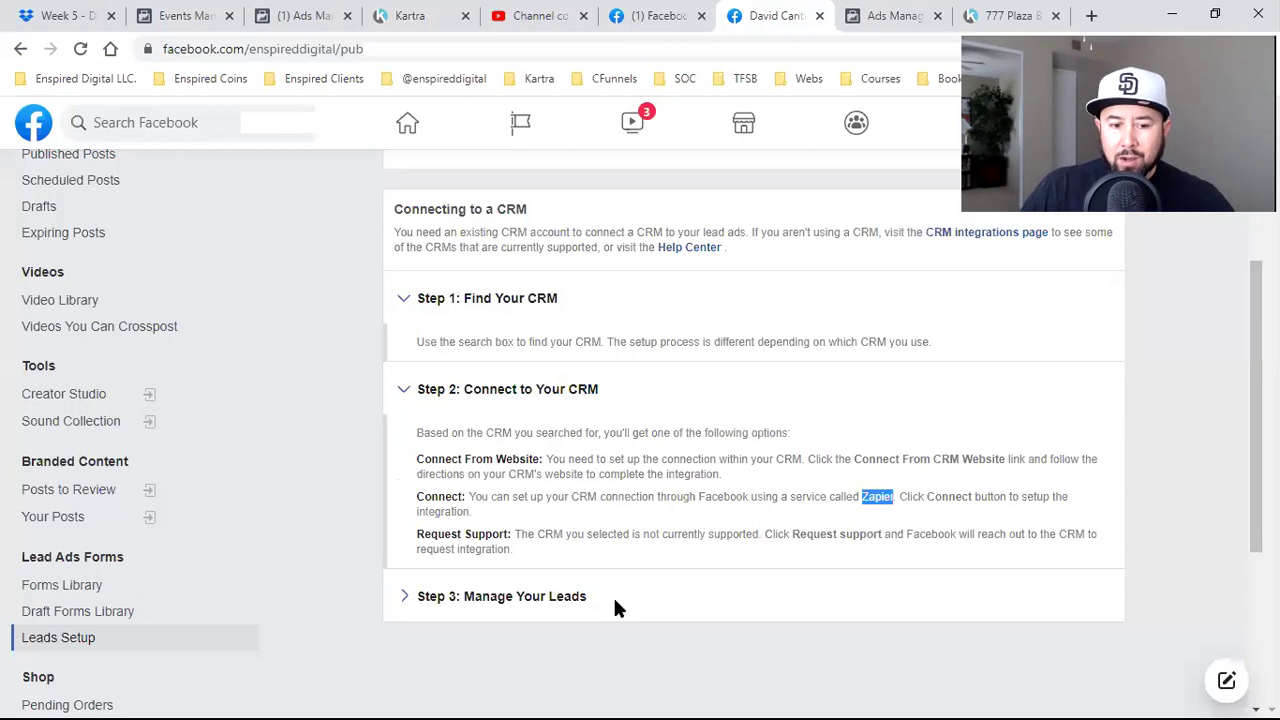
left_click(700, 596)
scroll(808, 640, "down", 3)
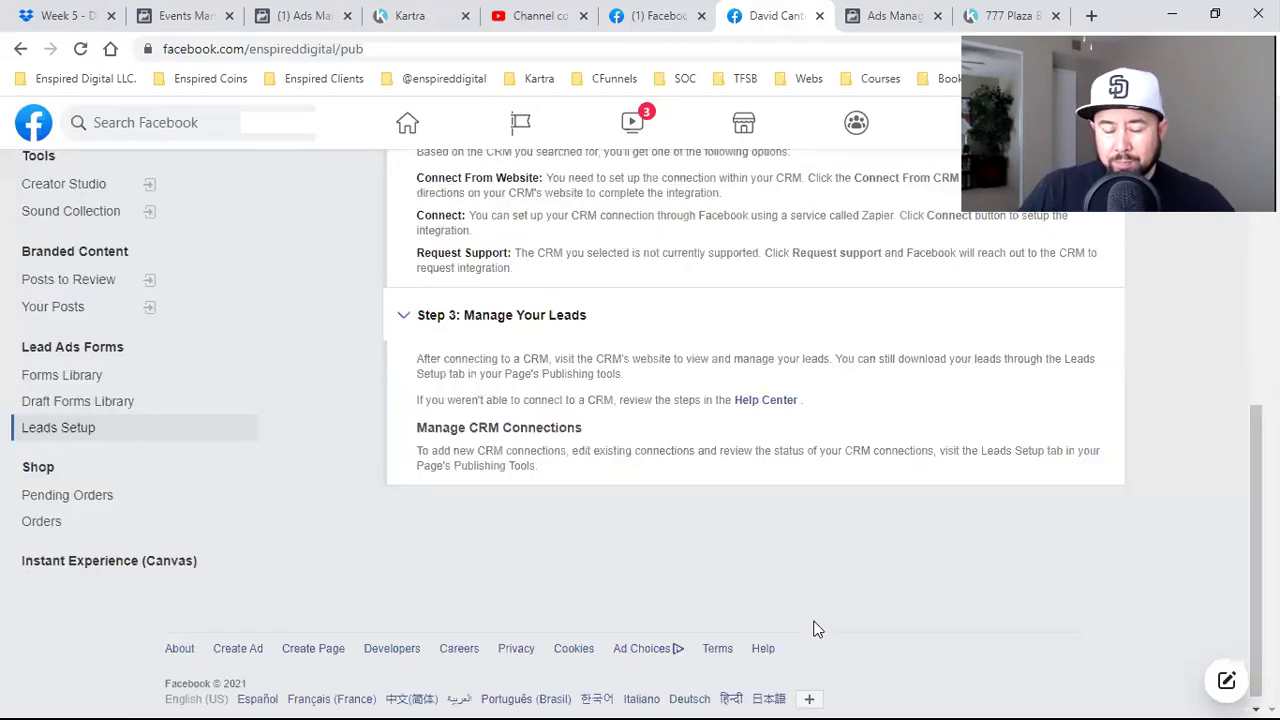
scroll(836, 158, "up", 3)
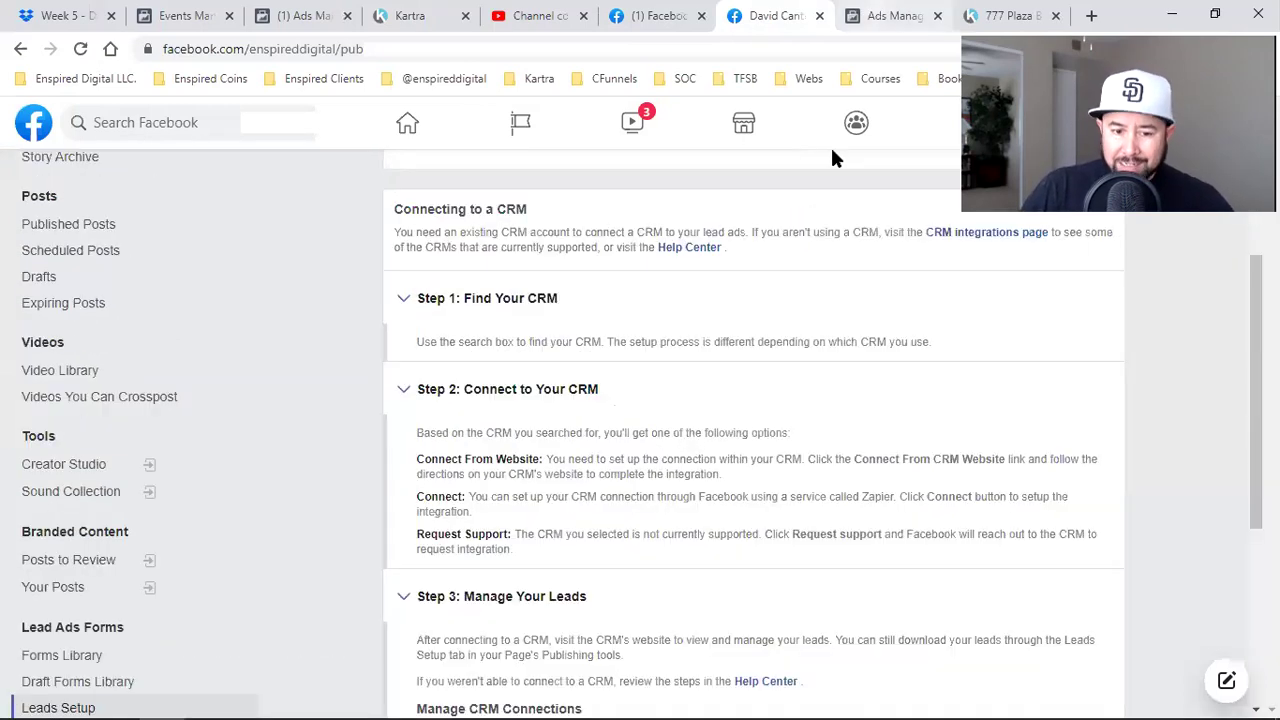
Step: Return to the Facebook feed, reopen the sponsored real estate ad's Book Now form to view its completion screen, and close it
key("ctrl+Tab")
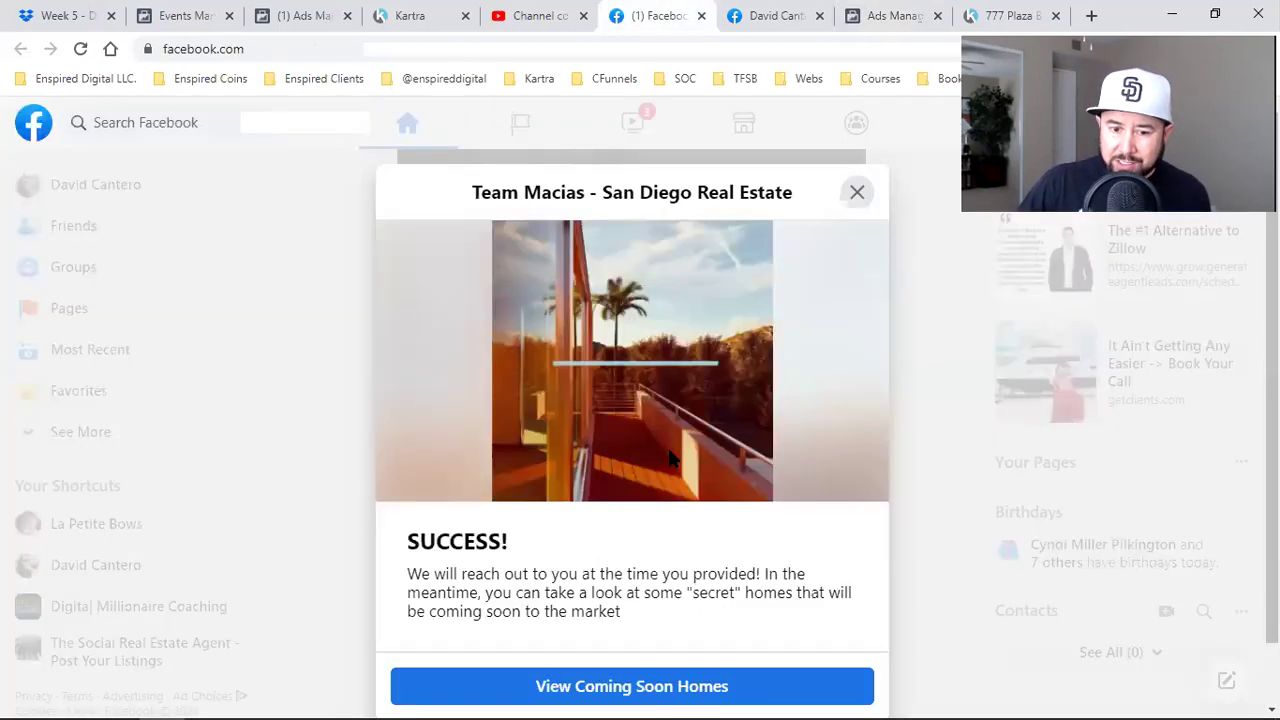
left_click(853, 197)
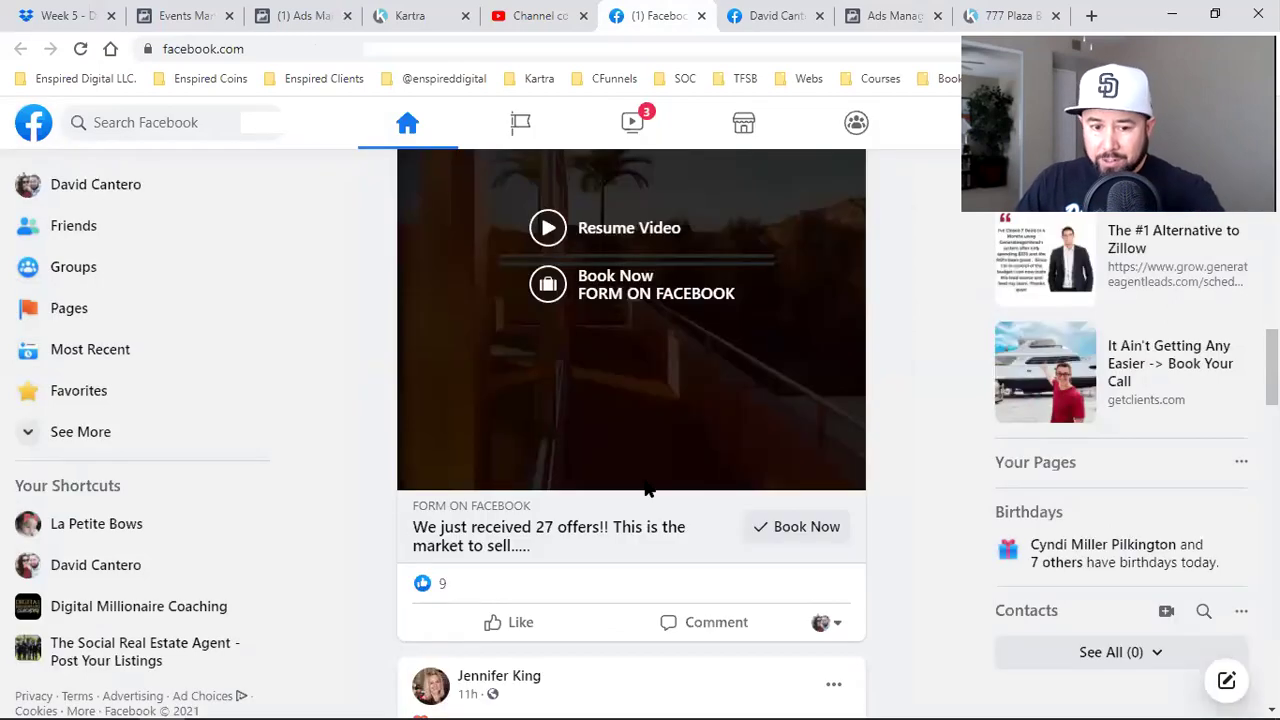
left_click(645, 488)
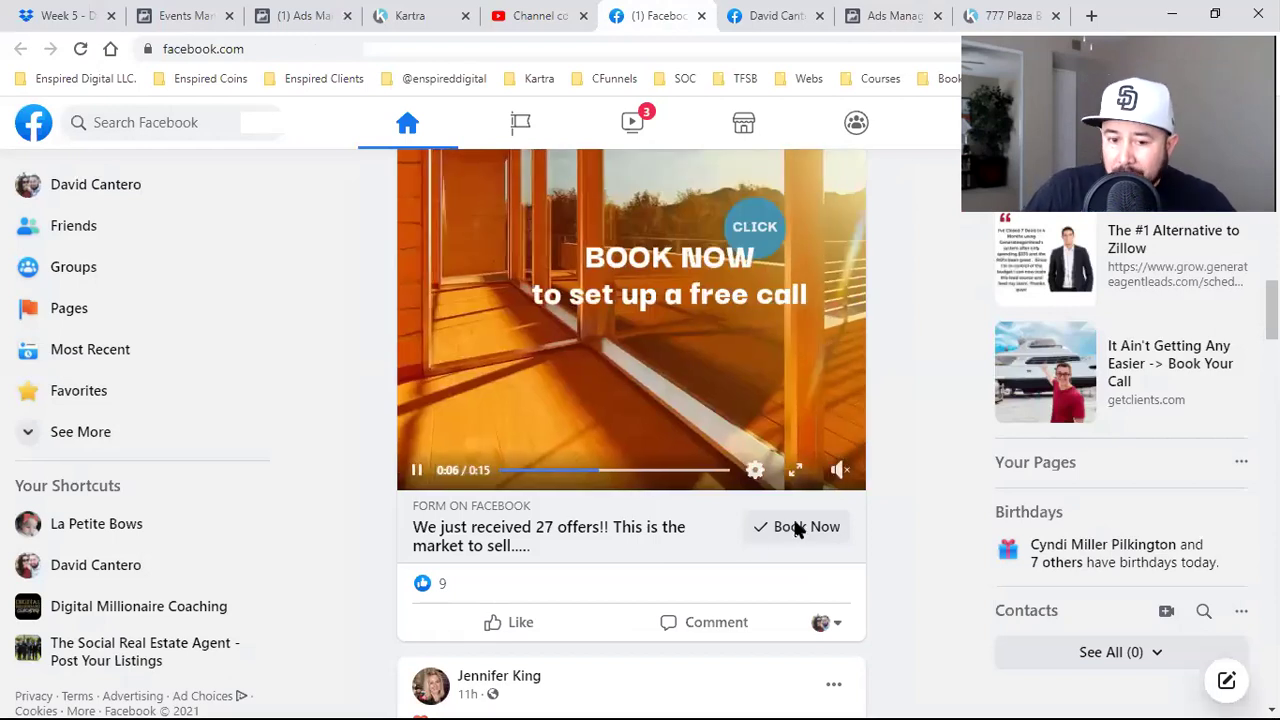
left_click(798, 529)
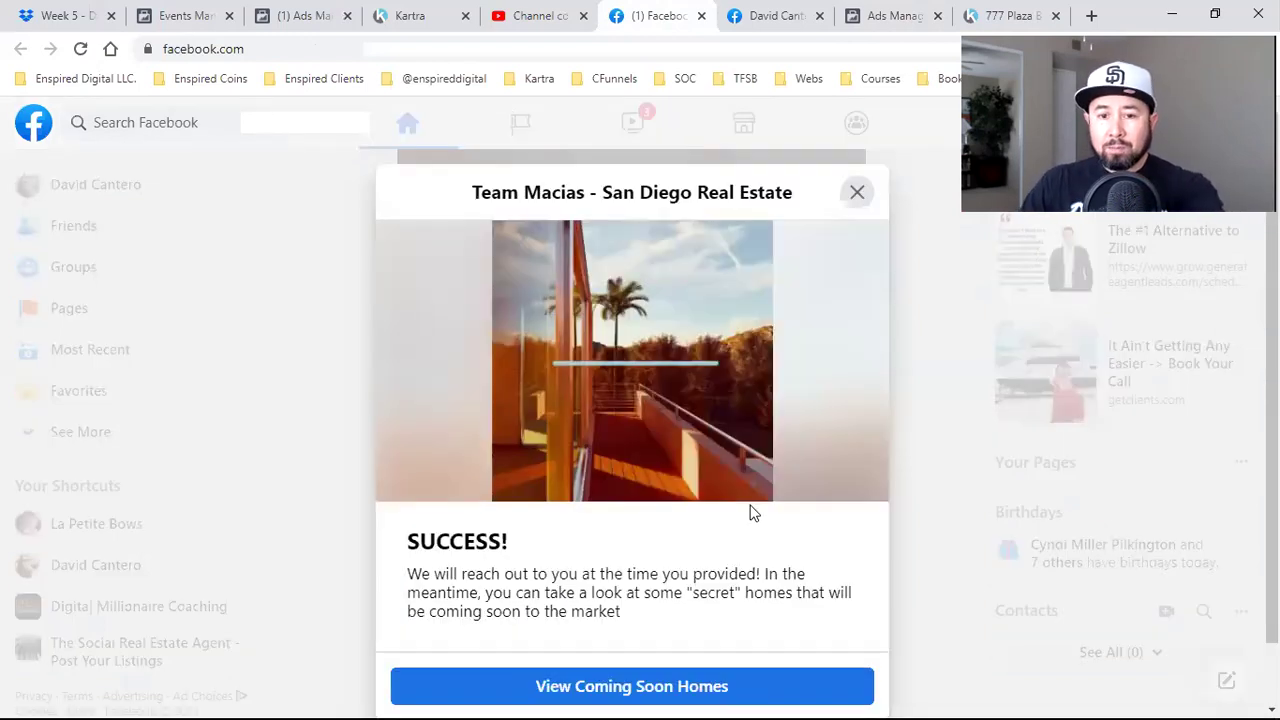
left_click(857, 192)
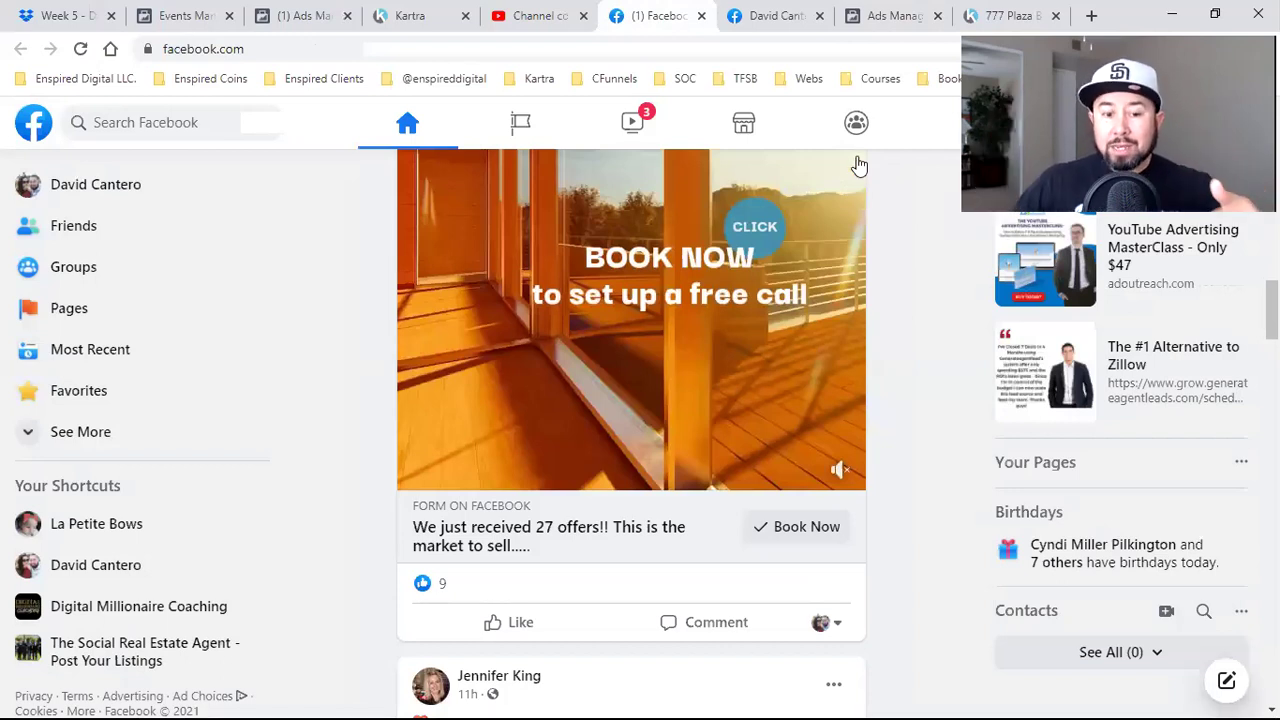
Step: Examine the sponsored real estate ad's text, video and Book Now call to action in the feed
scroll(852, 228, "up", 3)
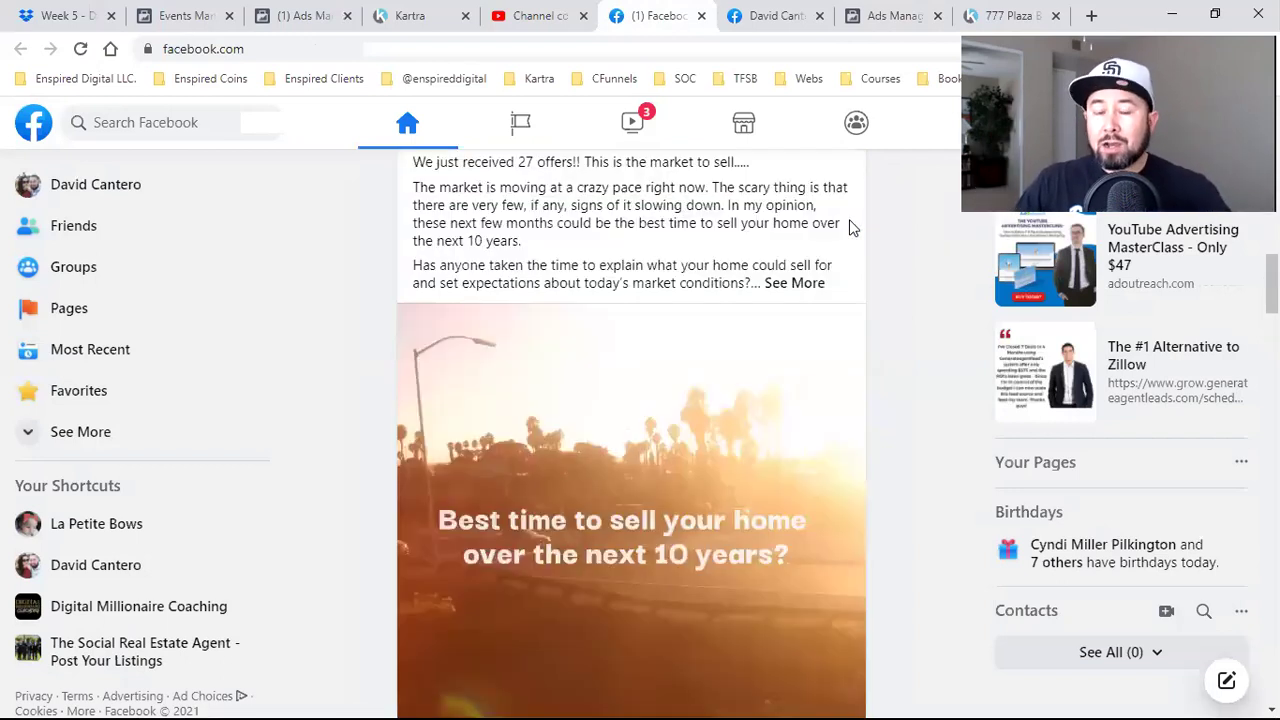
scroll(626, 352, "up", 2)
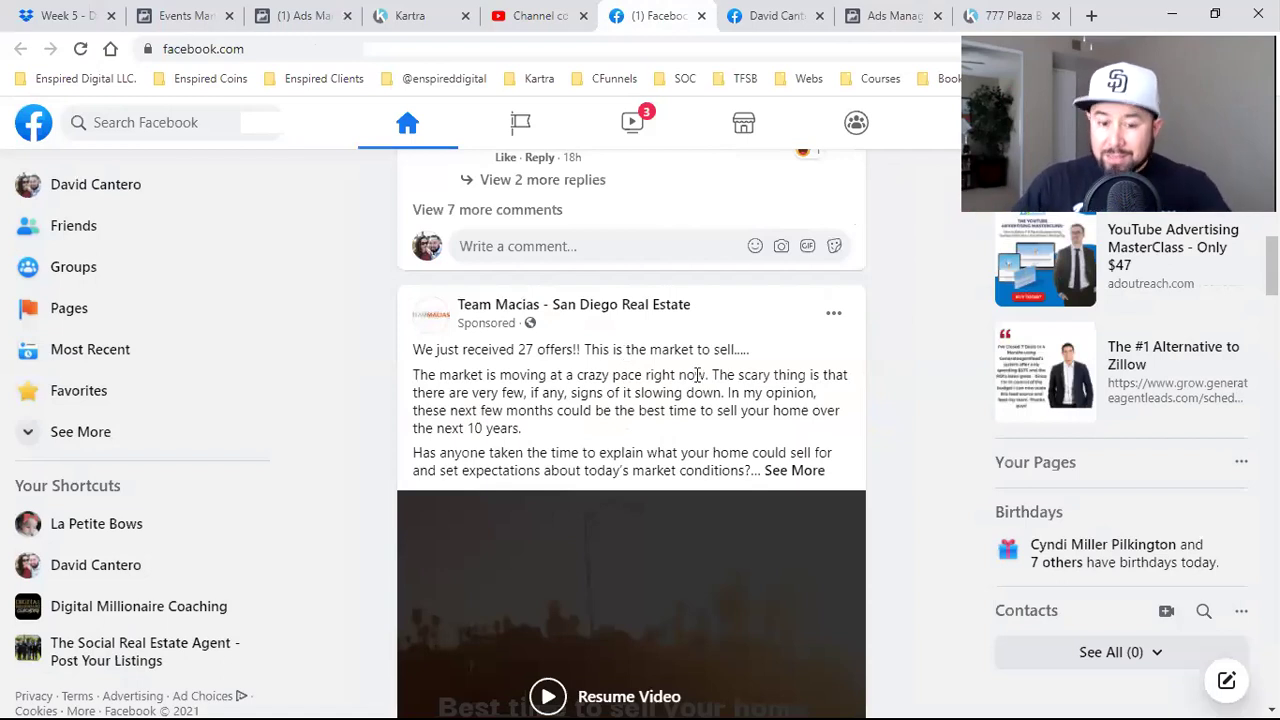
scroll(697, 374, "down", 3)
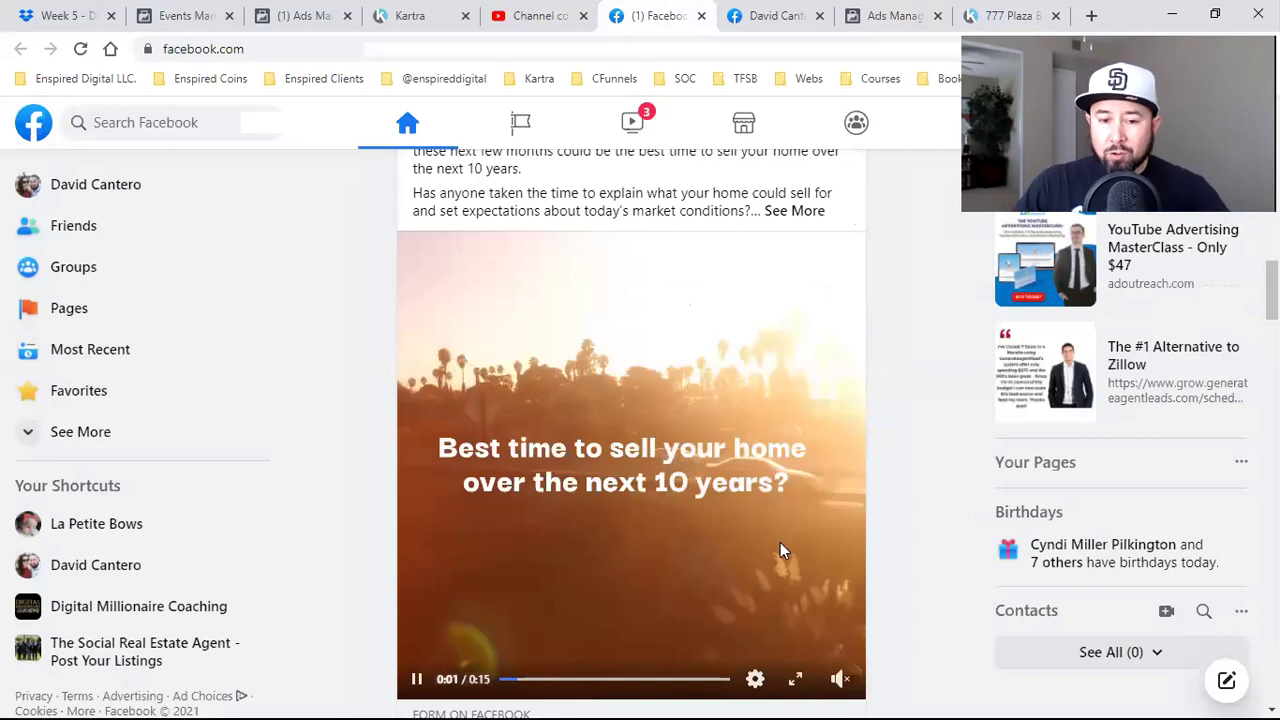
scroll(843, 450, "down", 1)
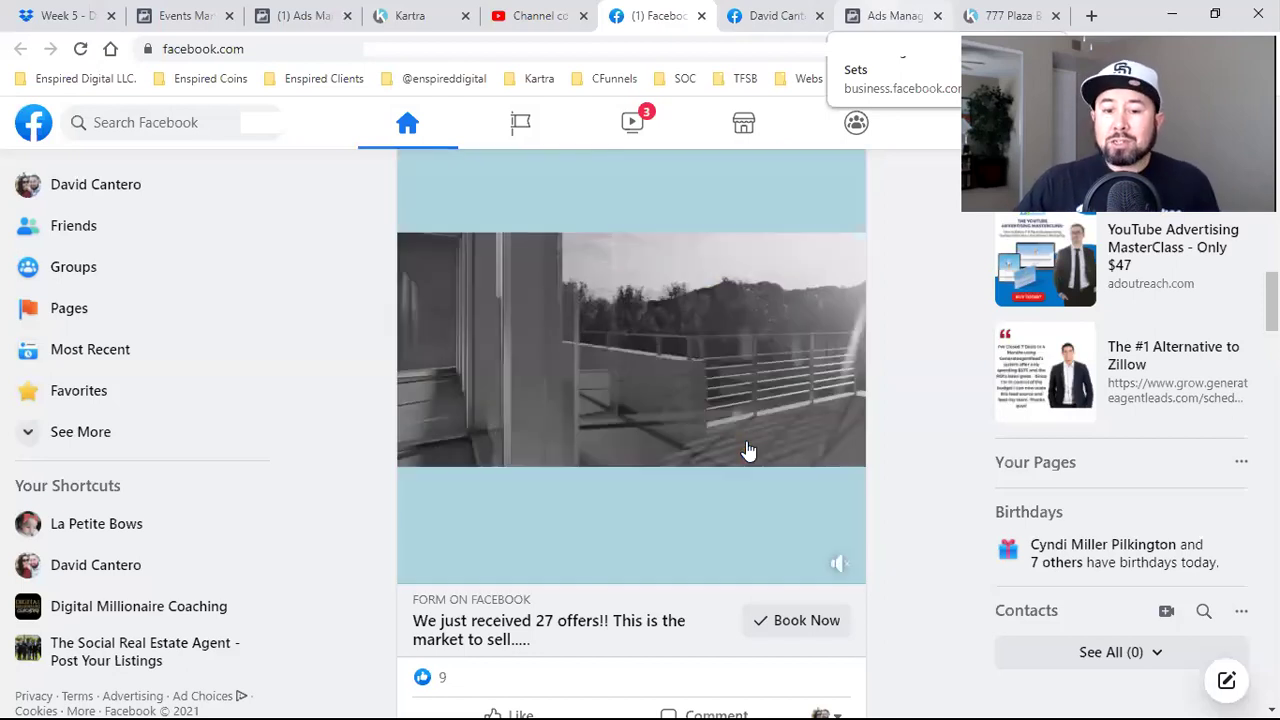
scroll(748, 441, "down", 5)
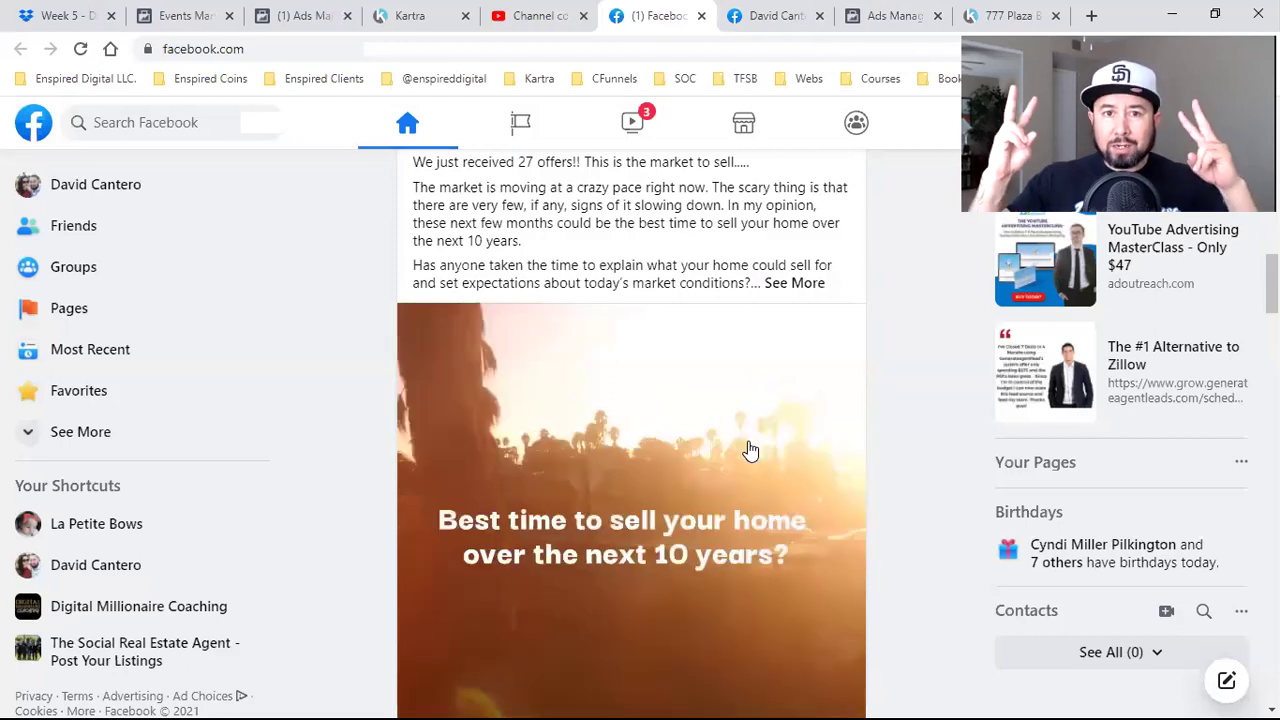
scroll(750, 451, "up", 1)
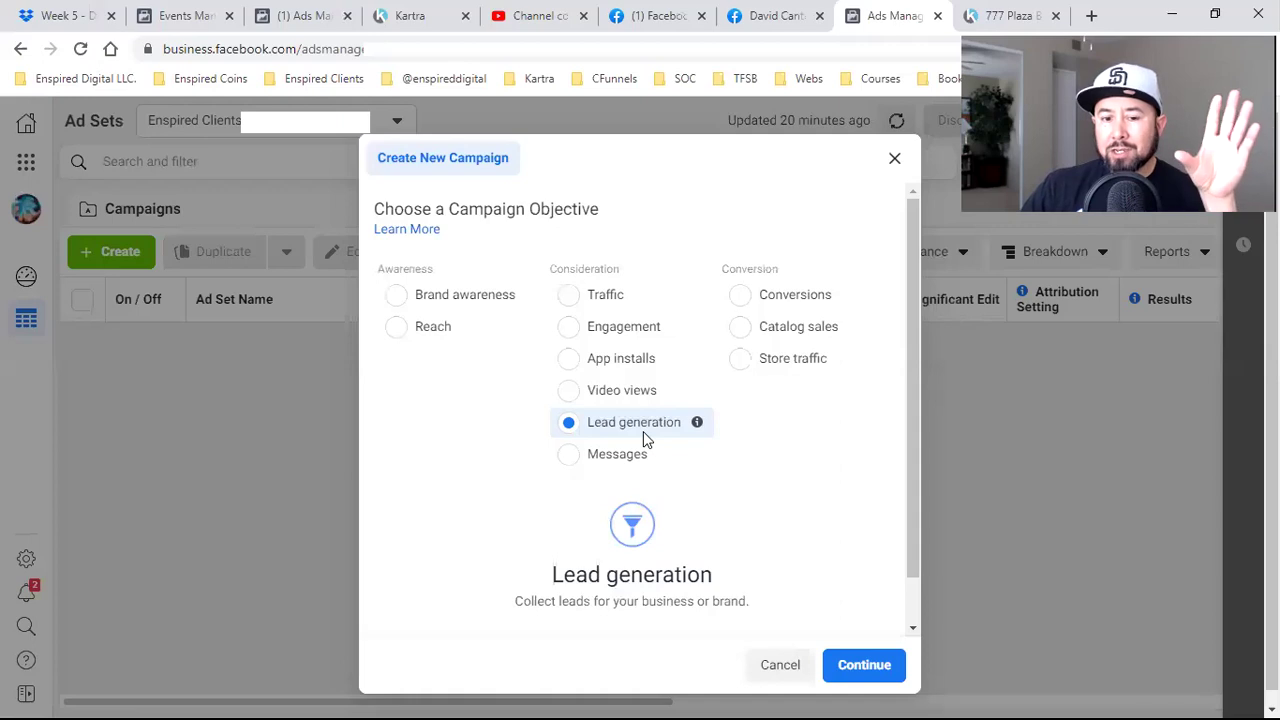
Step: Go back from Ads Manager to the sponsored ad in the Facebook feed and review its copy and video again
left_click(645, 12)
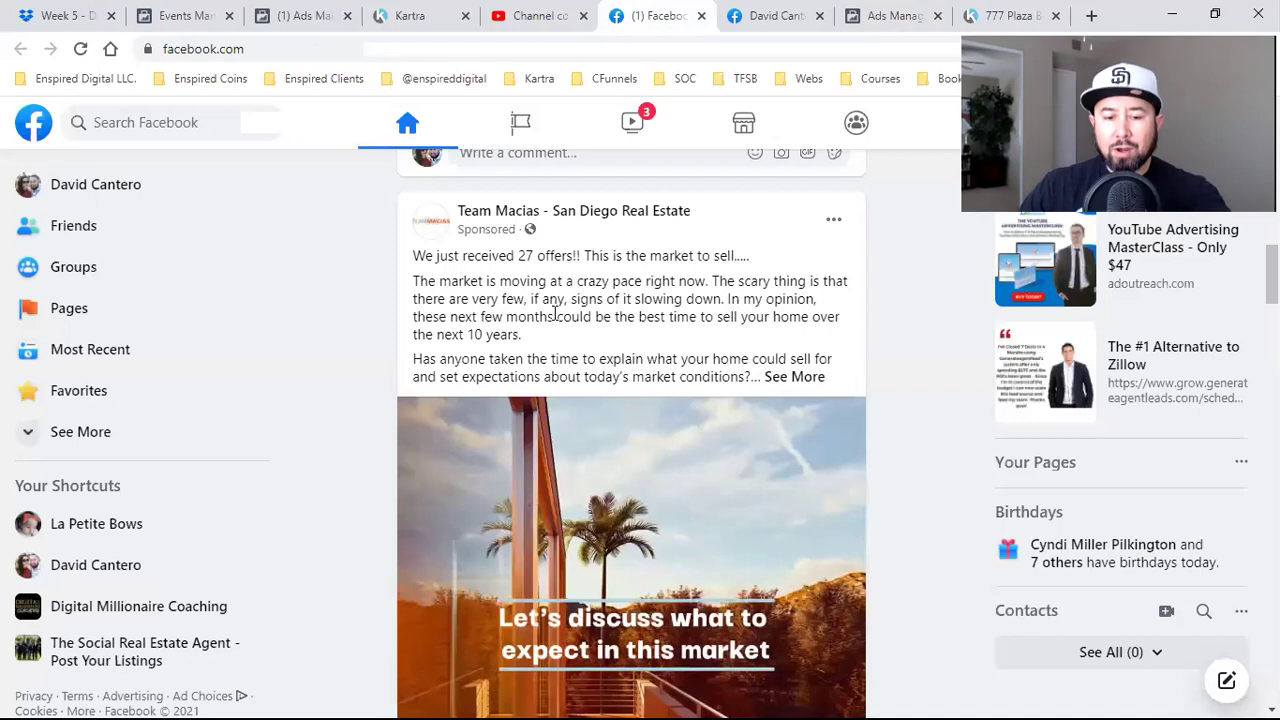
scroll(600, 500, "down", 1)
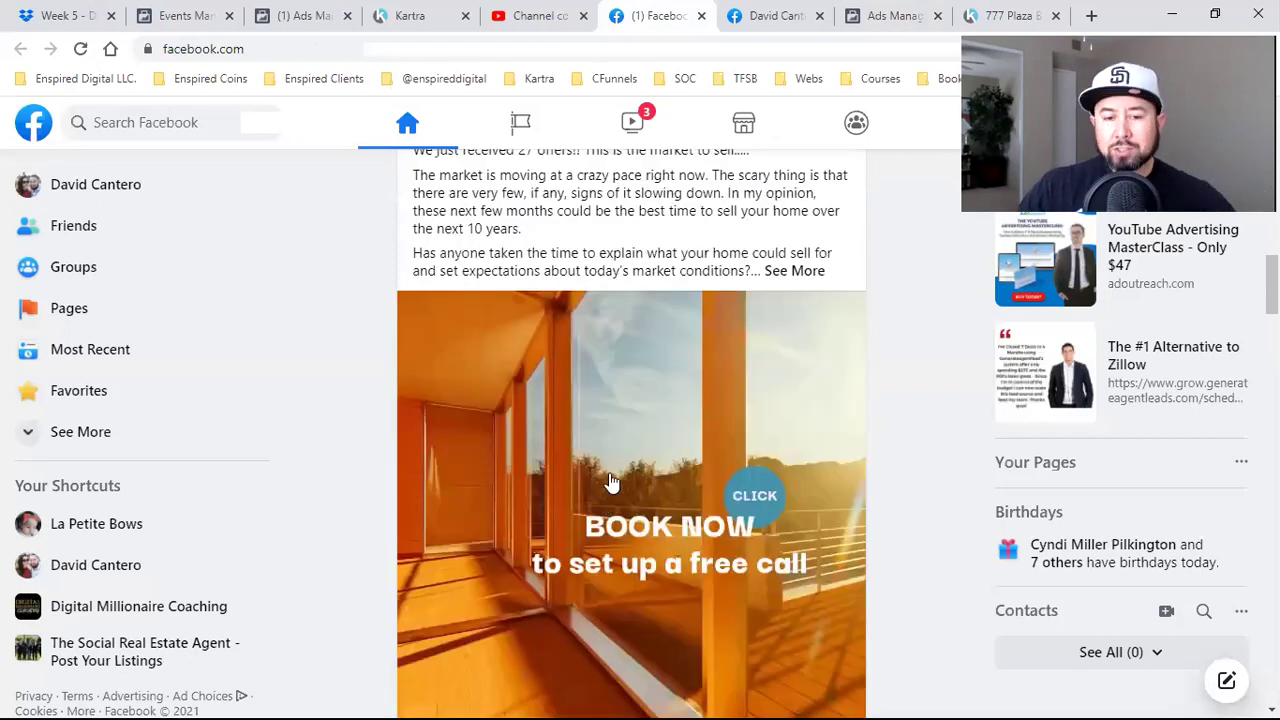
scroll(608, 490, "down", 1)
scroll(612, 480, "up", 2)
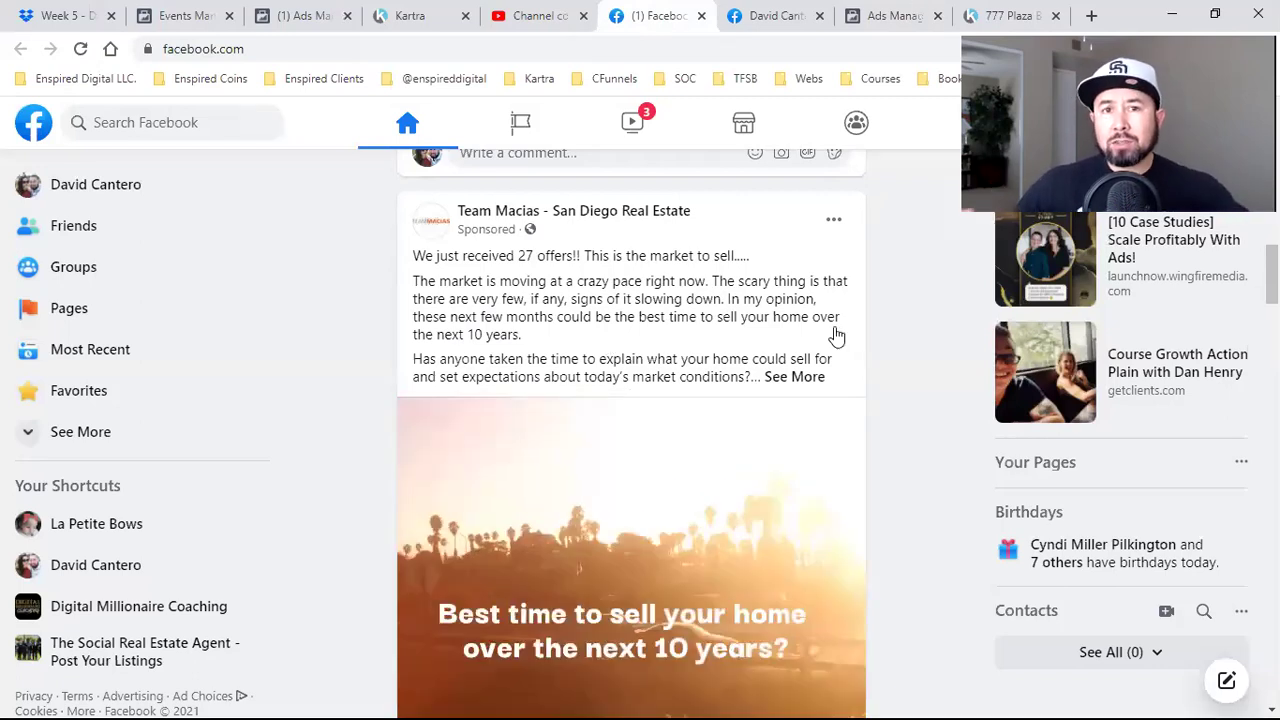
Step: Revisit the Lead generation campaign objective in Ads Manager, and return to the CRM connection instructions in Leads Setup
key("ctrl+8")
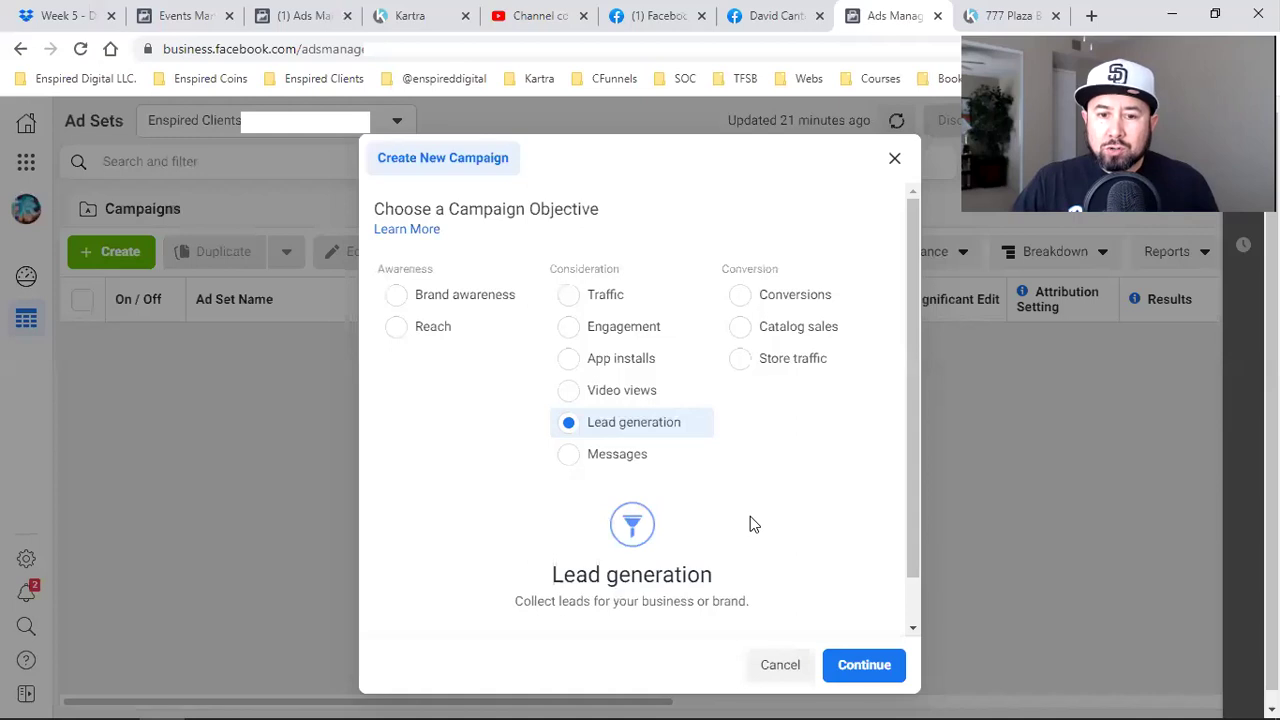
left_click(672, 16)
left_click(755, 10)
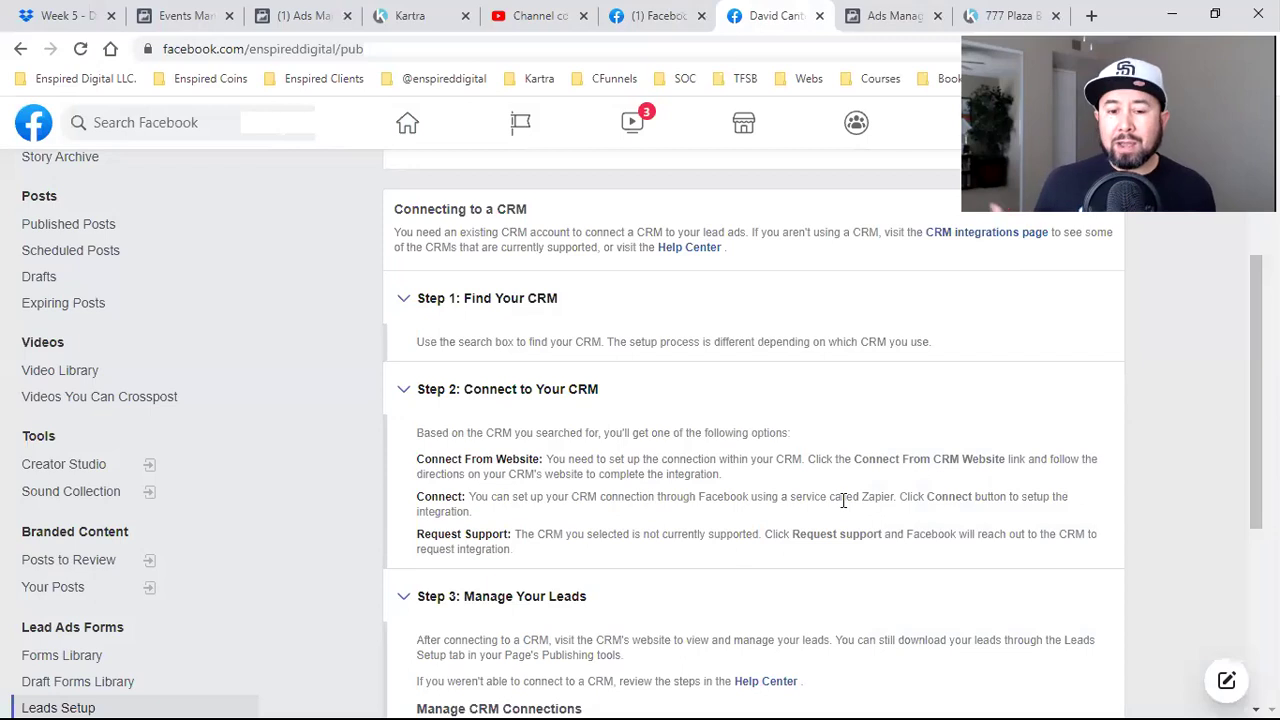
Step: Switch to Kartra and look through the landing pages and thank-you pages in My Pages
left_click(405, 8)
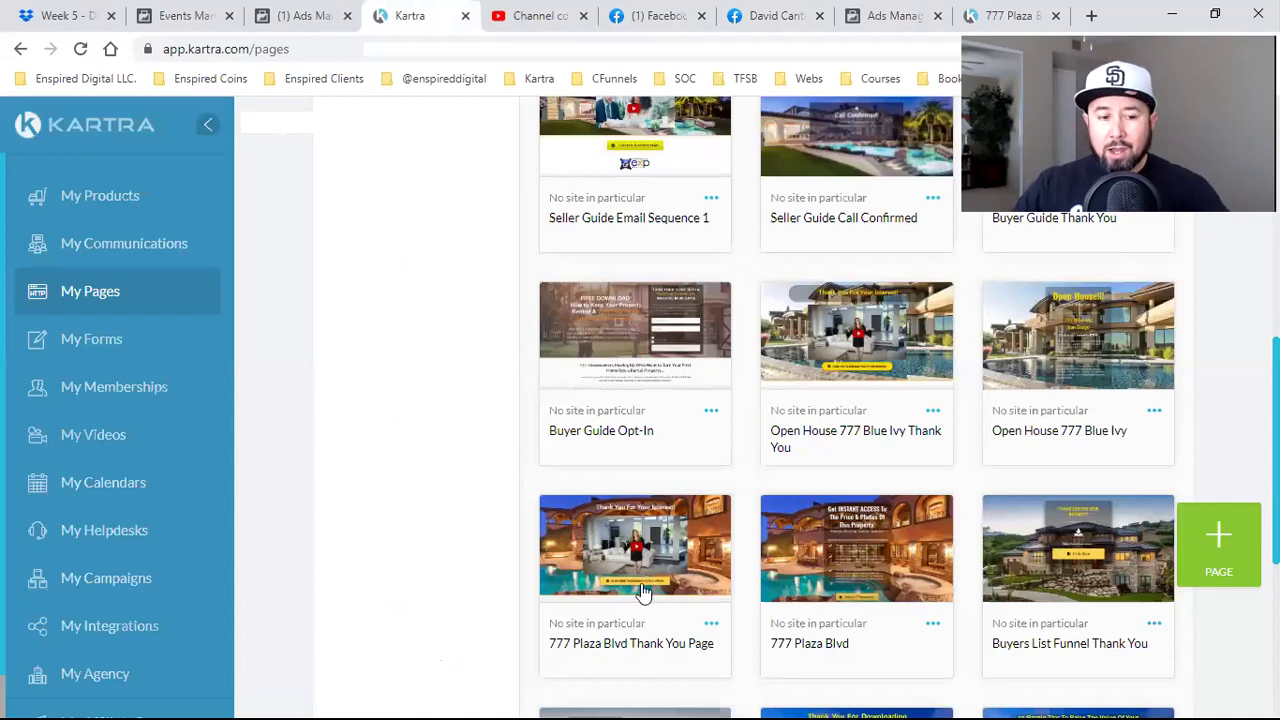
scroll(640, 598, "down", 2)
scroll(590, 606, "up", 3)
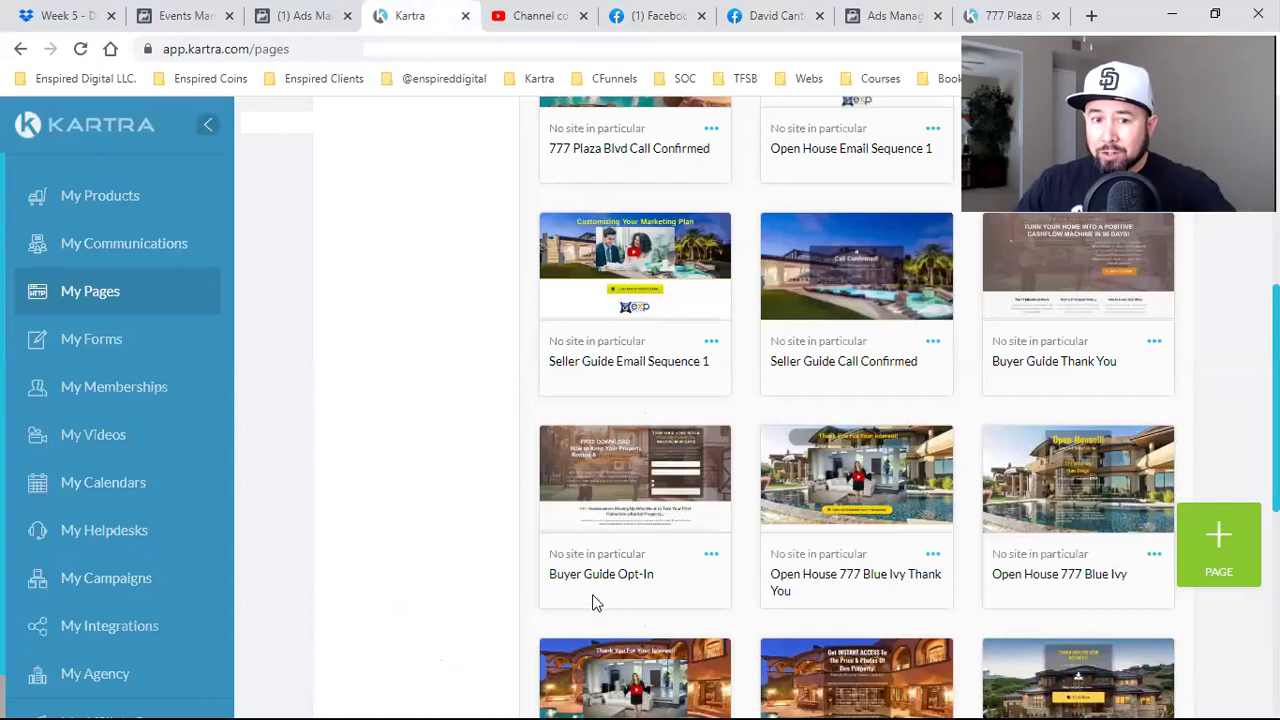
Step: Revisit the sponsored ad in the feed, the Leads Setup instructions and the campaign objectives in Ads Manager, ending on Leads Setup
left_click(644, 12)
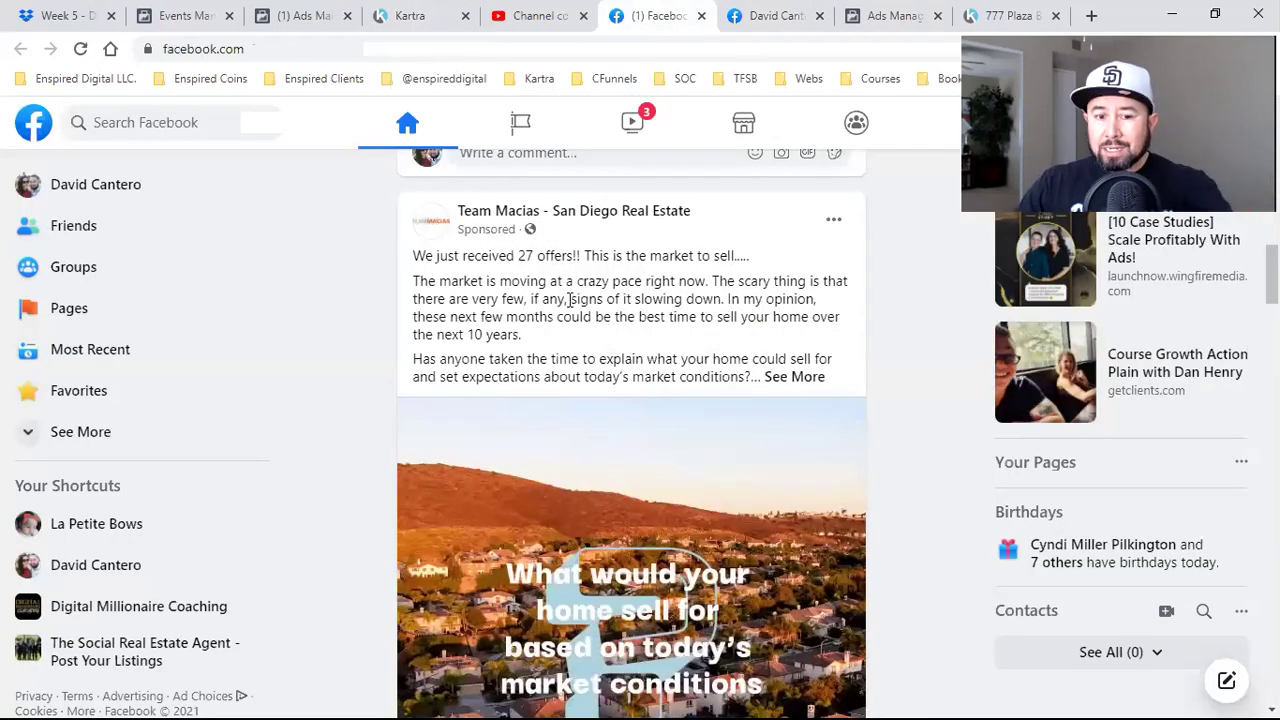
left_click(742, 12)
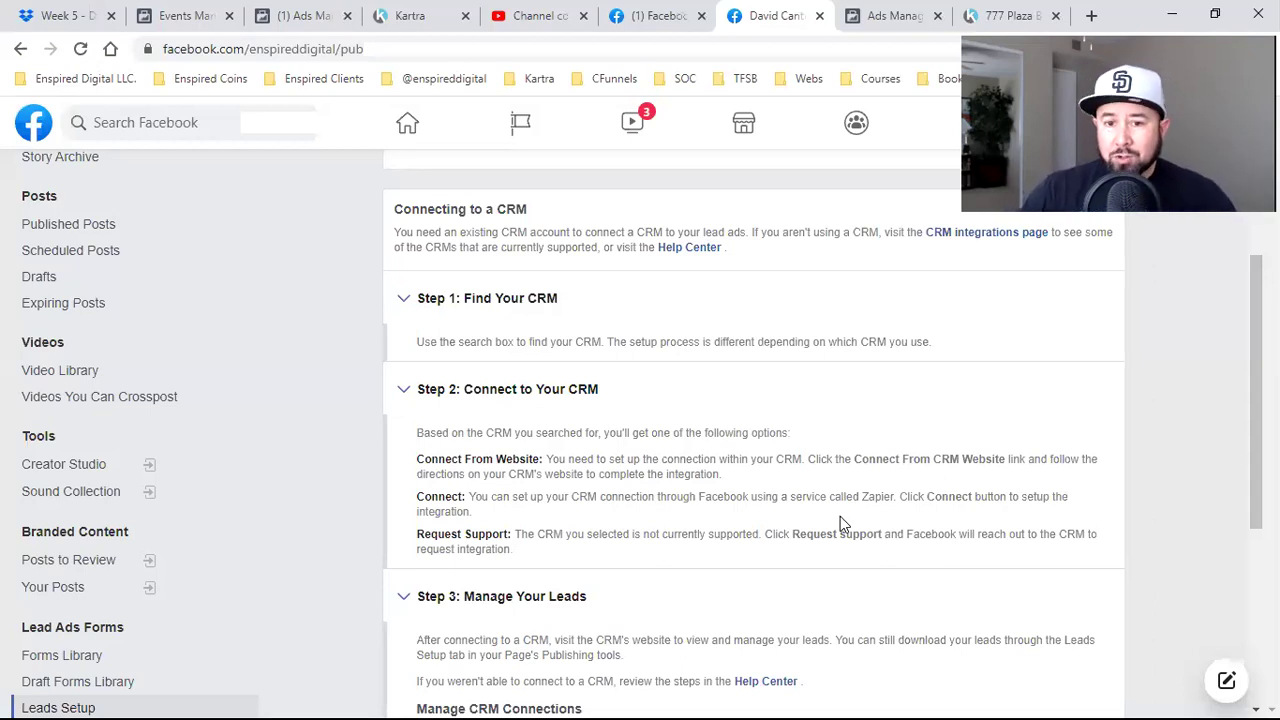
left_click(867, 12)
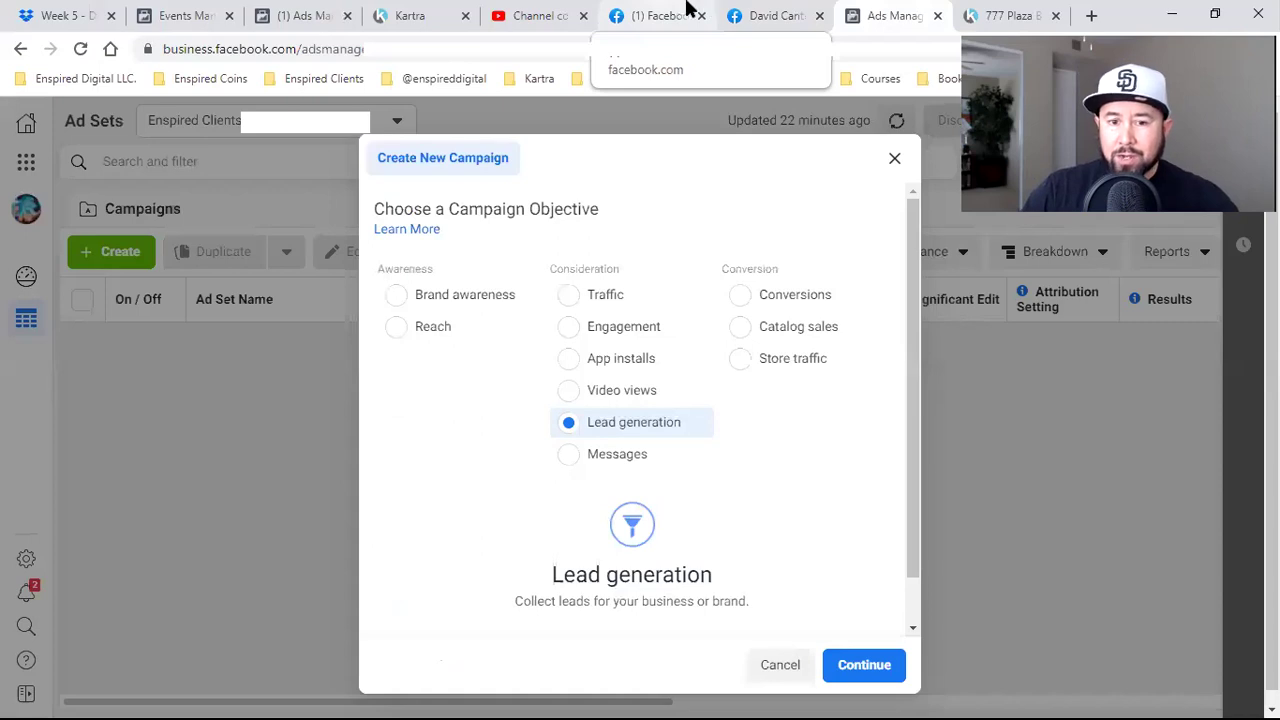
left_click(766, 8)
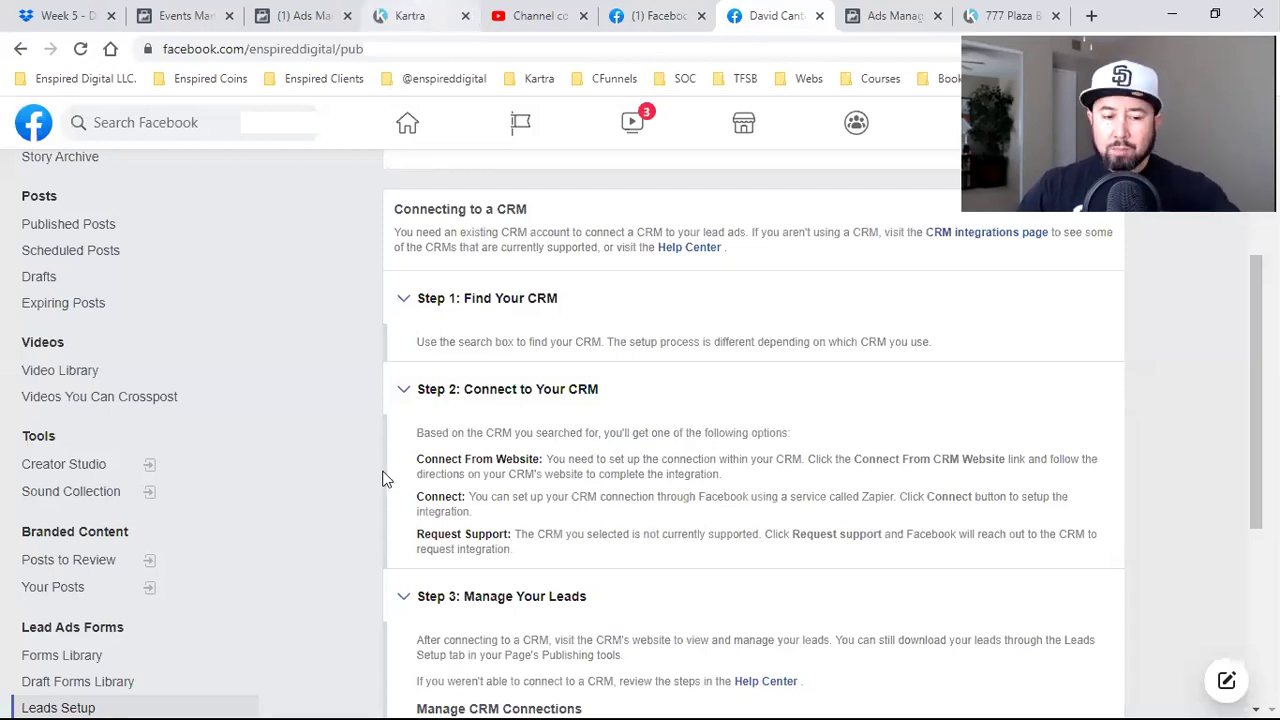
Step: Look over the Kartra pages list and the 777 Plaza landing page alongside the sponsored Team Macias ad in the Facebook feed
key("ctrl+4")
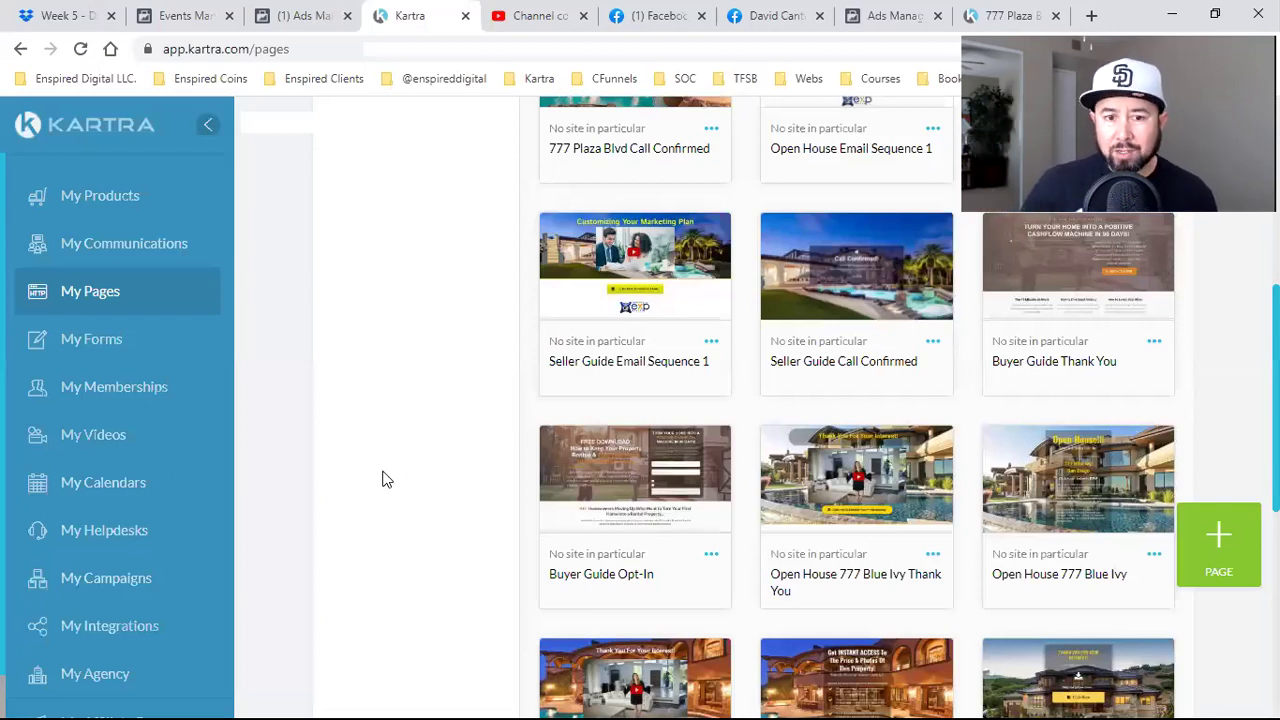
left_click(624, 12)
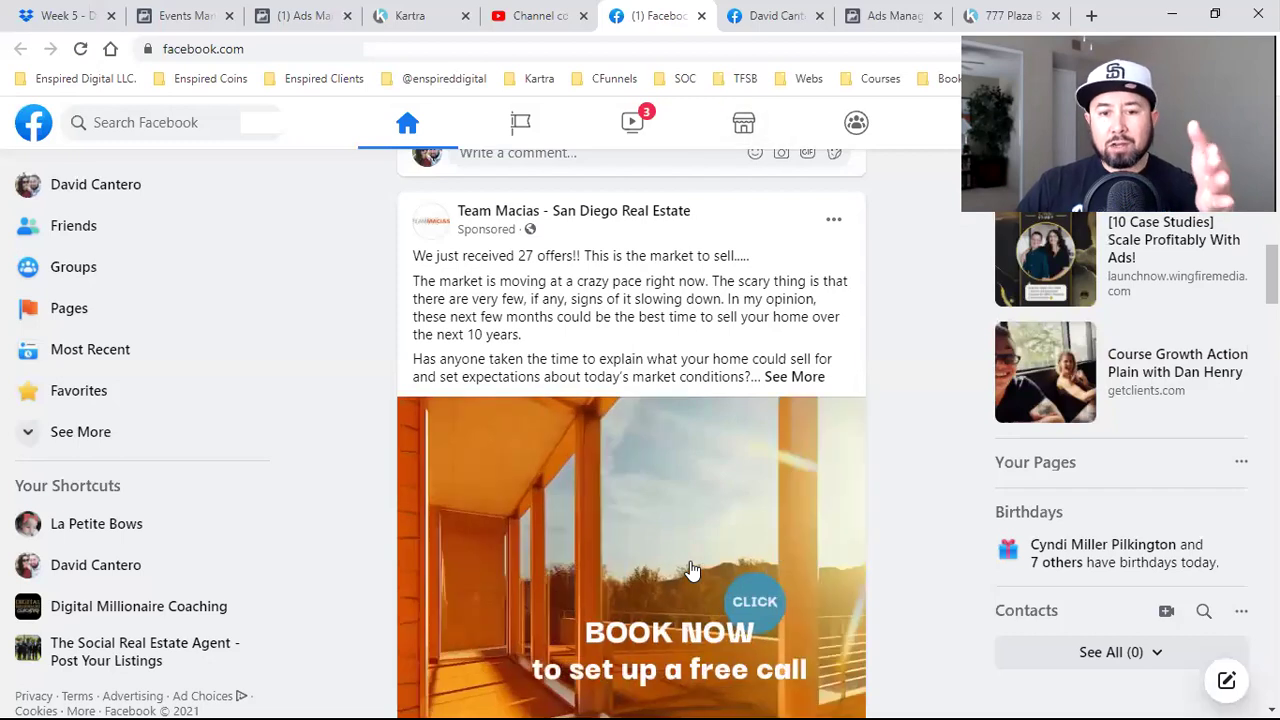
scroll(689, 571, "down", 1)
scroll(937, 108, "down", 1)
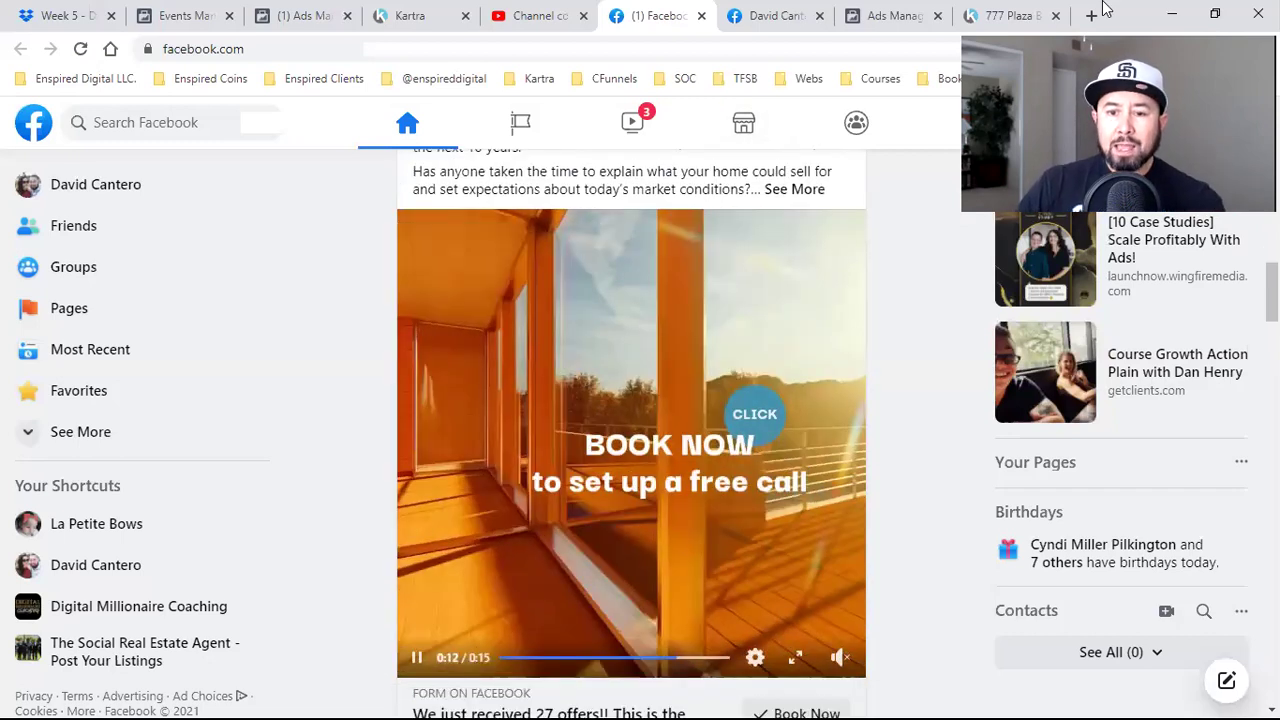
key("ctrl+9")
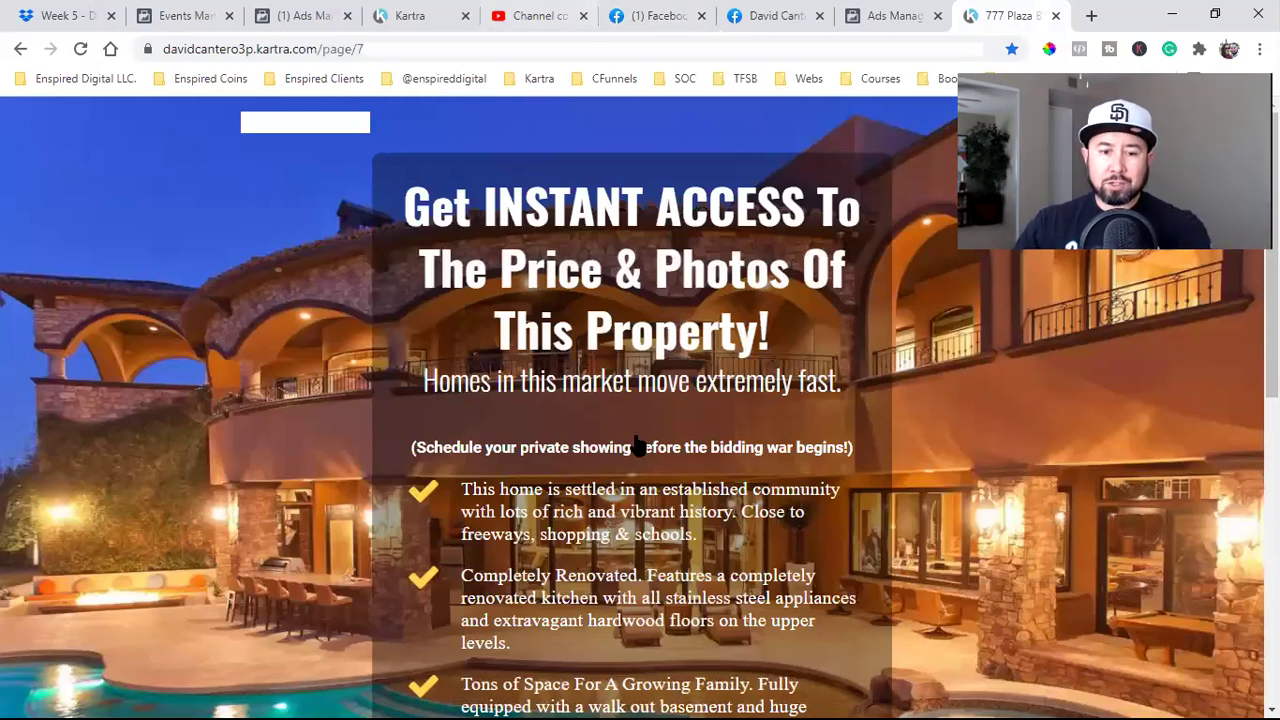
key("ctrl+6")
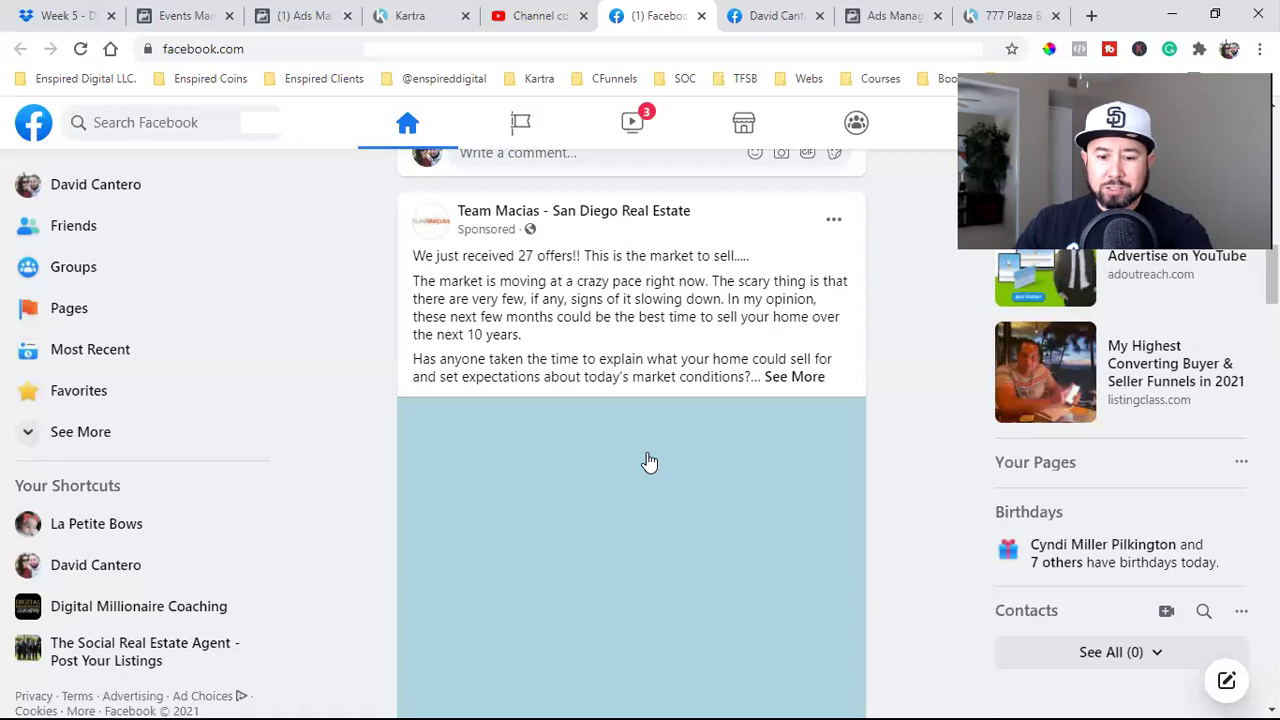
scroll(794, 620, "down", 3)
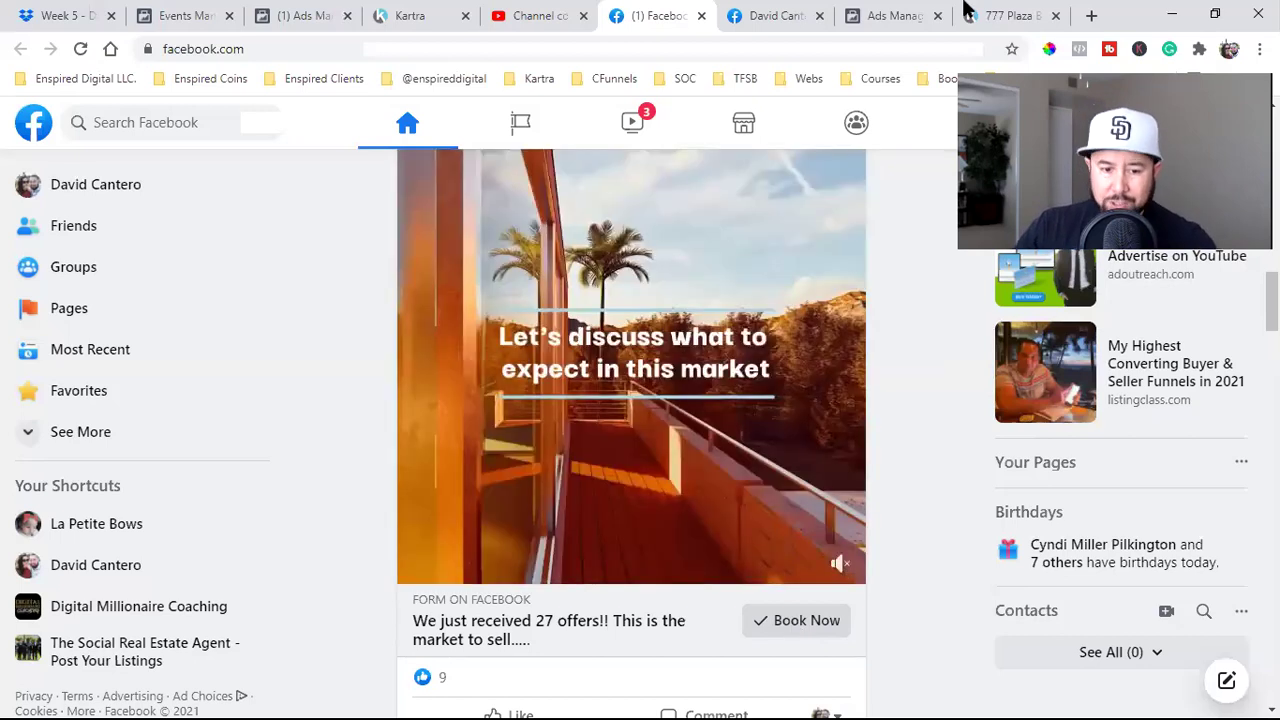
Step: Go through the 777 Plaza landing page, open its photo request form, shorten the prefilled e-mail and submit the form
key("ctrl+9")
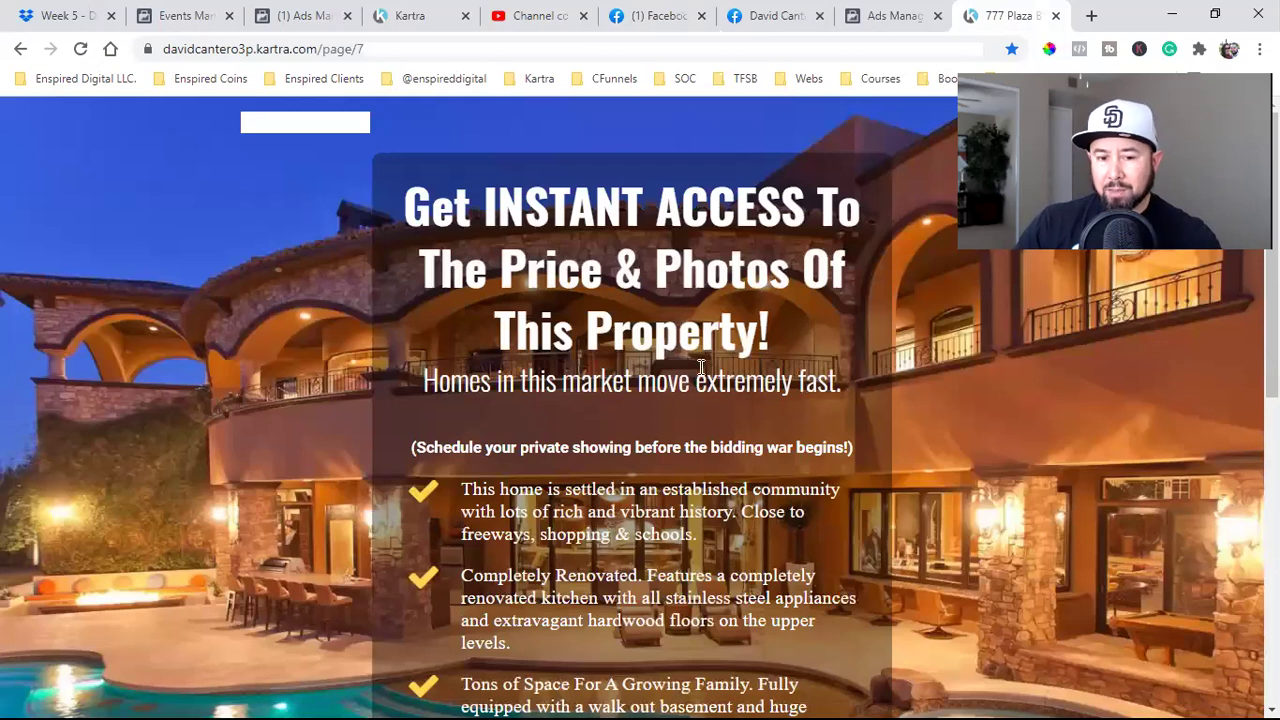
scroll(700, 376, "down", 3)
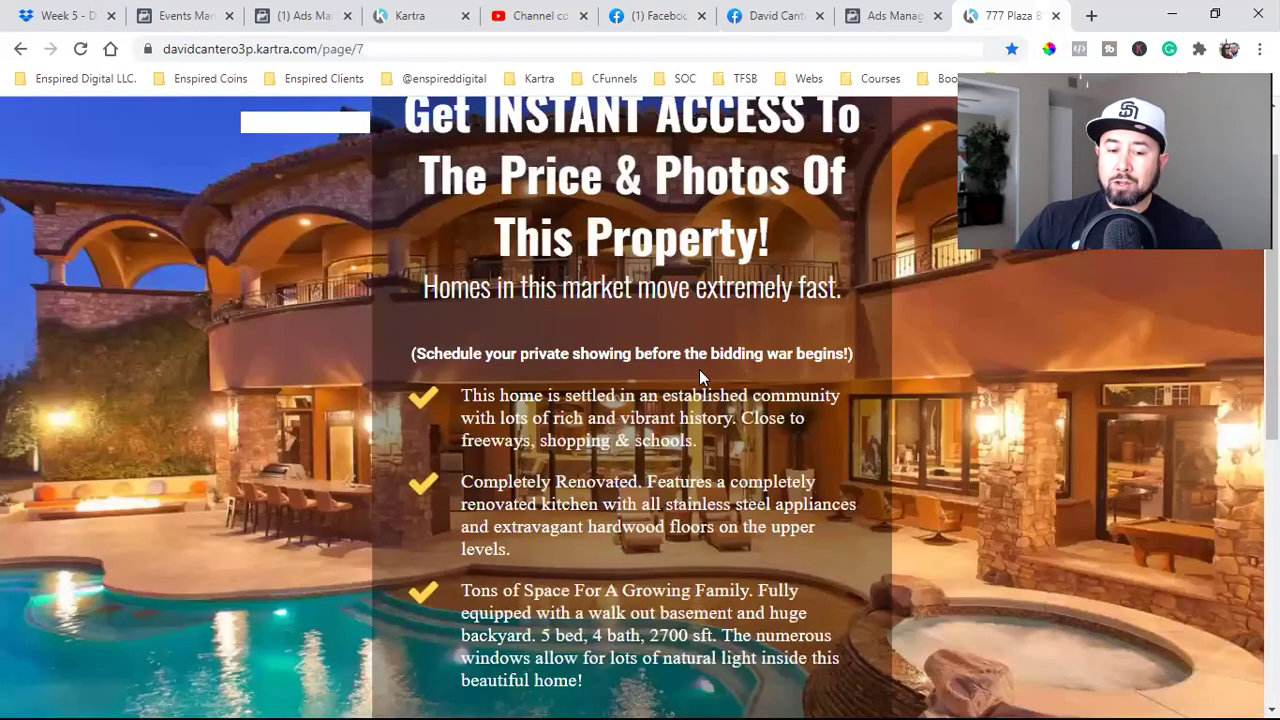
scroll(789, 494, "down", 1)
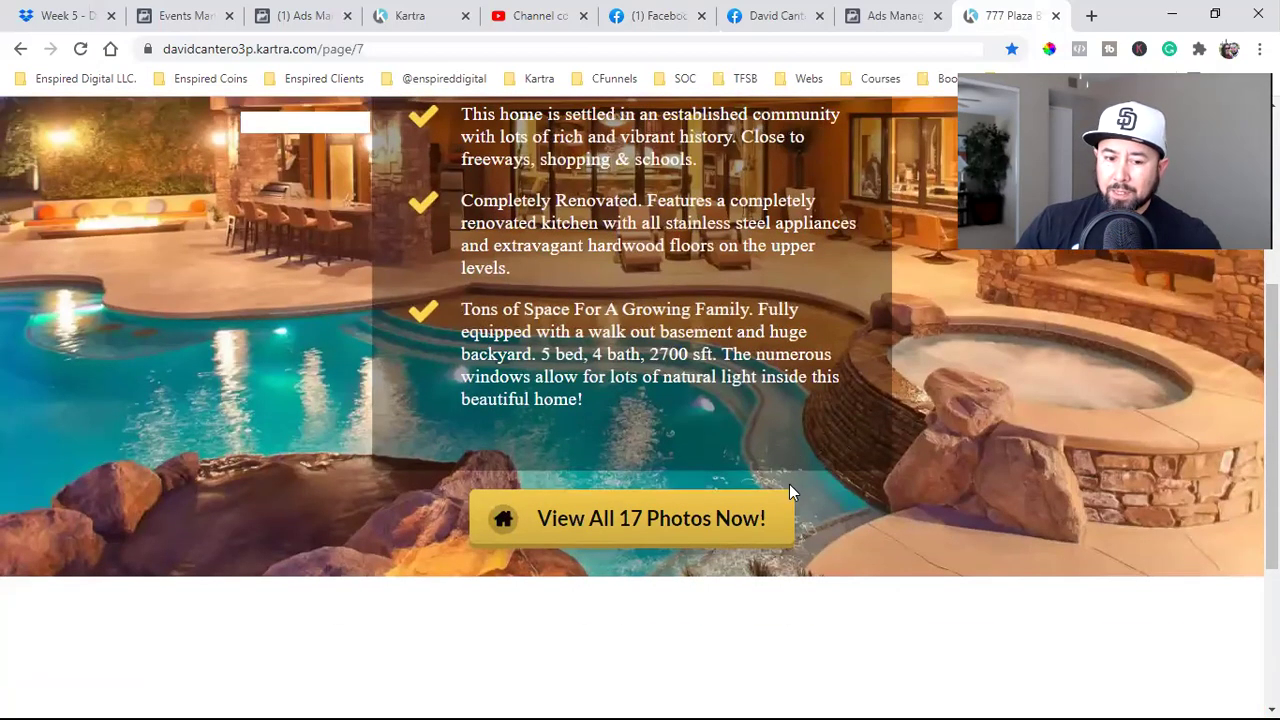
left_click(560, 541)
left_click(372, 497)
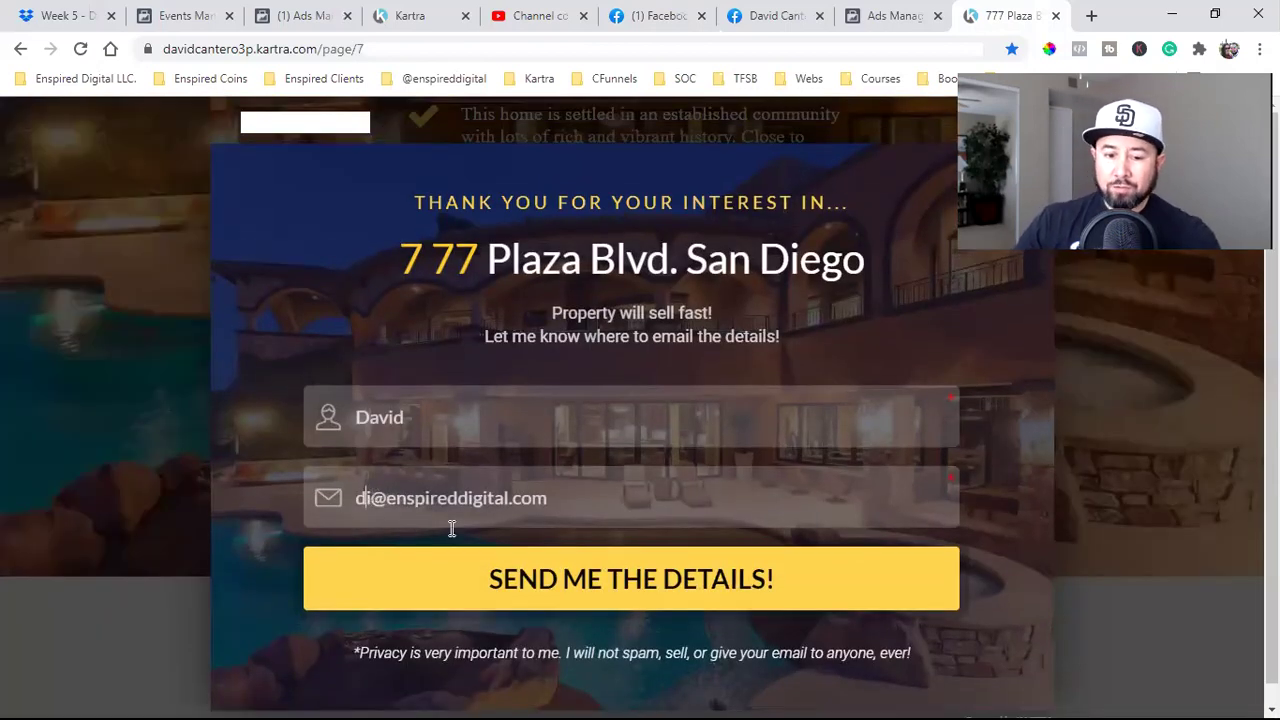
key("BackSpace")
left_click(680, 581)
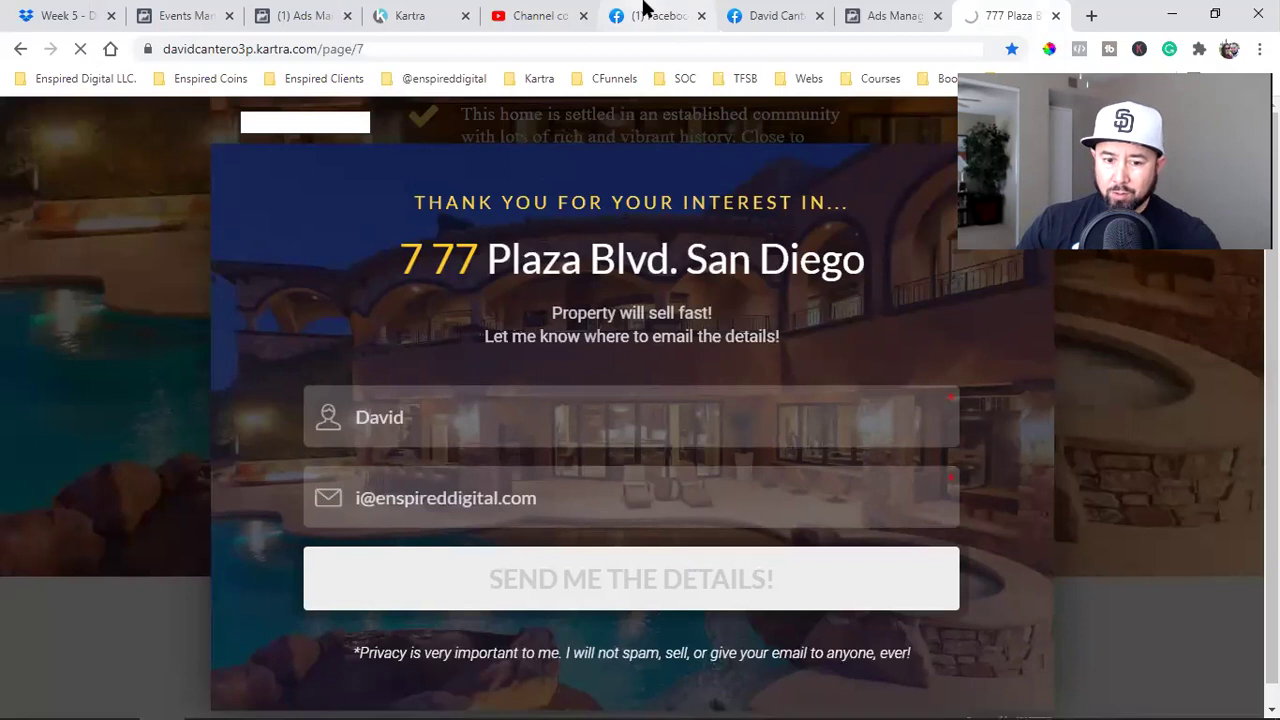
Step: Open the coming-soon homes page from the Facebook lead form's success message, and return to the landing page's thank-you page
key("ctrl+6")
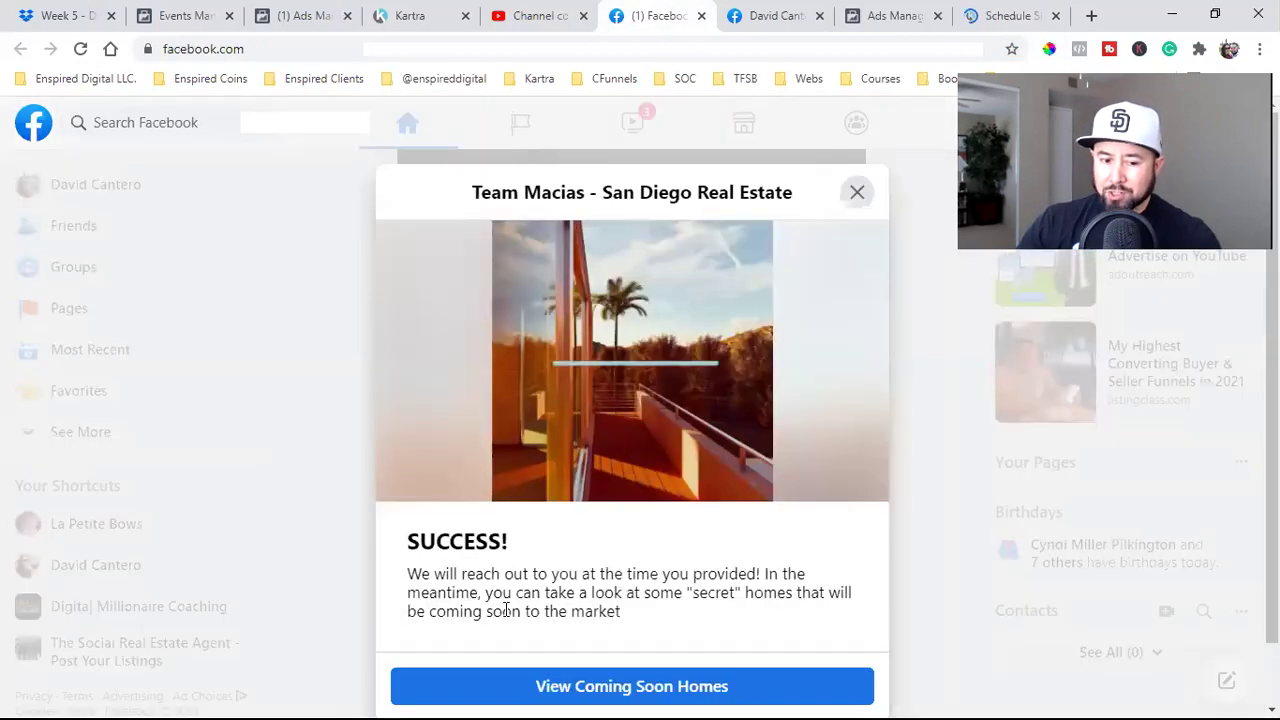
left_click(428, 685)
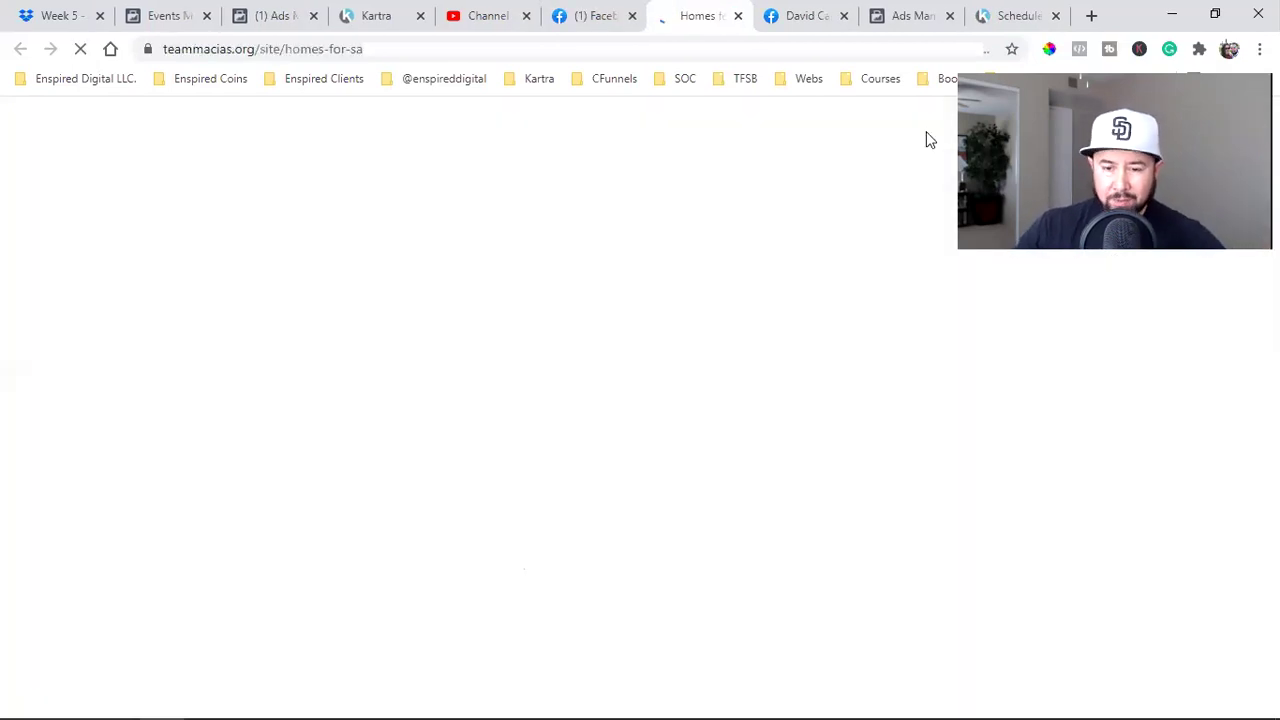
left_click(1029, 8)
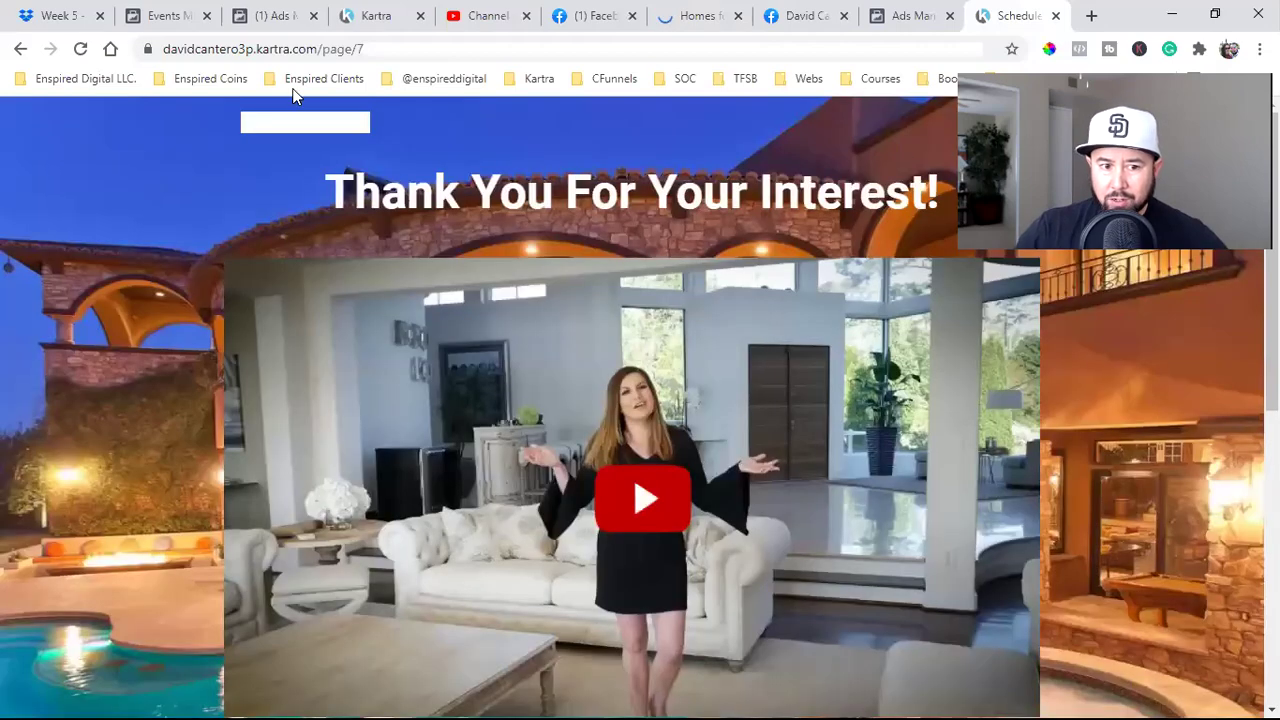
Step: Reload the 777 Plaza landing page from the saved Enspired Clients bookmarks and resubmit its form with an altered e-mail
left_click(295, 84)
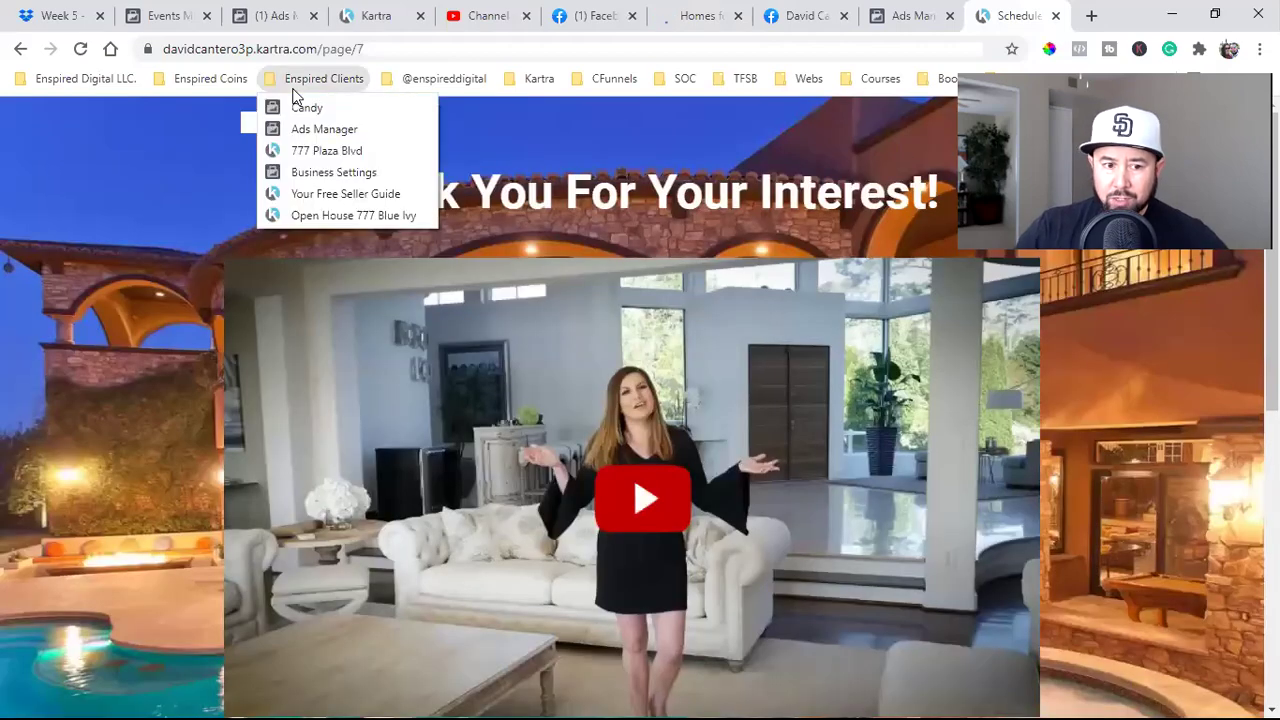
left_click(300, 149)
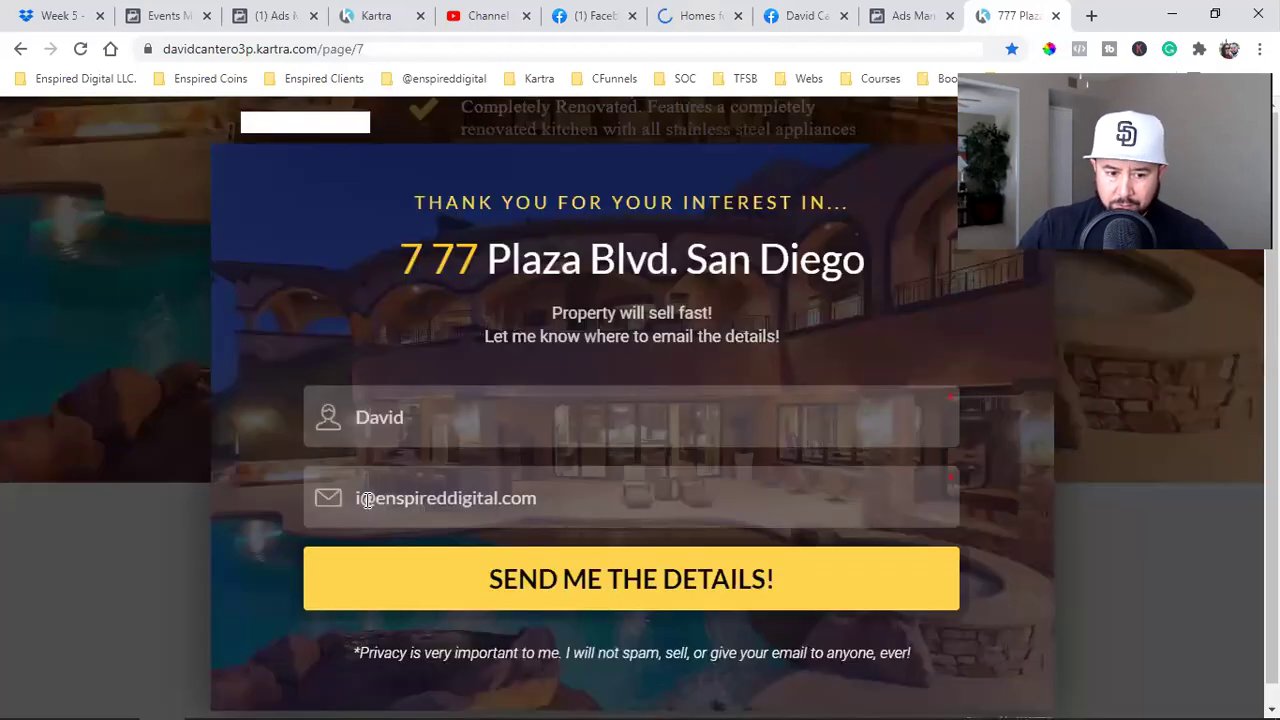
type("ifgfd")
left_click(472, 577)
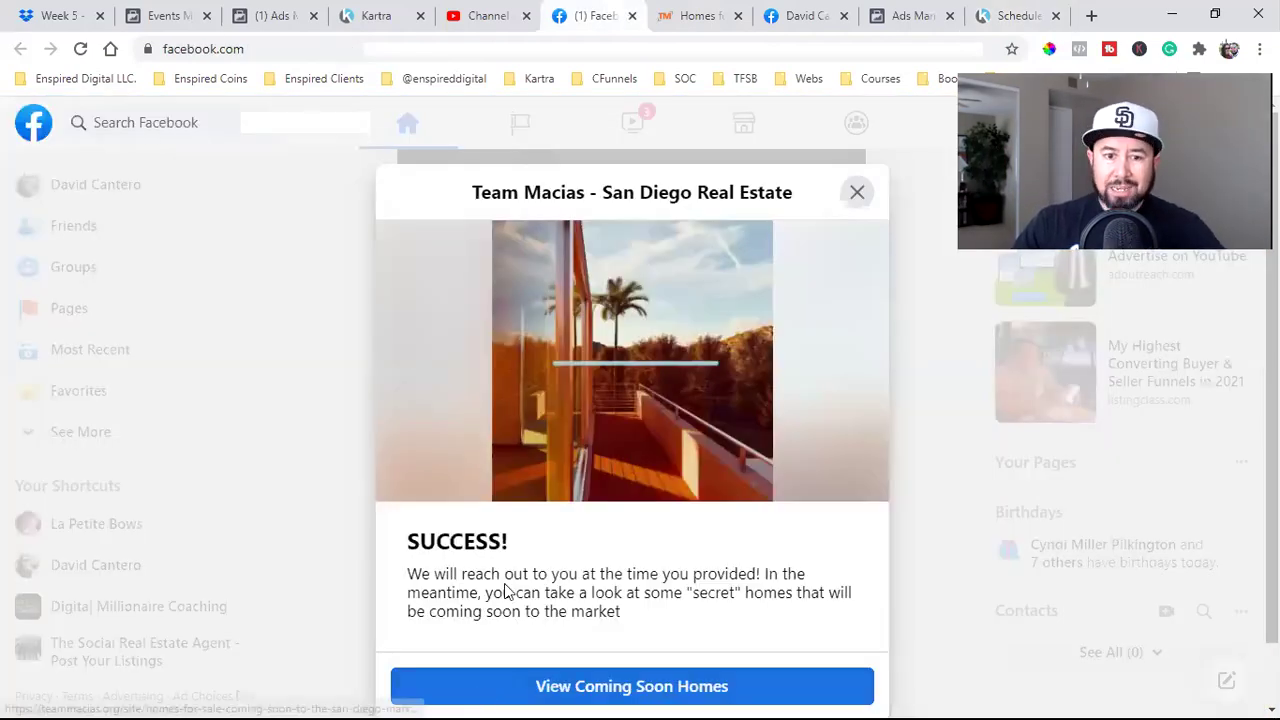
Step: View the Team Macias coming-soon homes page and close it, and look over the thank-you page with its video
key("ctrl+Tab")
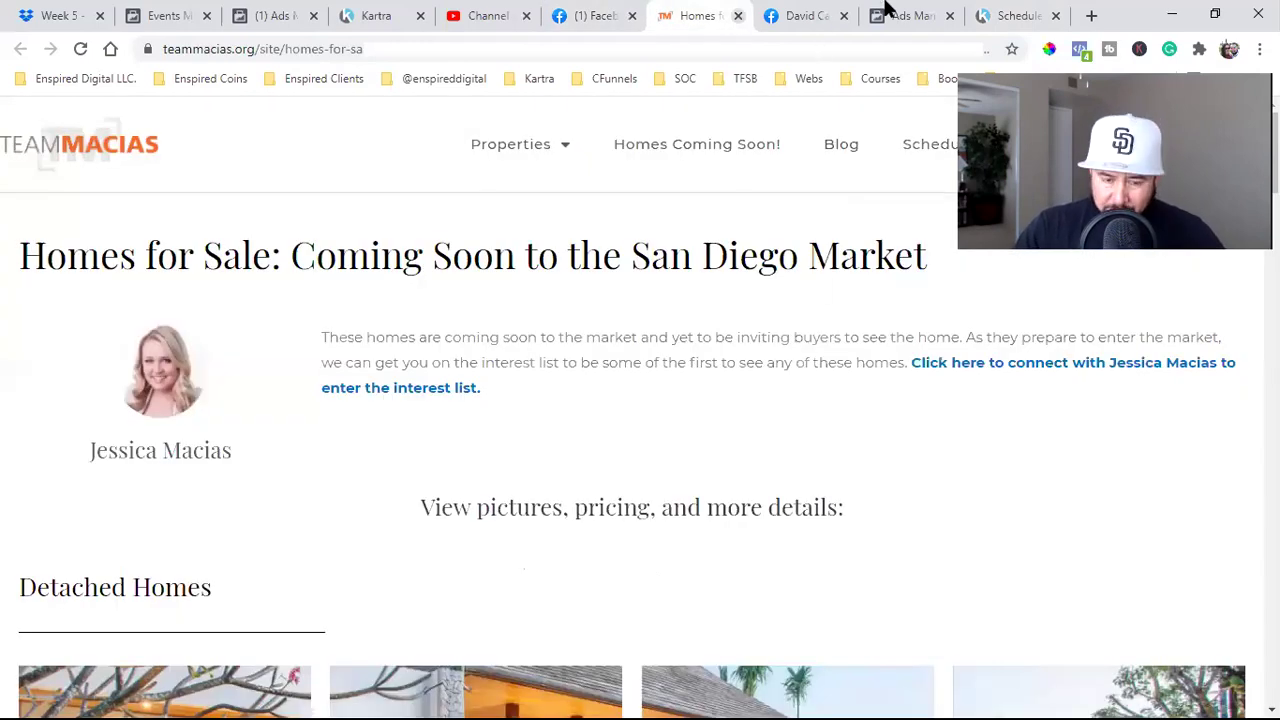
key("ctrl+w")
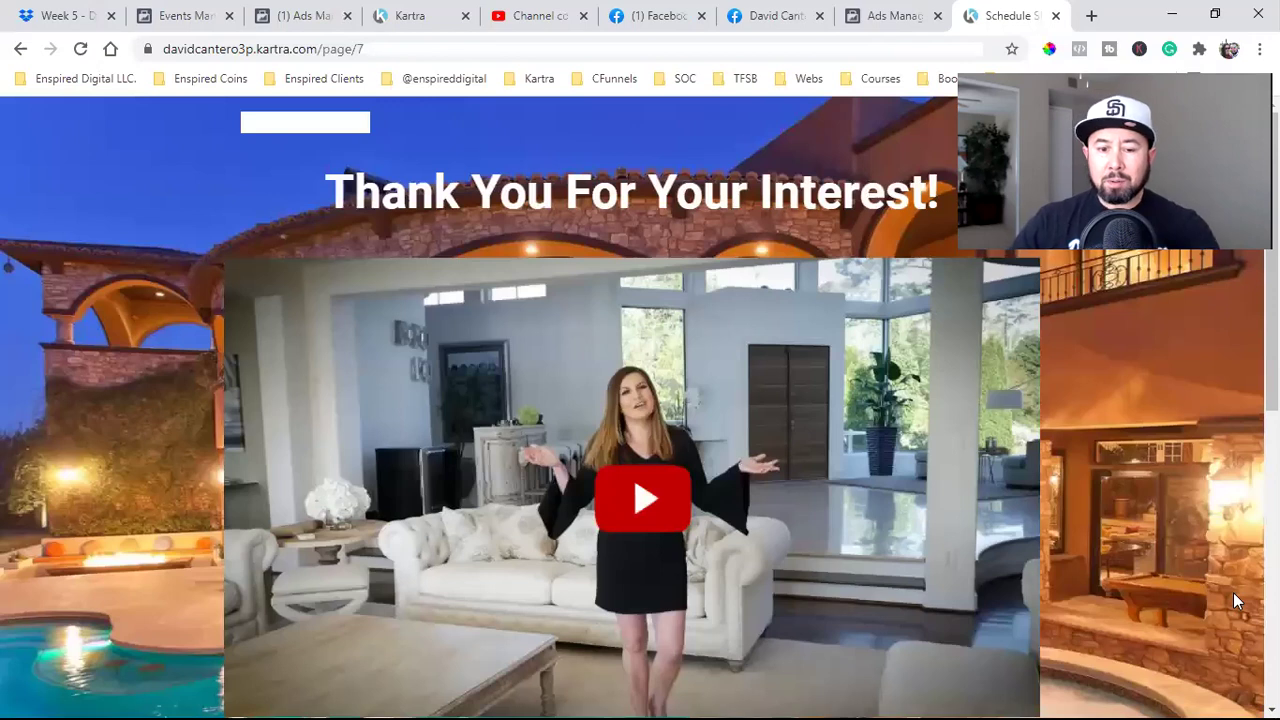
scroll(628, 414, "down", 1)
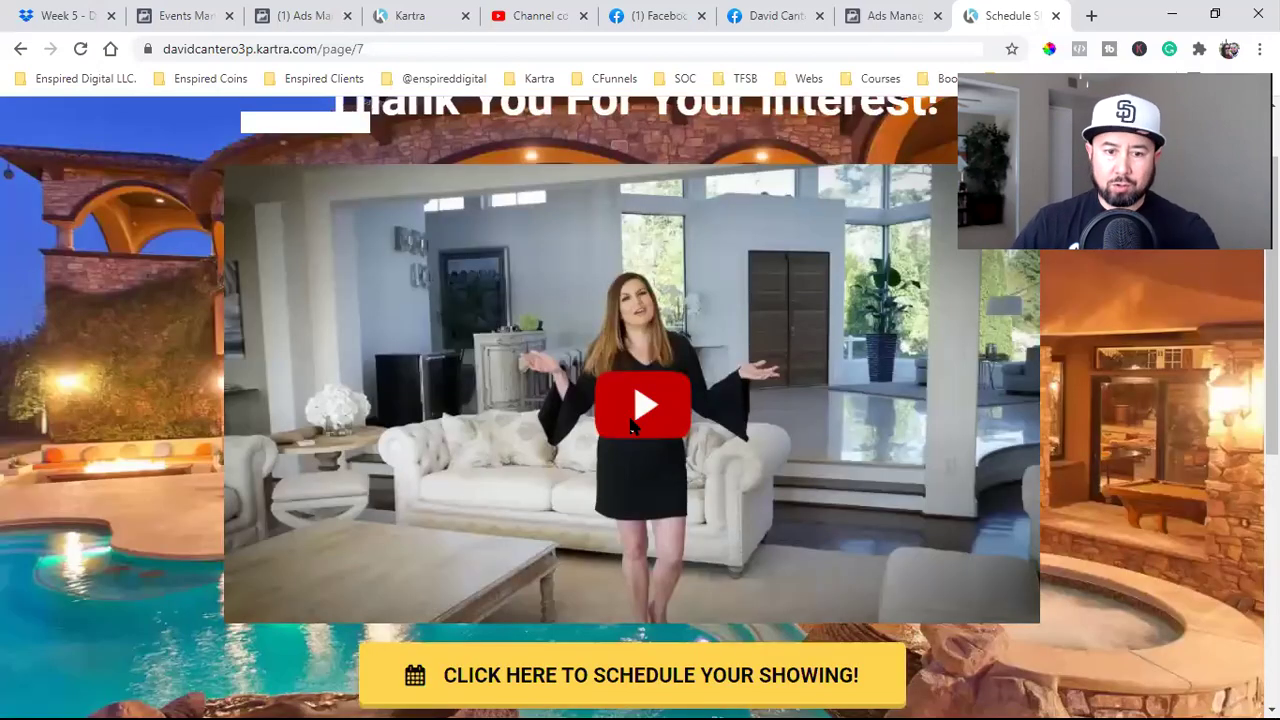
scroll(690, 462, "up", 1)
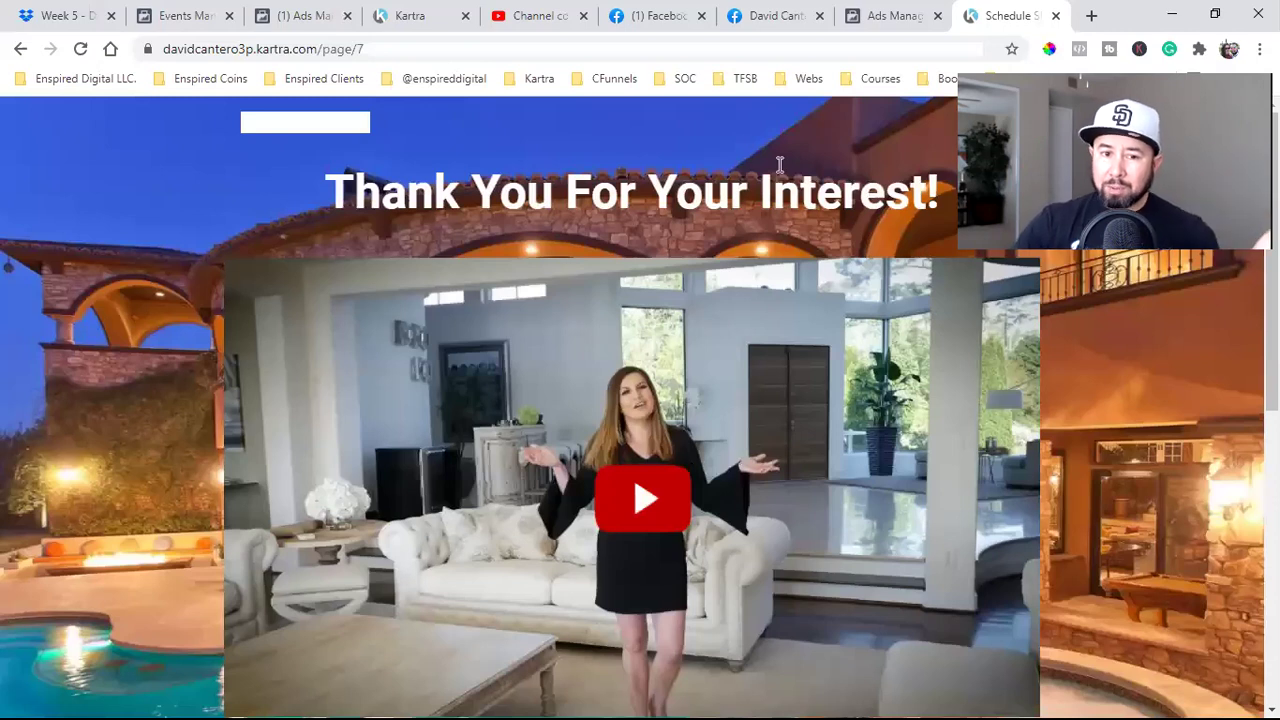
Step: Compare the lead form's success message with the thank-you page's video and showing scheduler link
key("ctrl+6")
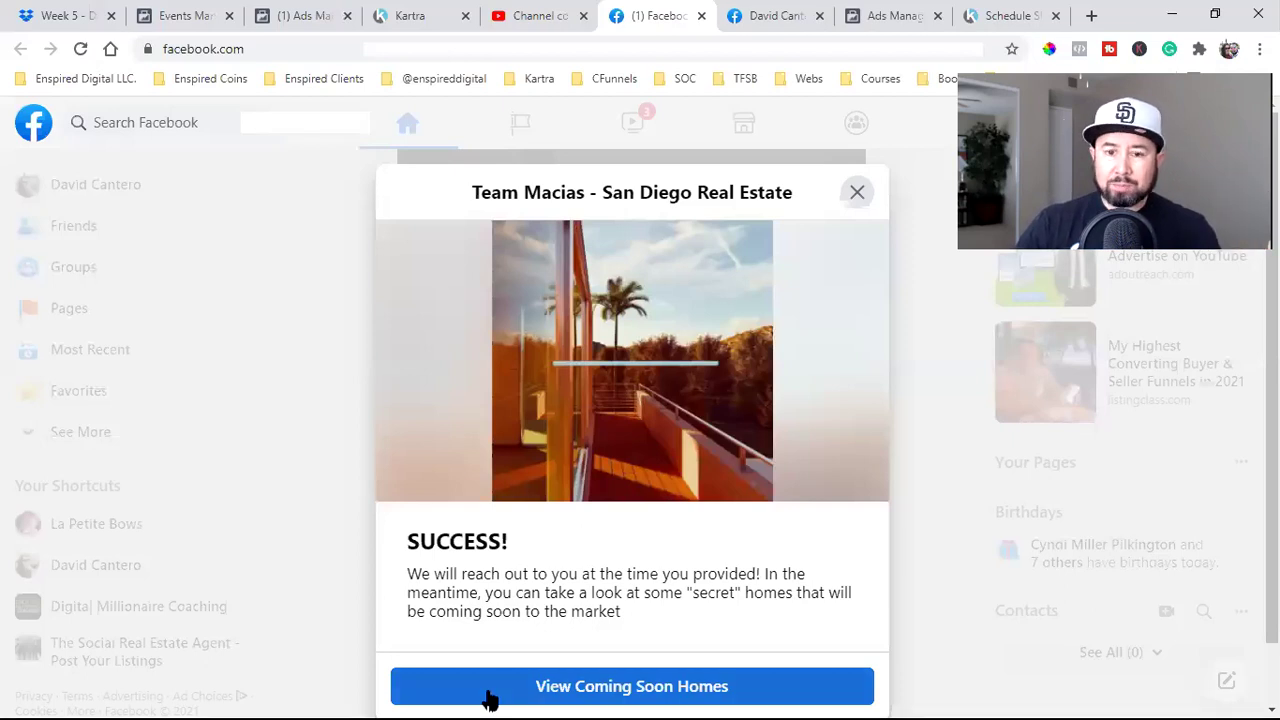
left_click(1010, 15)
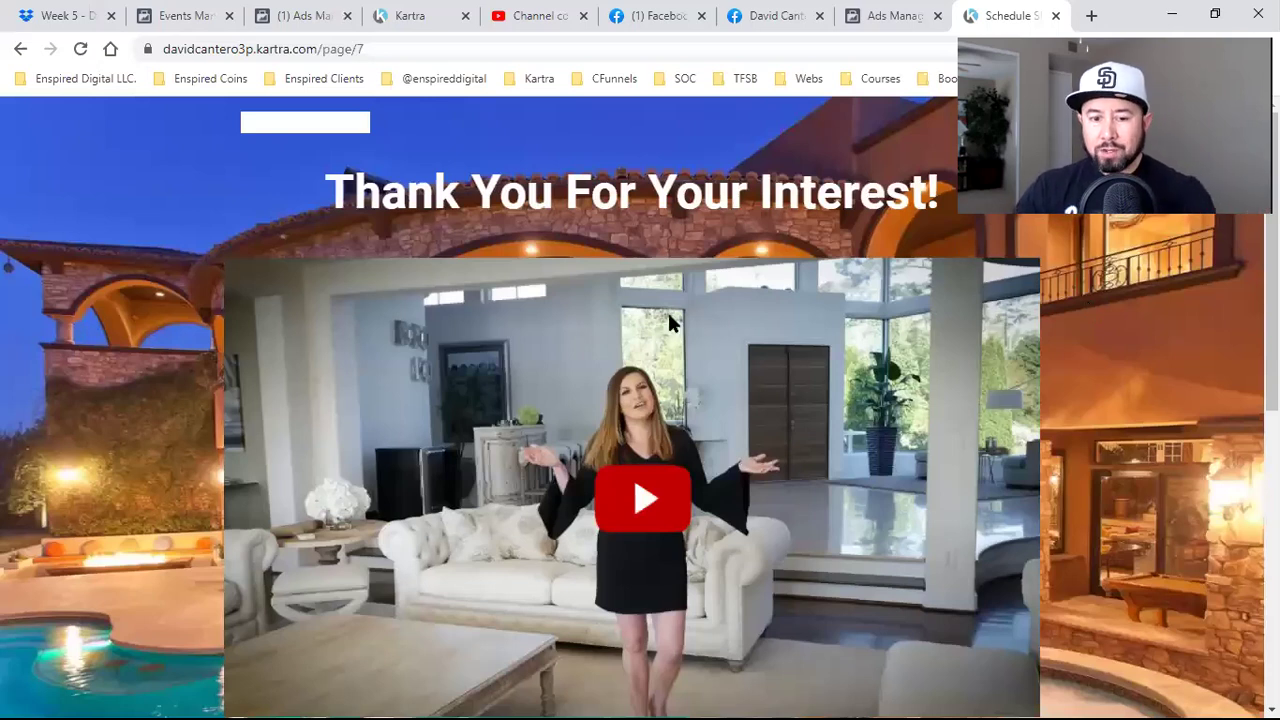
scroll(668, 315, "down", 1)
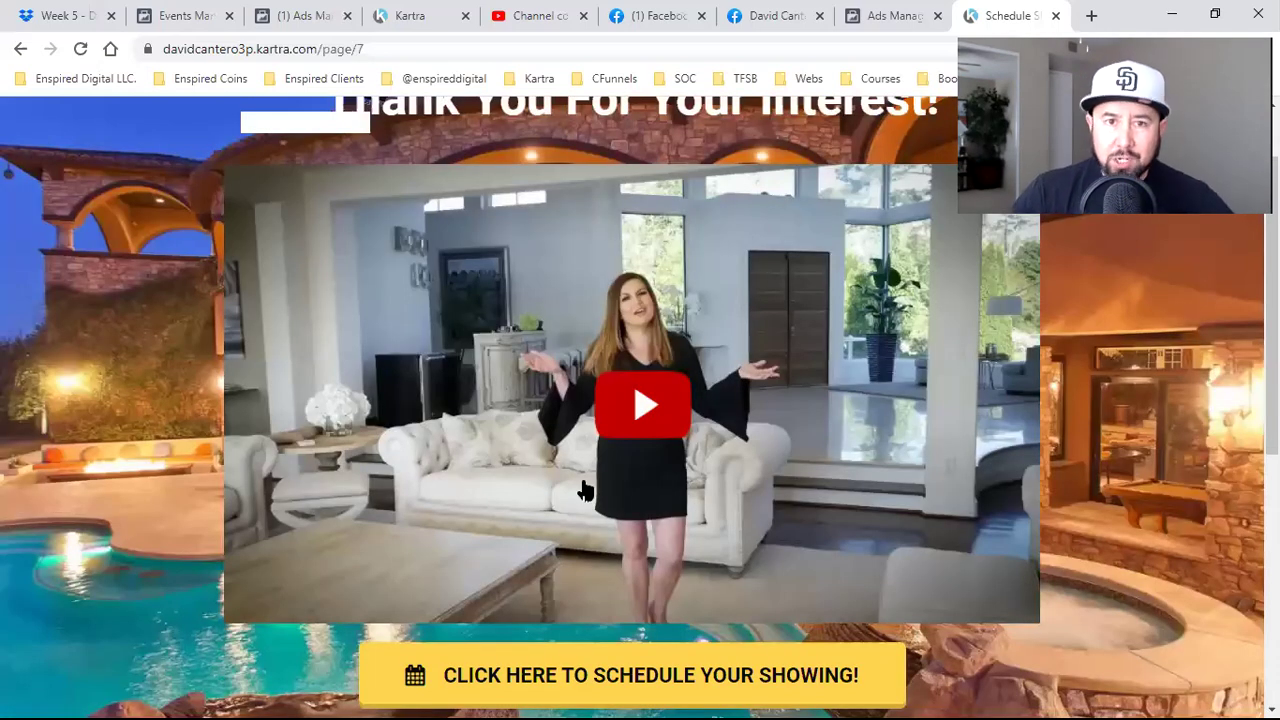
scroll(585, 490, "down", 2)
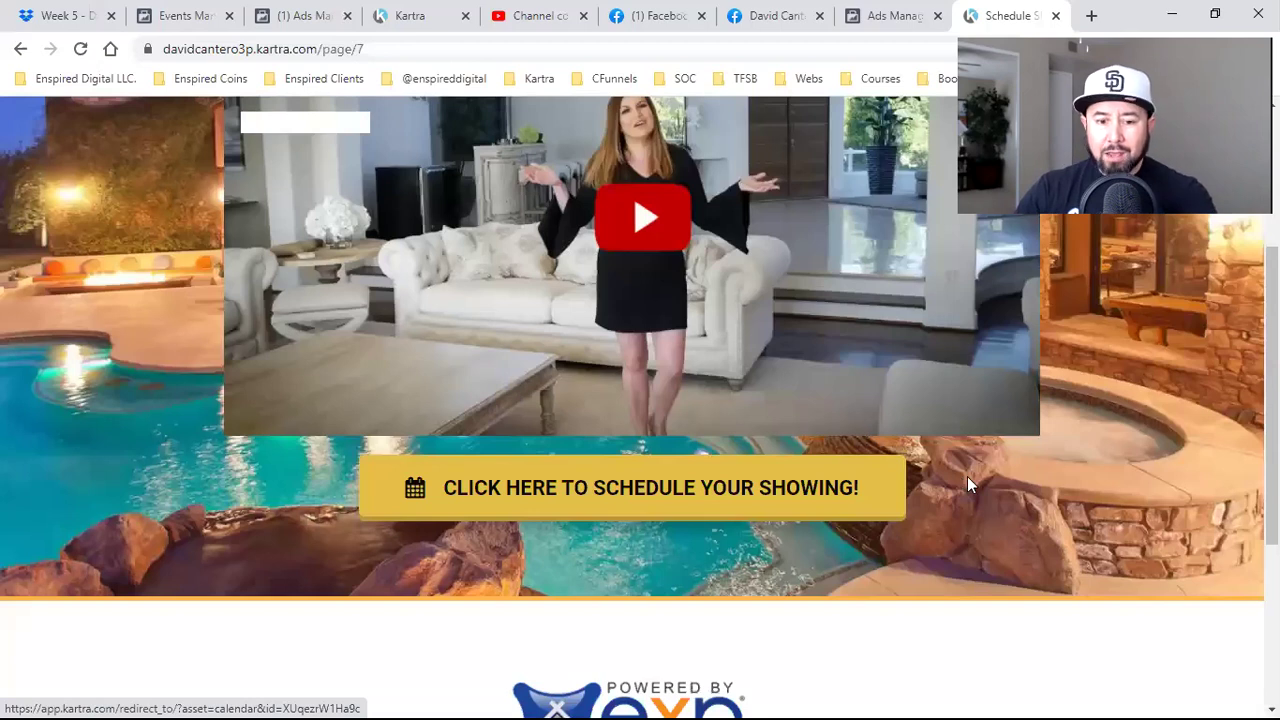
scroll(967, 478, "up", 1)
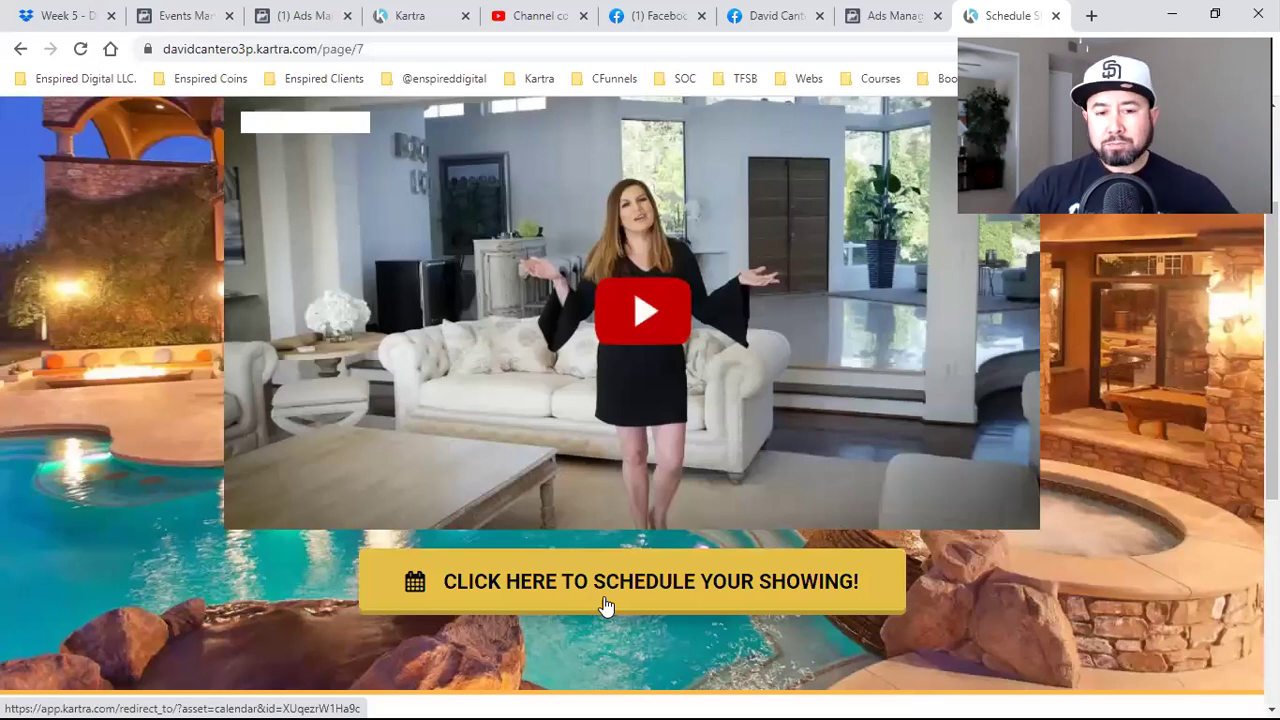
Step: Close the lead form's success message and review the sponsored ad's copy, video and Book Now call to action
left_click(630, 8)
left_click(848, 194)
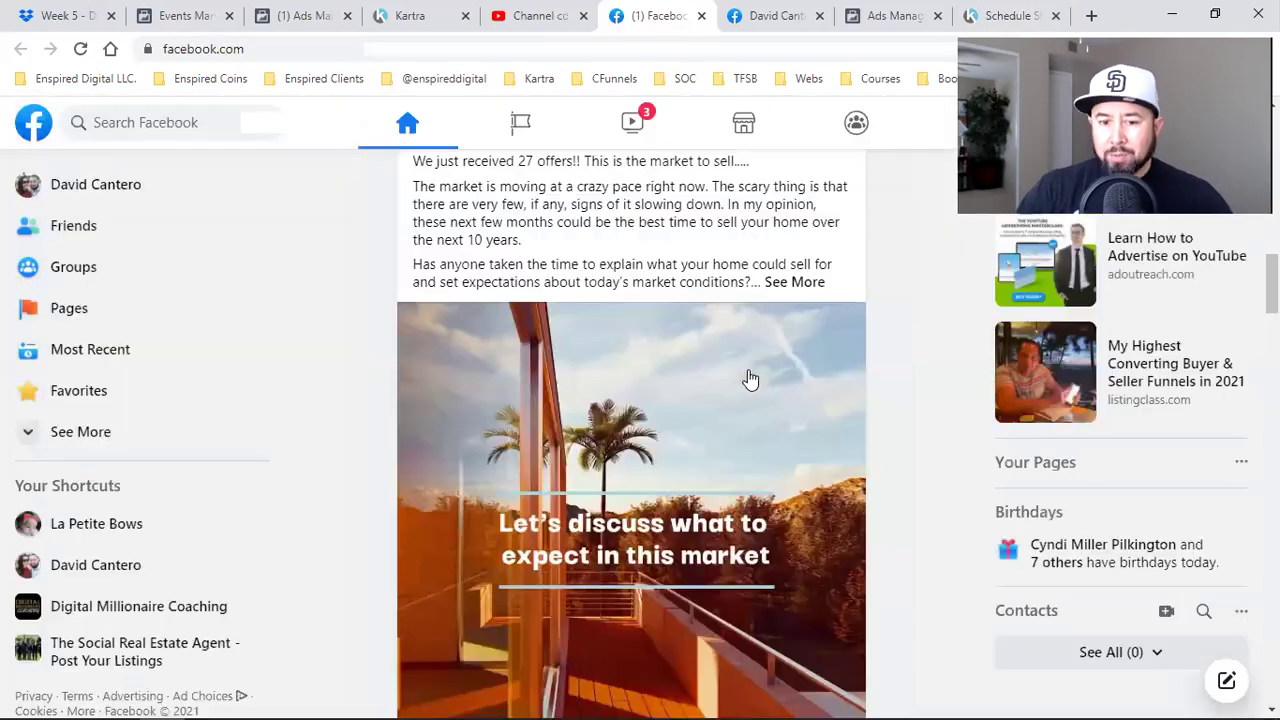
scroll(714, 289, "up", 1)
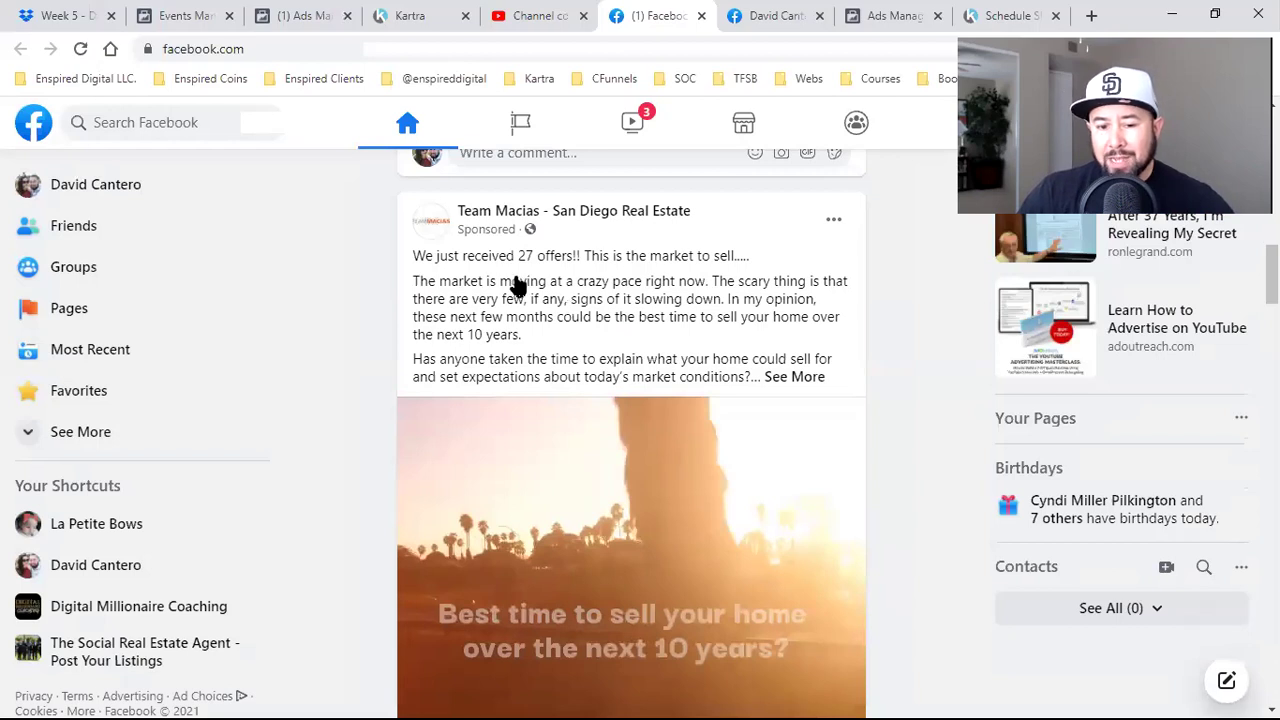
scroll(514, 286, "down", 3)
scroll(910, 416, "down", 2)
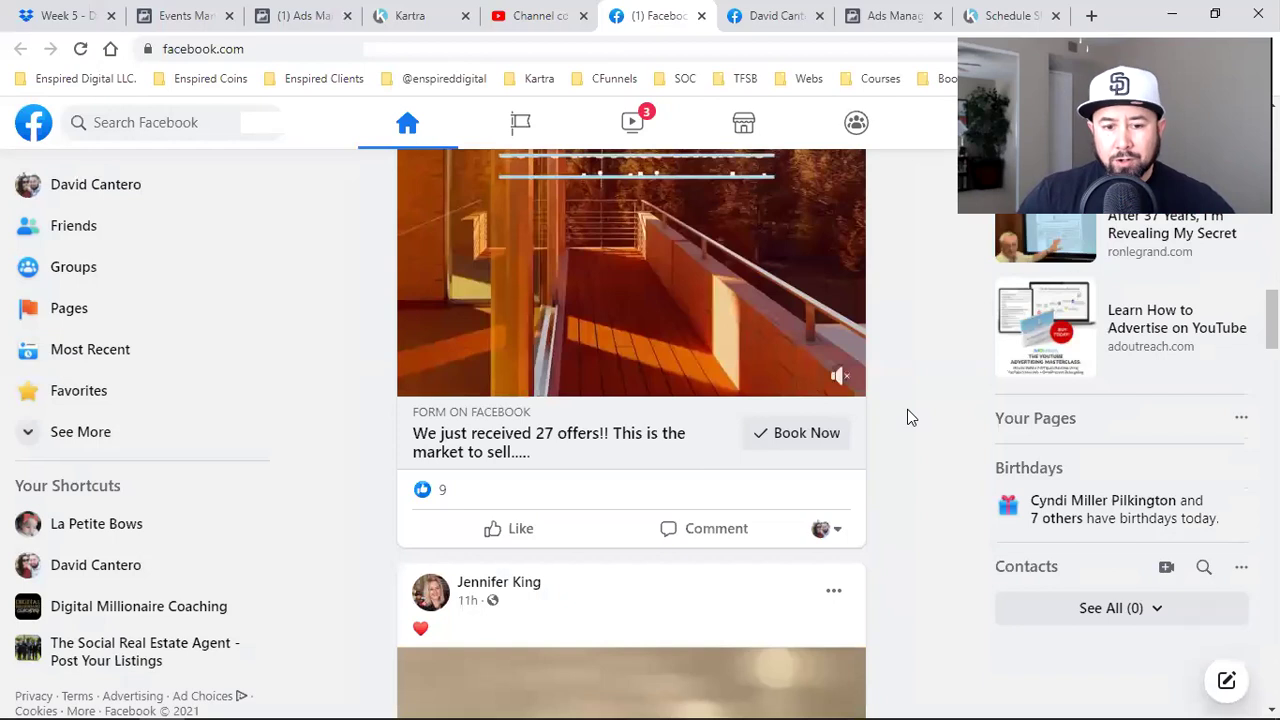
scroll(907, 409, "up", 4)
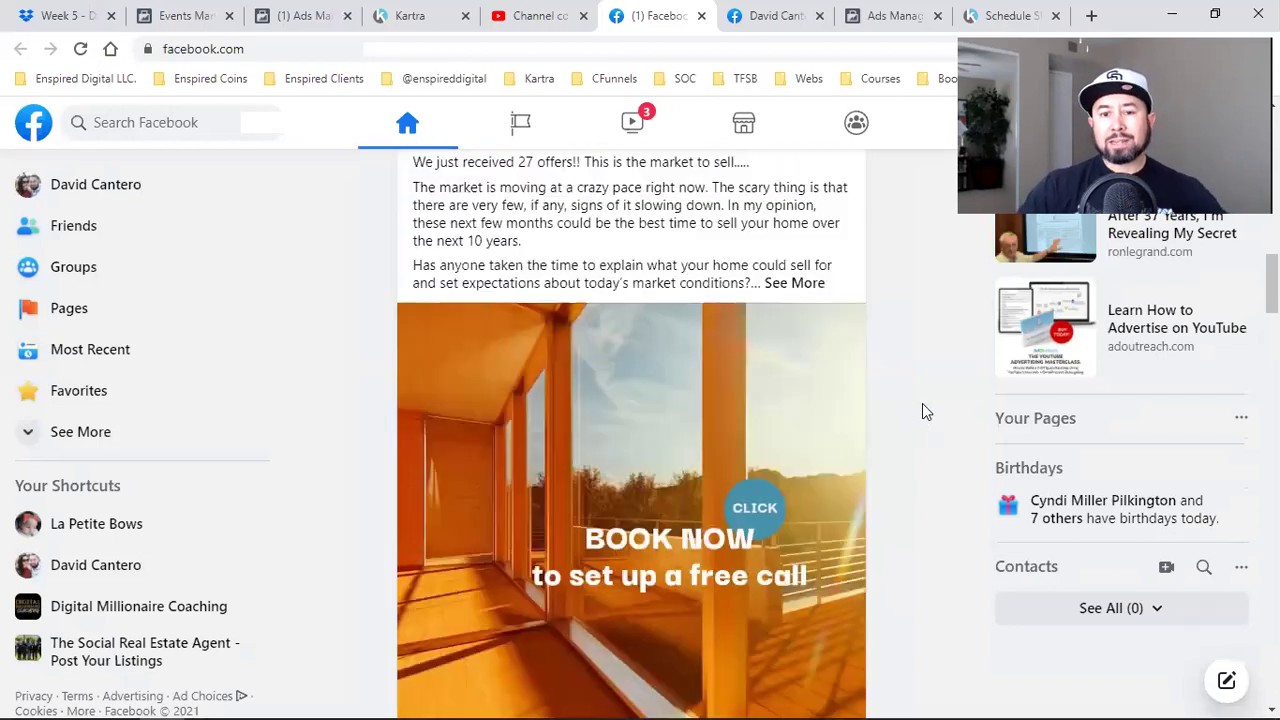
Step: Return to the Kartra thank-you page and review it from the headline down to the scheduling call to action and realty logo
left_click(990, 14)
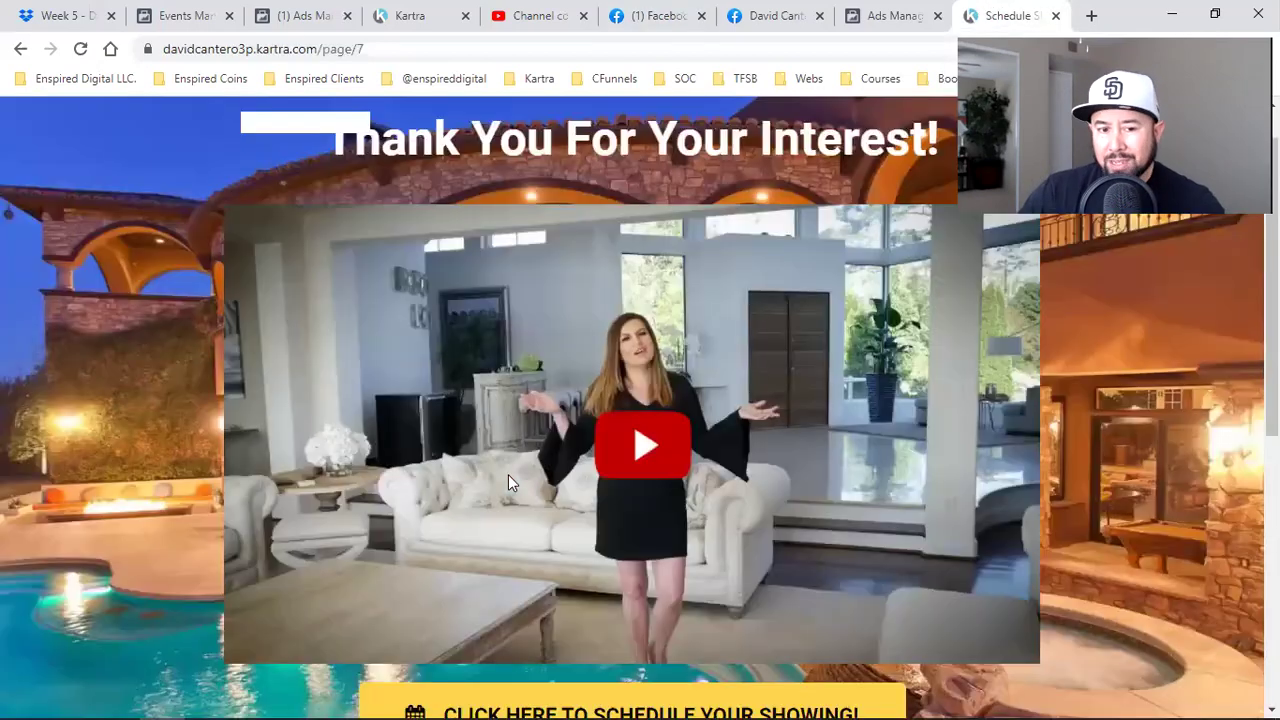
scroll(558, 392, "up", 1)
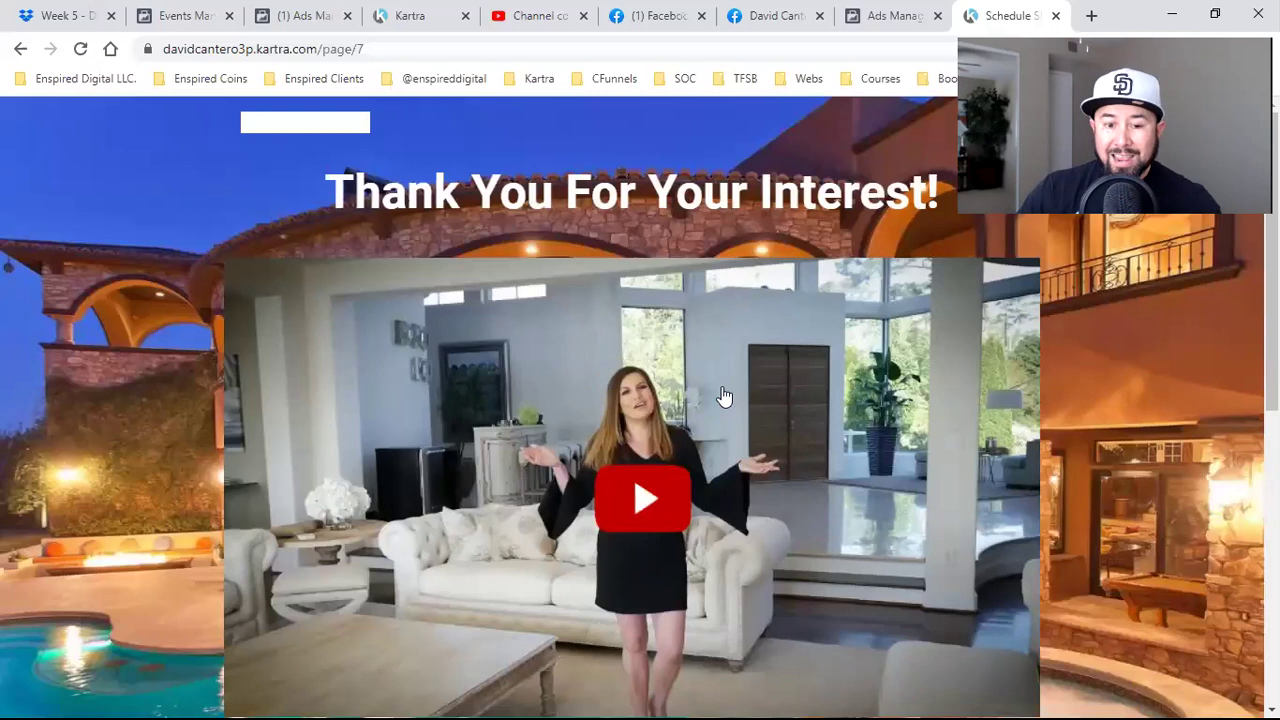
scroll(674, 414, "down", 5)
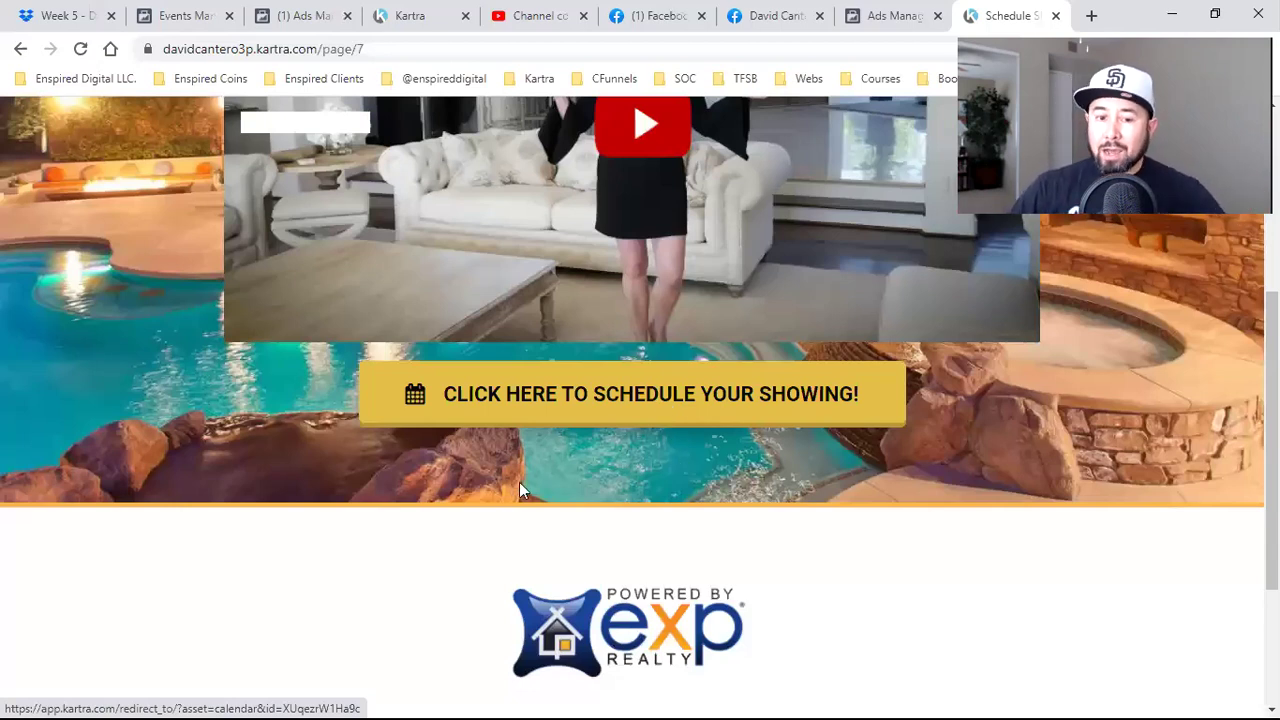
scroll(575, 487, "up", 4)
Step: Switch back to the Facebook feed and bring the sponsored Team Macias ad into view again
key("ctrl+6")
scroll(575, 485, "up", 3)
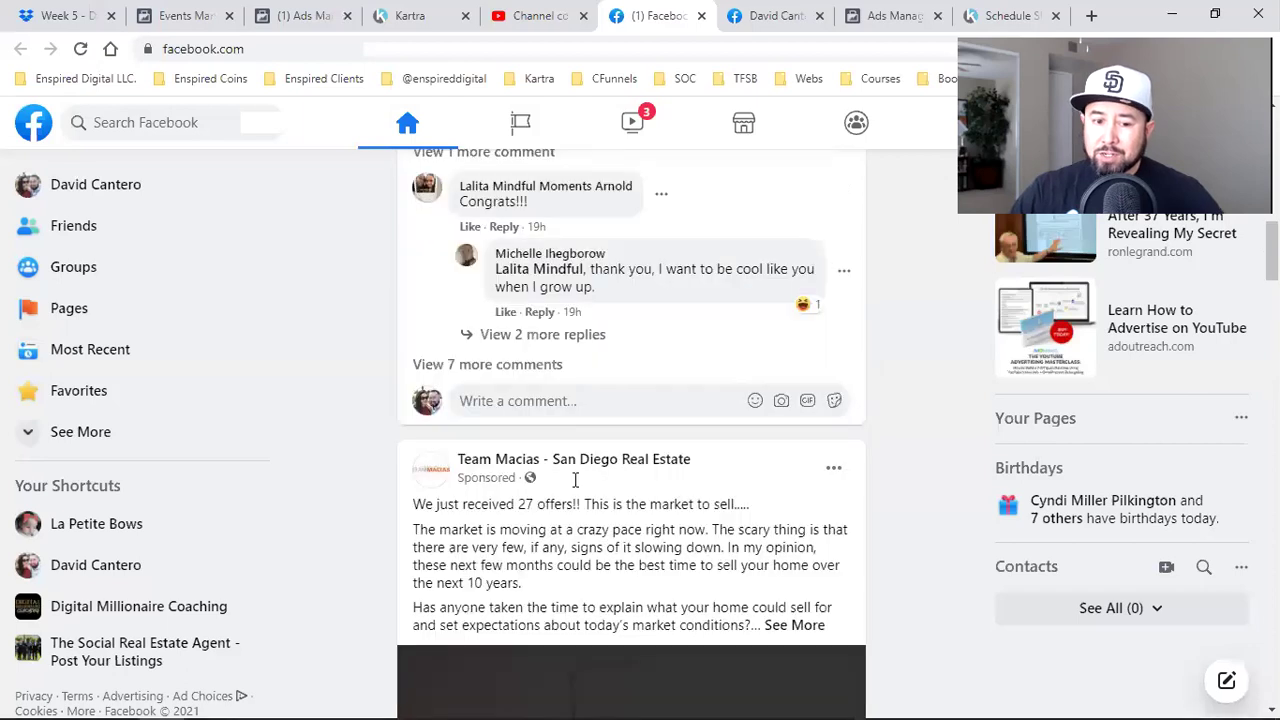
scroll(575, 481, "down", 3)
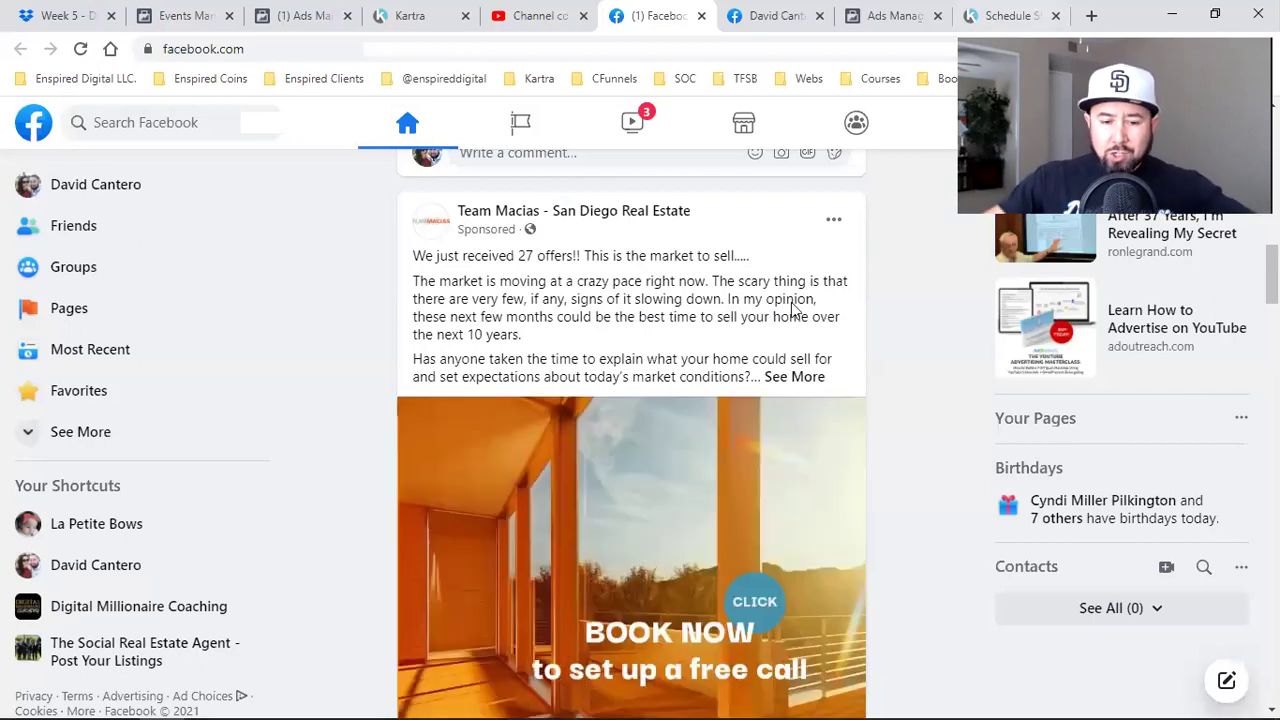
Step: Compare the Kartra thank-you page, down to its showing scheduler, with the success message shown after submitting the Facebook lead form
key("ctrl+9")
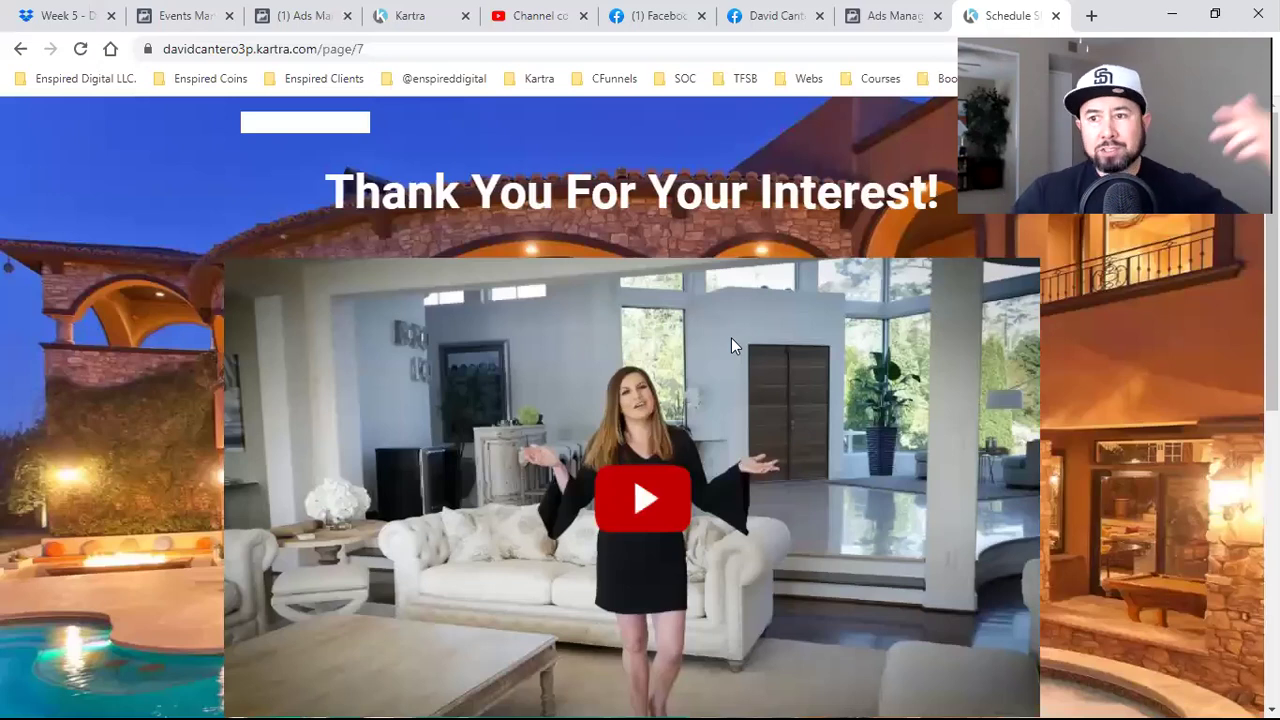
scroll(731, 338, "down", 2)
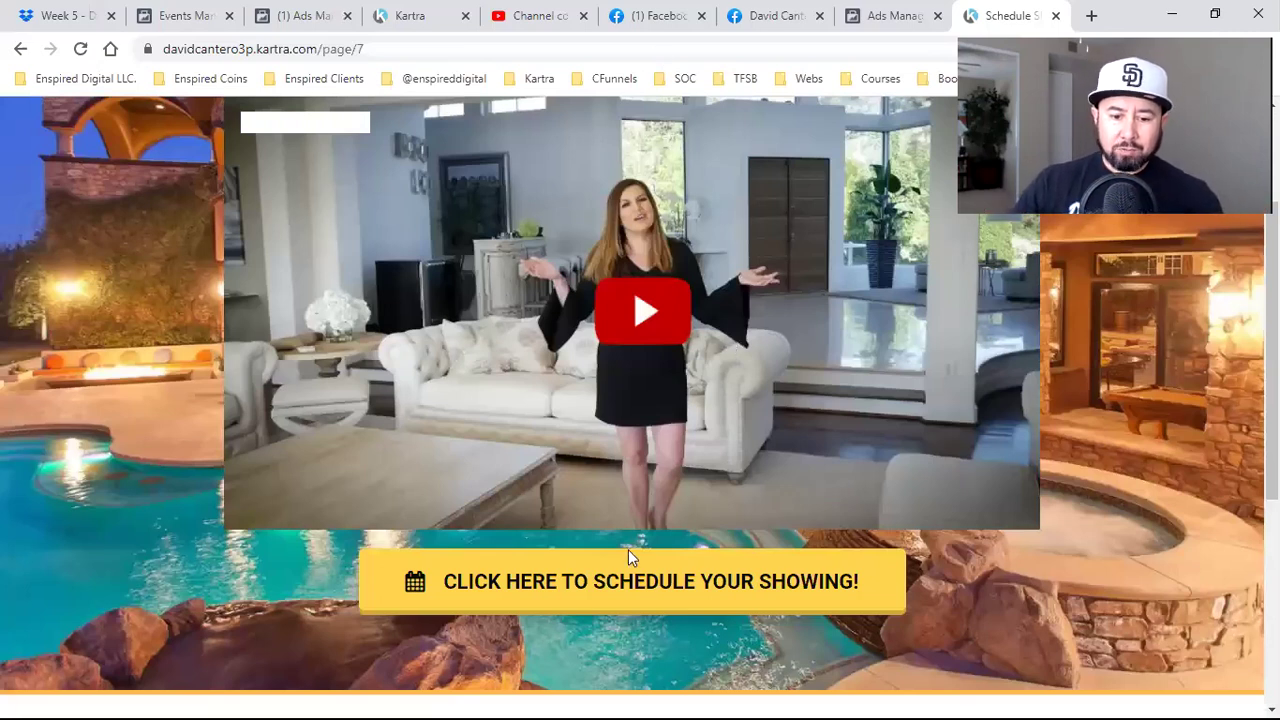
key("ctrl+6")
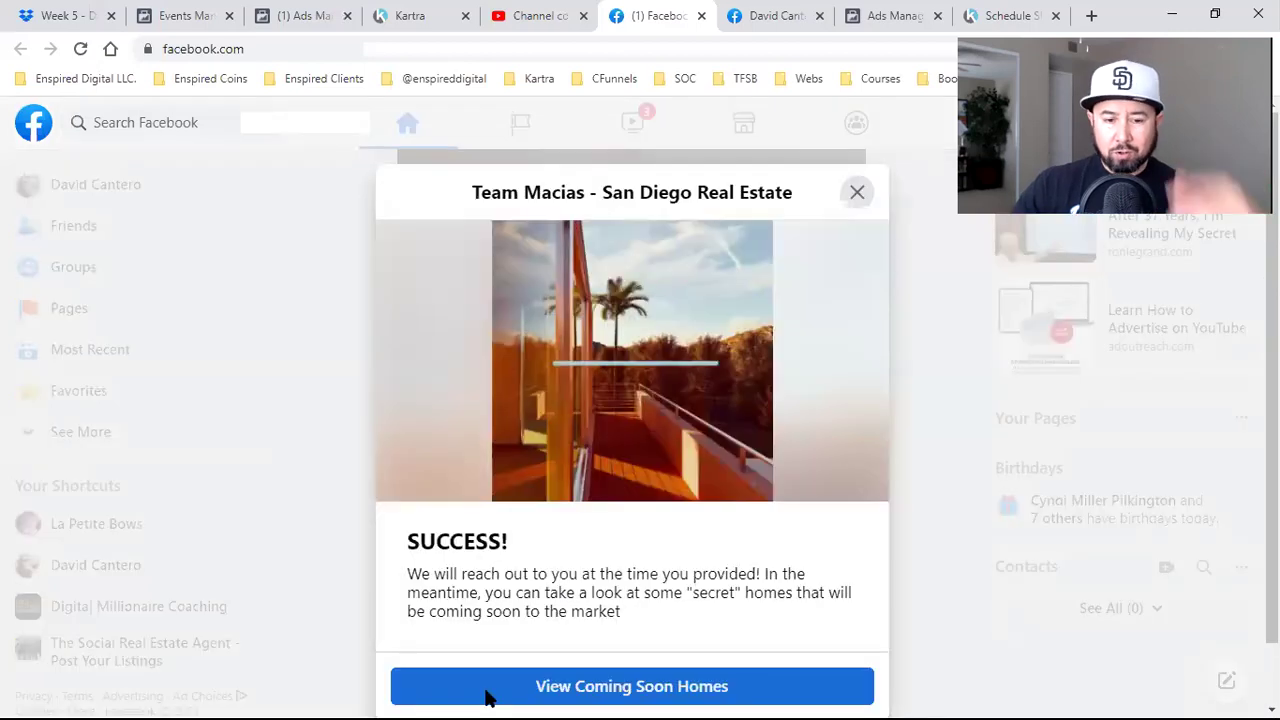
Step: Open the coming soon homes page from the success message and review its property price ranges down to the agent's introduction video
left_click(490, 688)
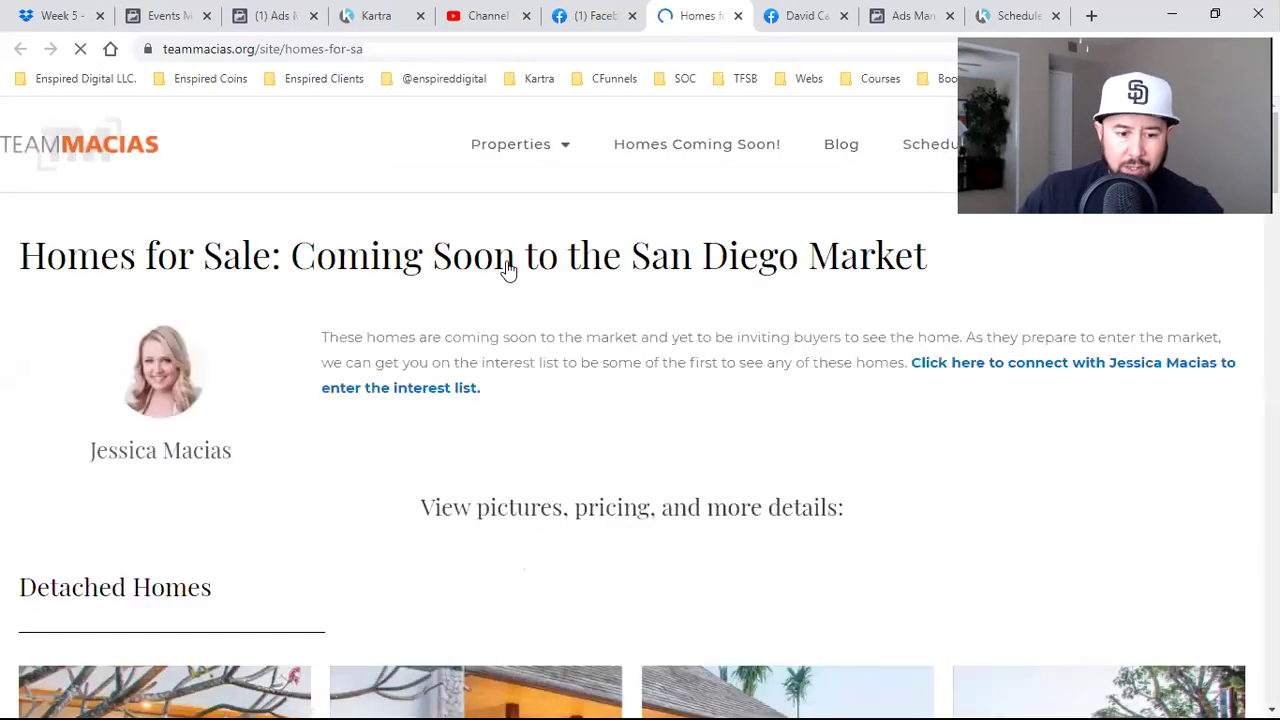
scroll(508, 270, "down", 5)
scroll(480, 313, "down", 8)
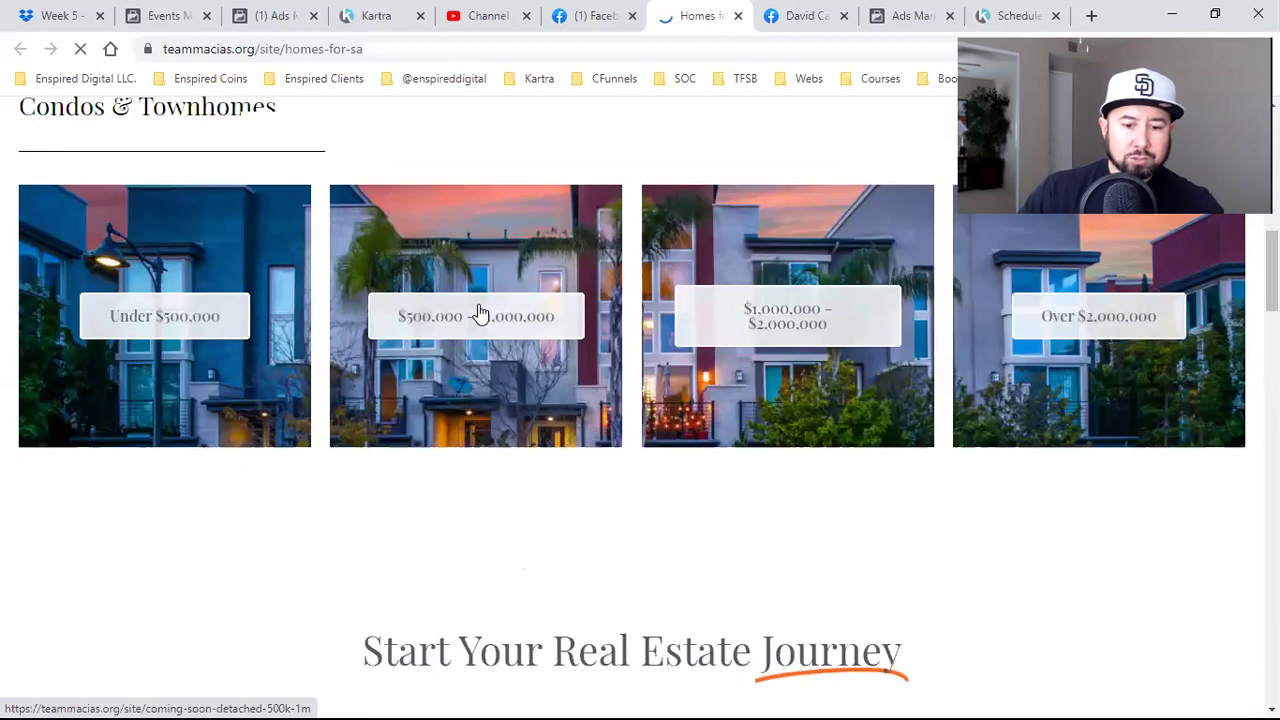
scroll(480, 313, "down", 2)
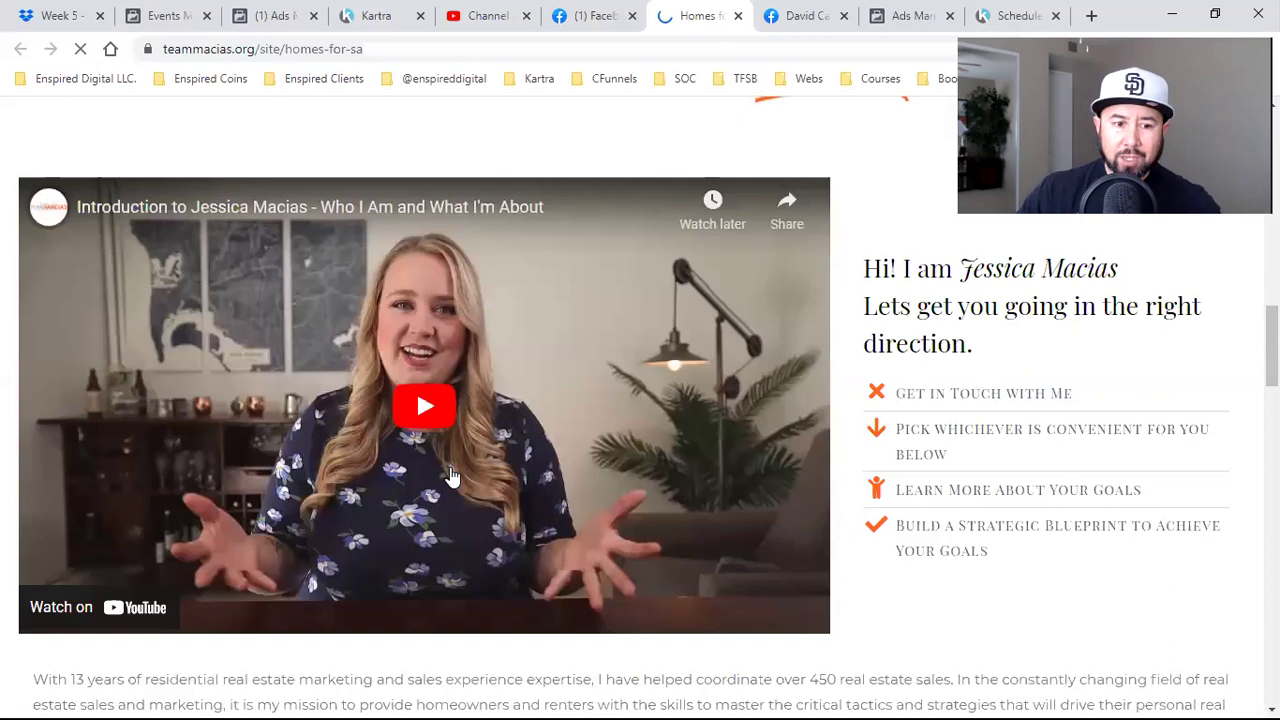
Step: Open the agent's introduction video on YouTube, follow the suggested video "How I Retired at 30 Years Old", and close the homes page
left_click(238, 208)
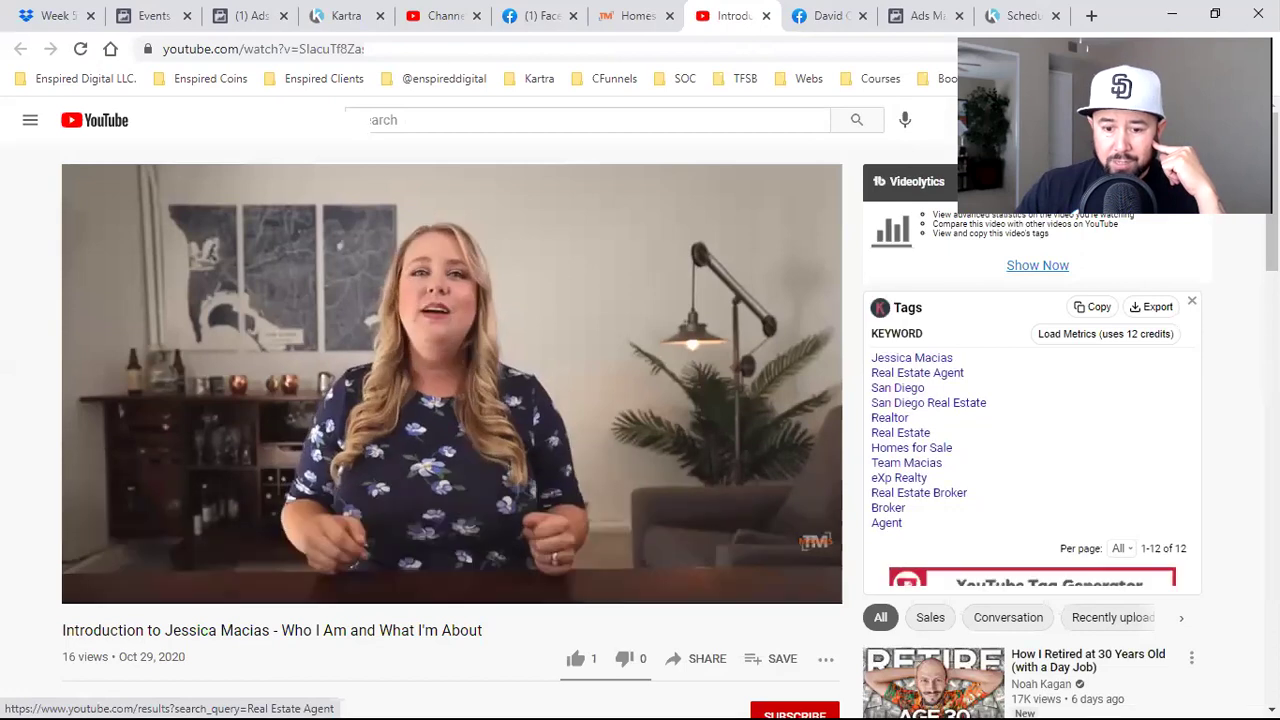
scroll(900, 447, "down", 3)
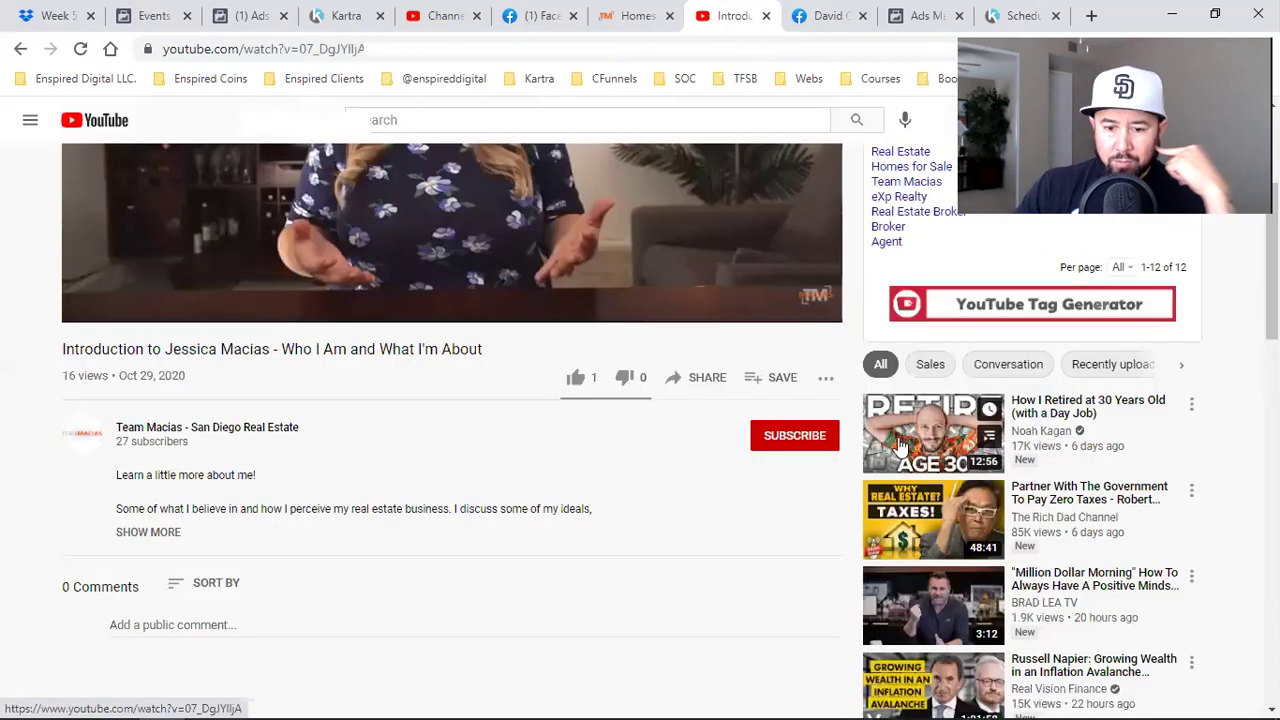
left_click(900, 447)
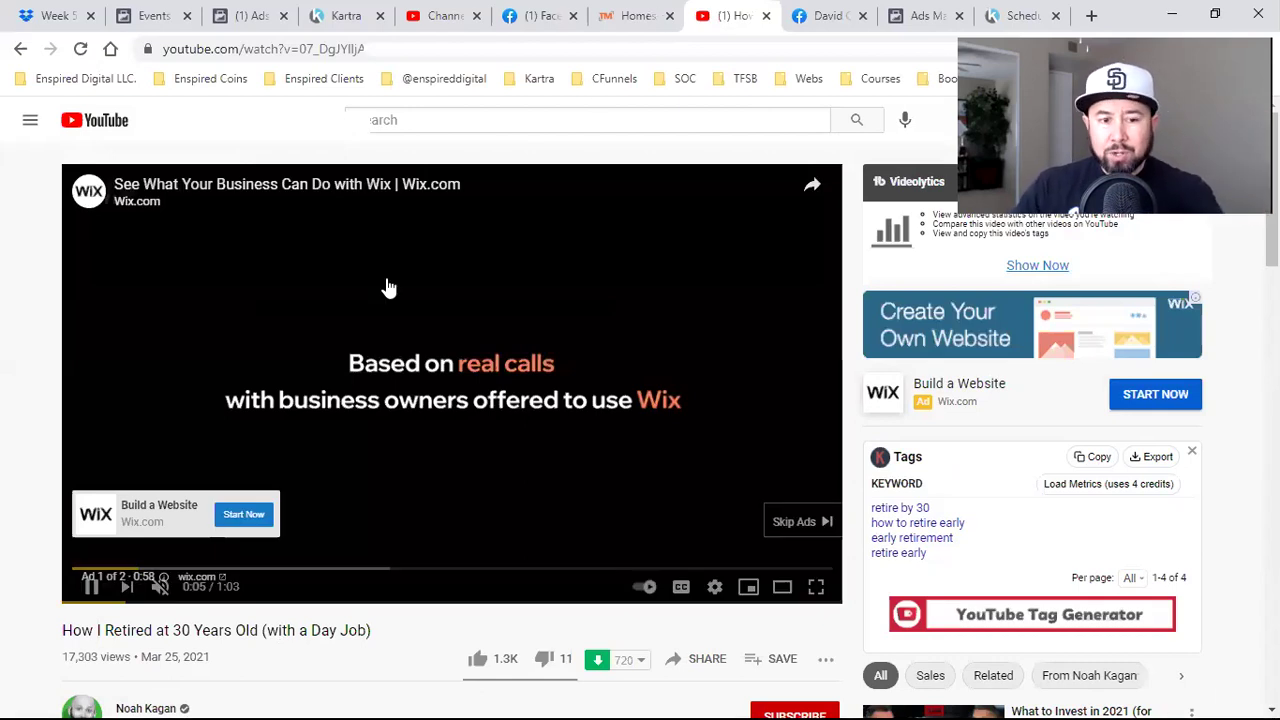
key("ctrl+shift+Tab")
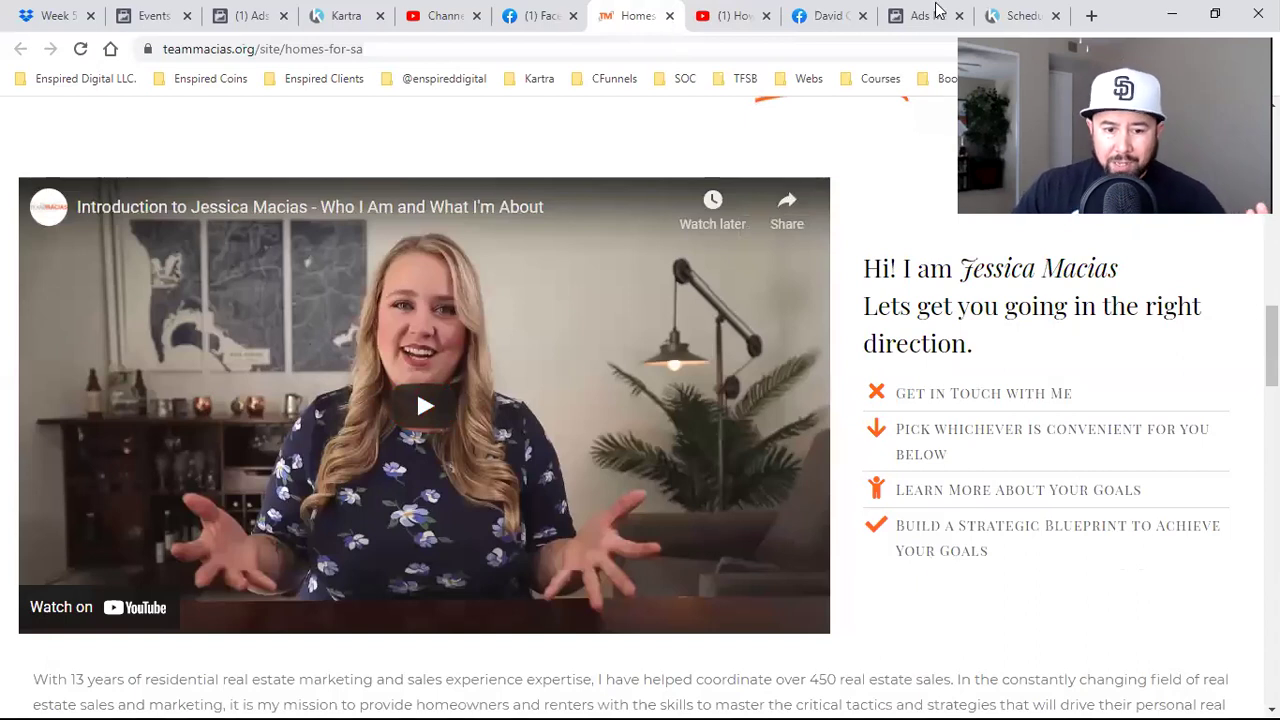
key("ctrl+w")
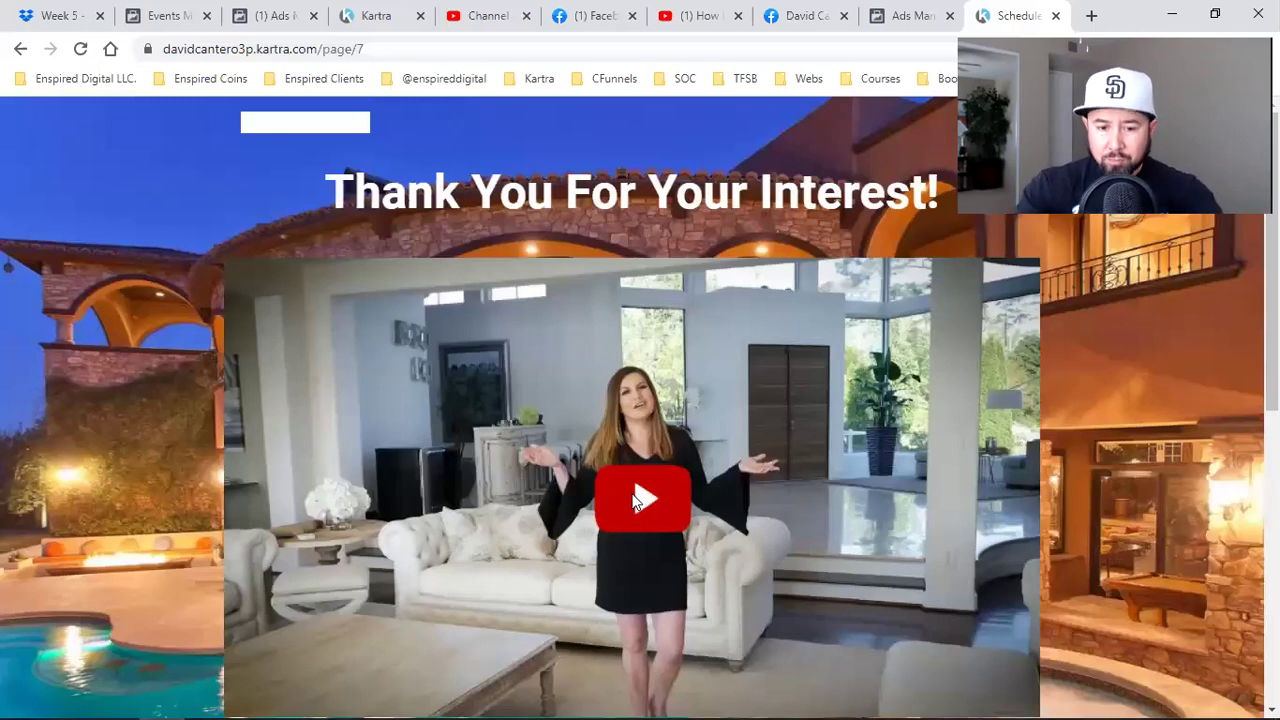
Step: Review the thank-you page's video and its call to action for scheduling a showing, finishing back at the headline
scroll(632, 502, "down", 1)
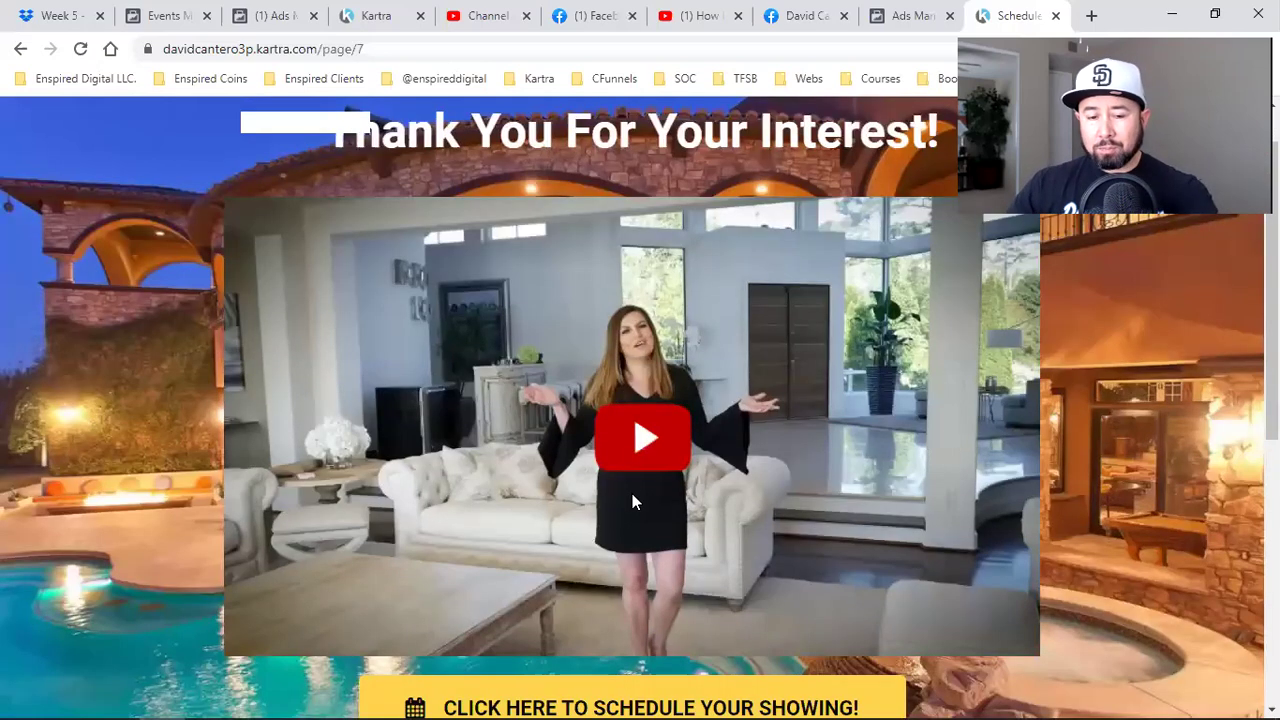
scroll(632, 502, "down", 2)
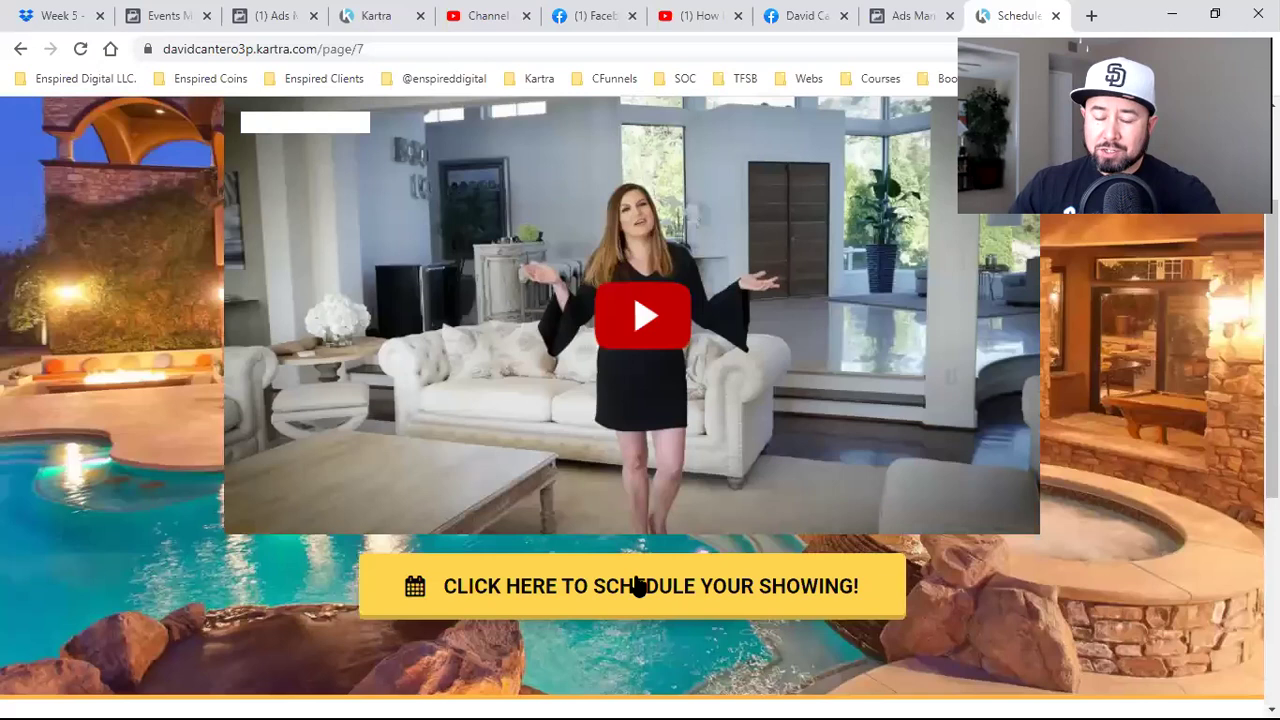
scroll(638, 588, "down", 1)
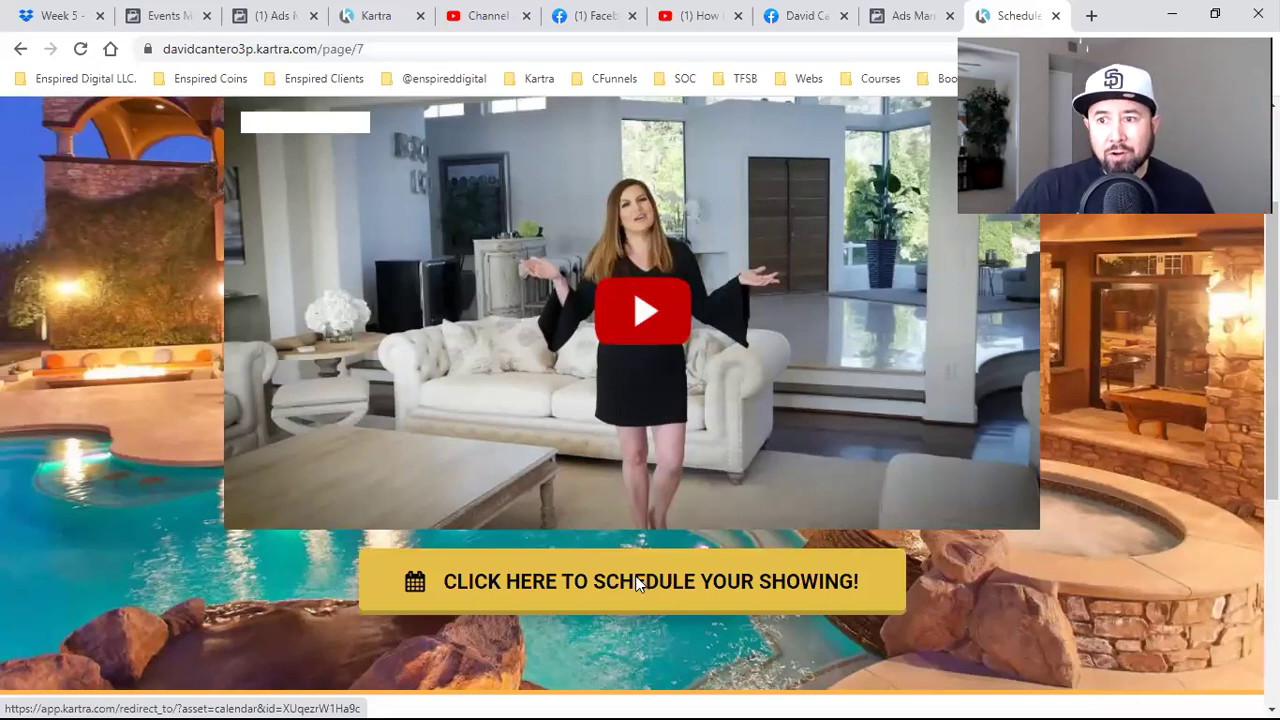
scroll(637, 588, "up", 2)
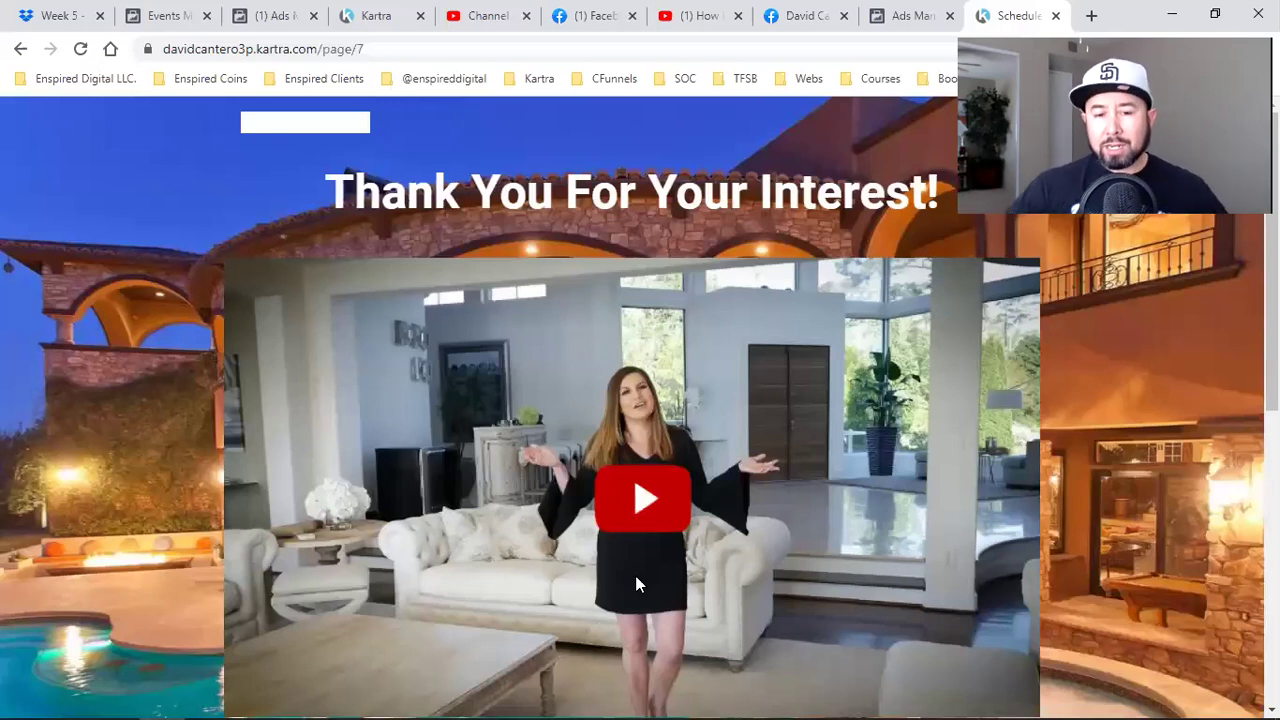
Step: Review the Lead generation campaign objective in Ads Manager and the Facebook page's Leads Setup instructions for connecting a CRM
left_click(903, 8)
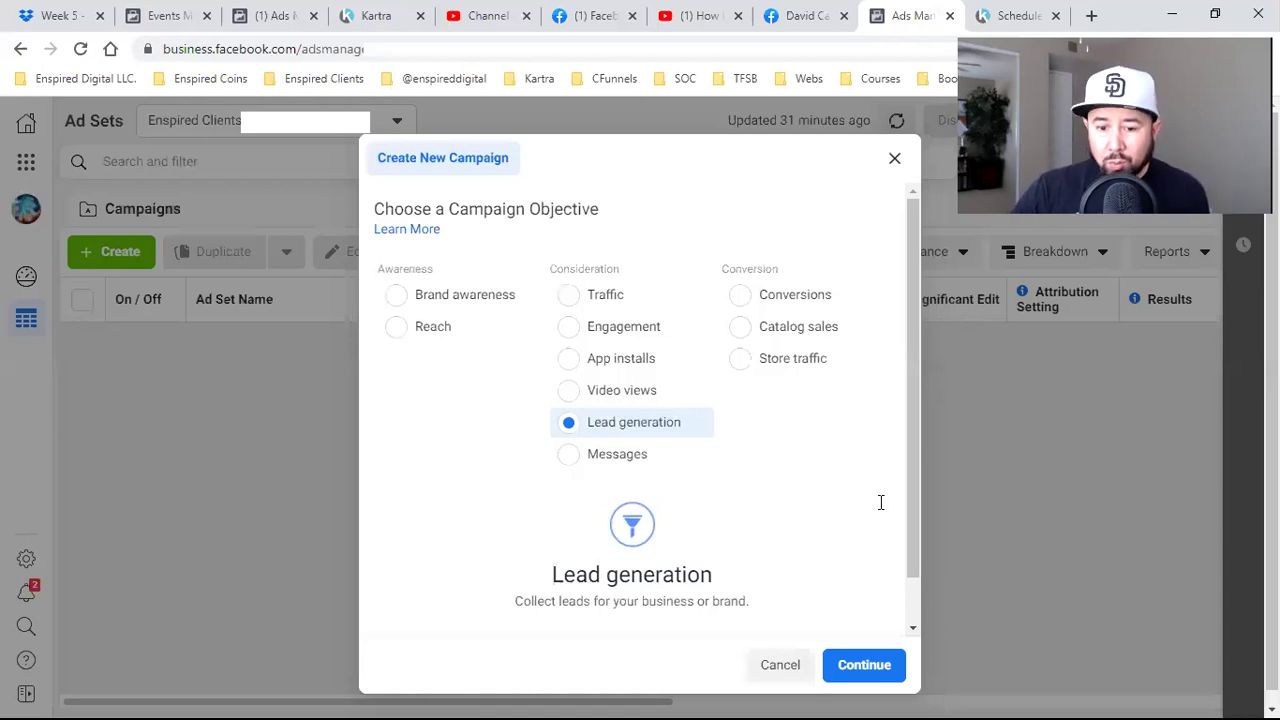
key("ctrl+shift+Tab")
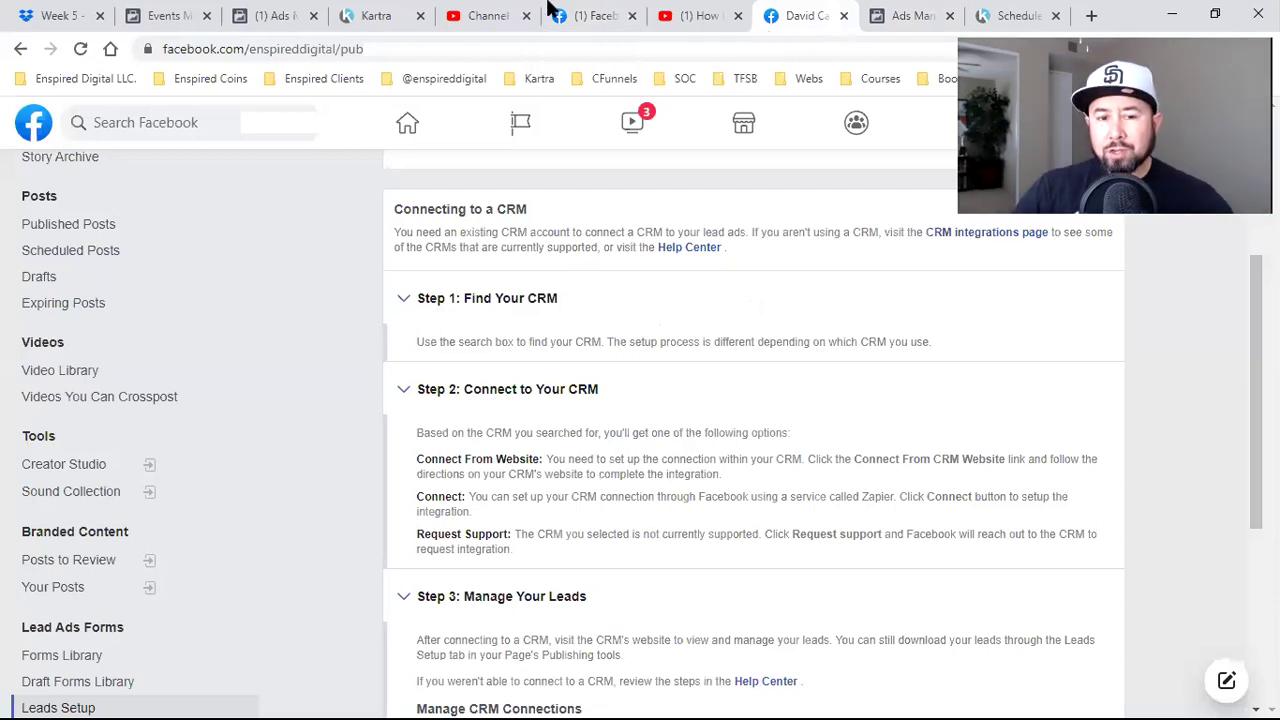
Step: Dismiss the Team Macias success message, look over the sponsored video ad, and reopen its lead form through Book Now
left_click(384, 28)
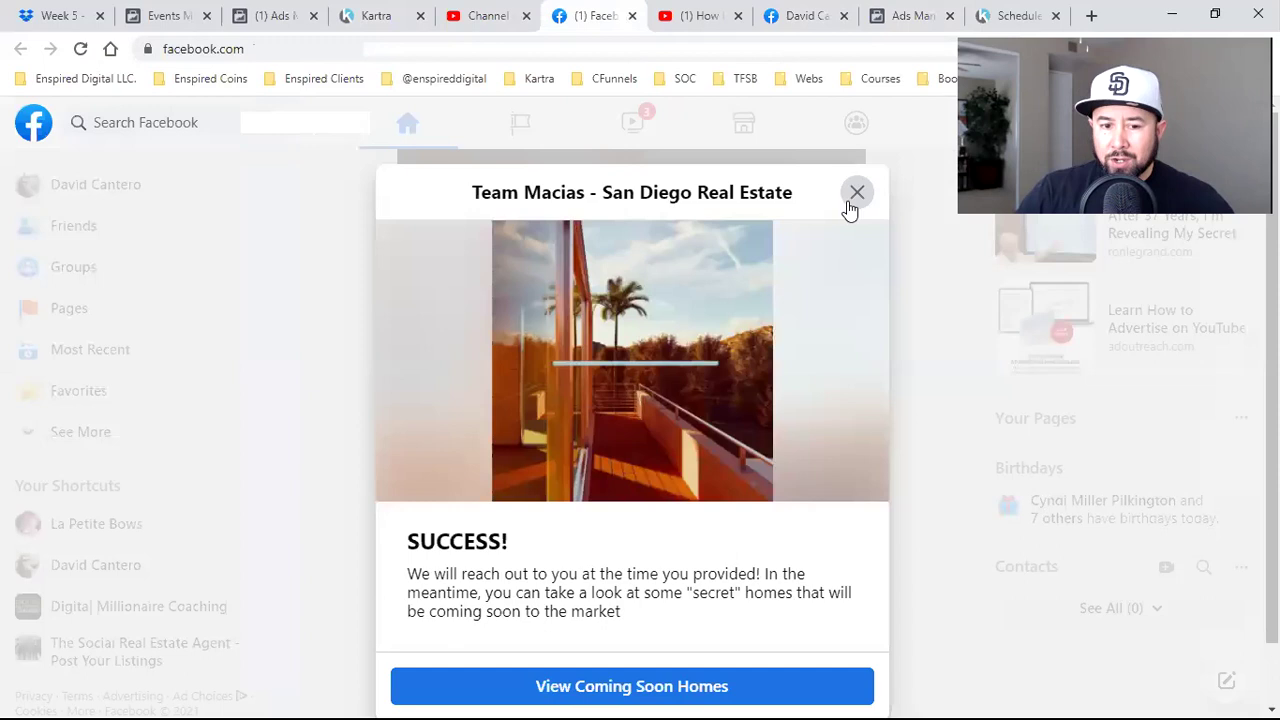
left_click(849, 194)
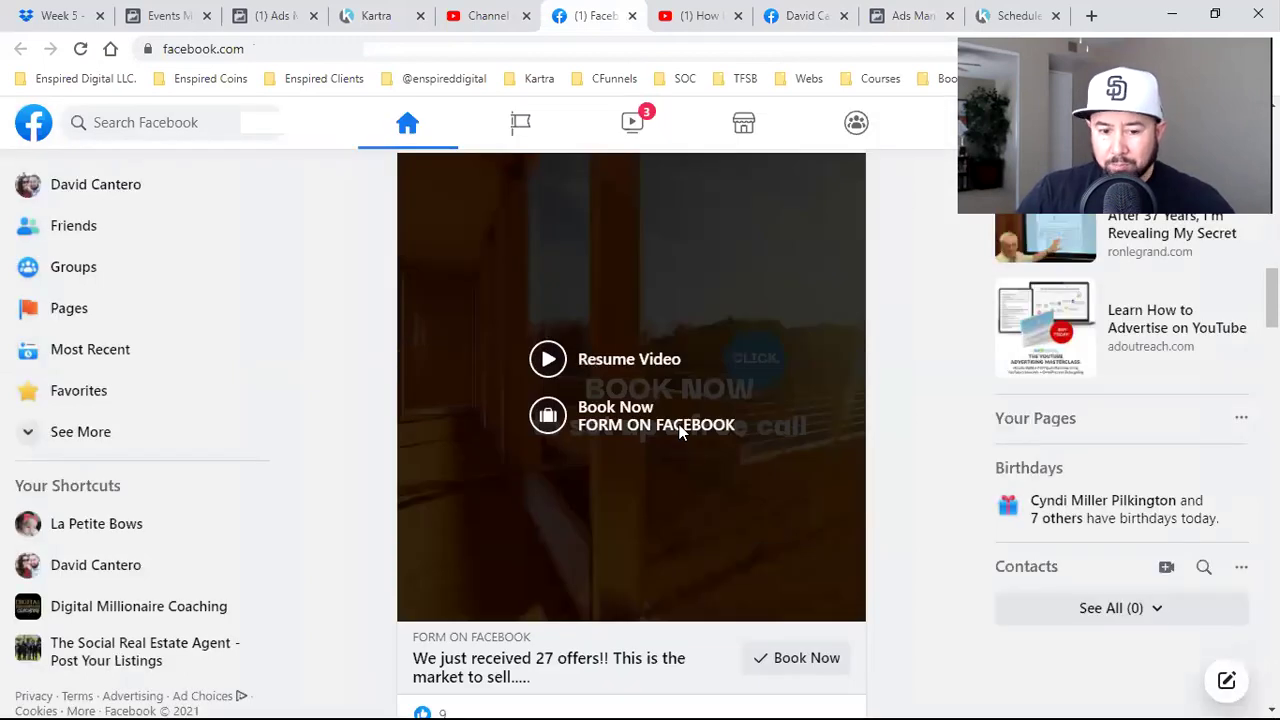
scroll(771, 608, "up", 3)
left_click(796, 632)
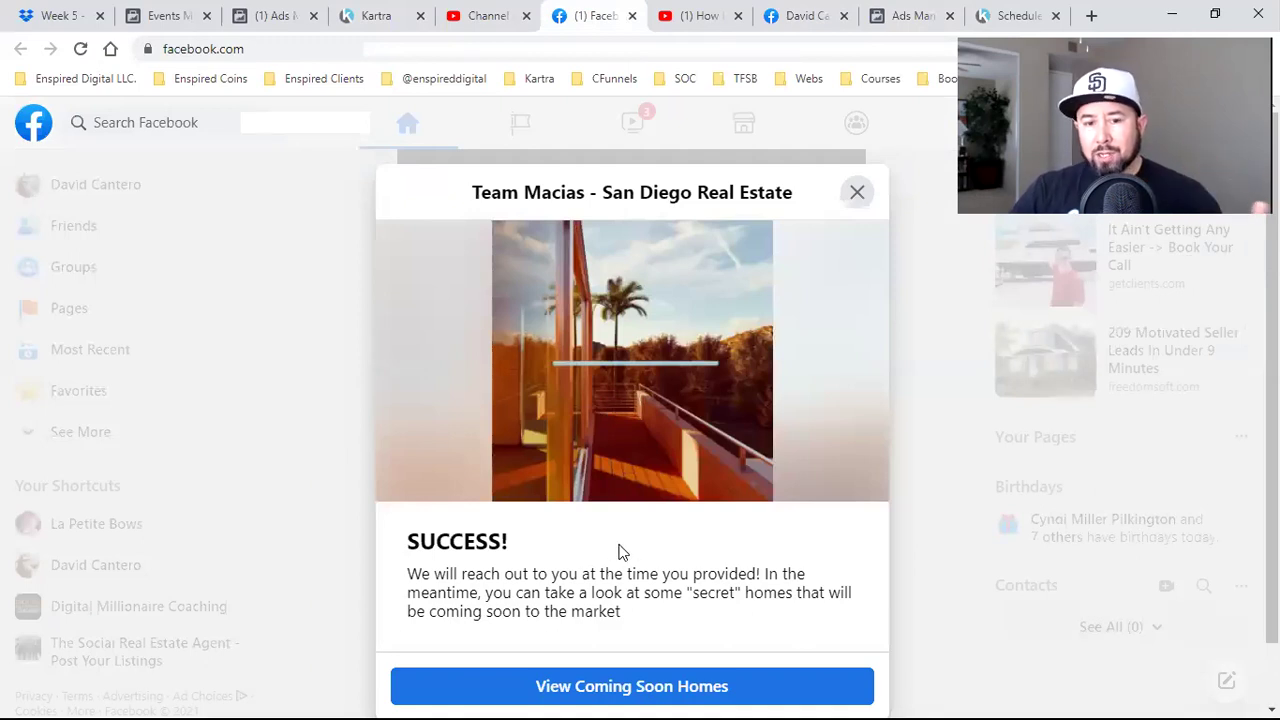
Step: Browse the Kartra funnel pages down to the seller guide and buyers list pages, and return to the lead form's success message
left_click(378, 15)
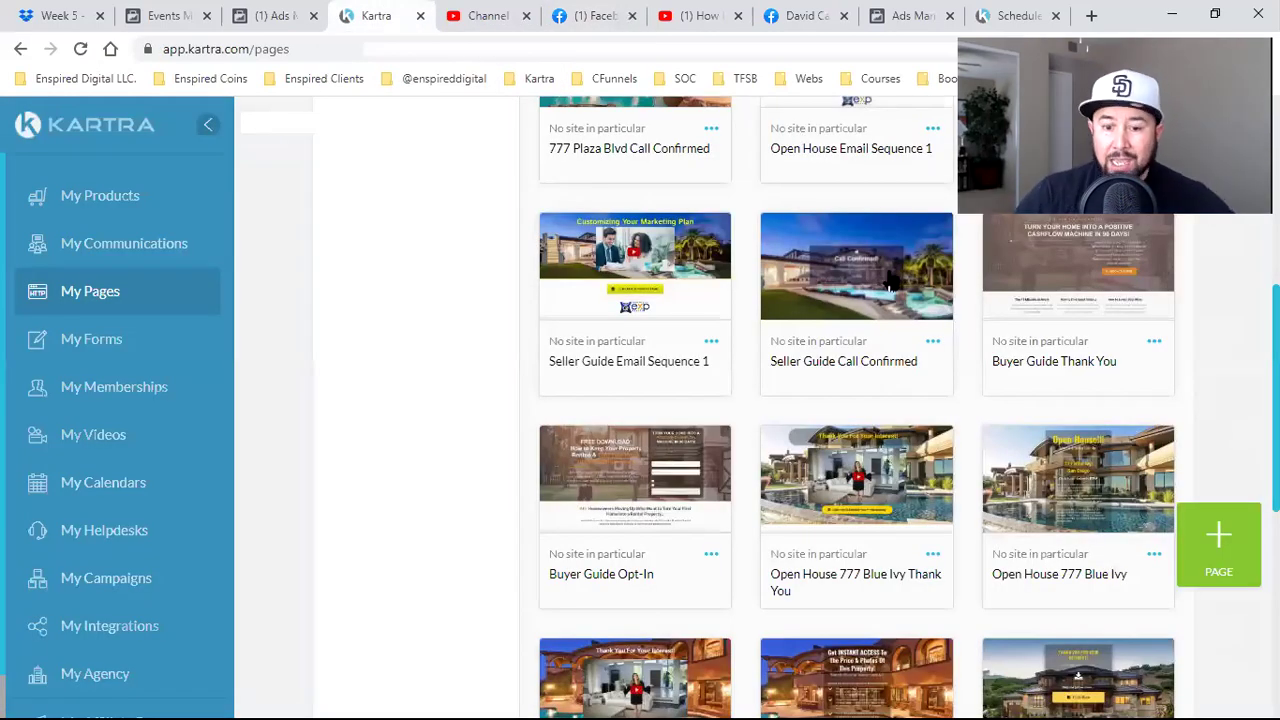
scroll(885, 289, "down", 3)
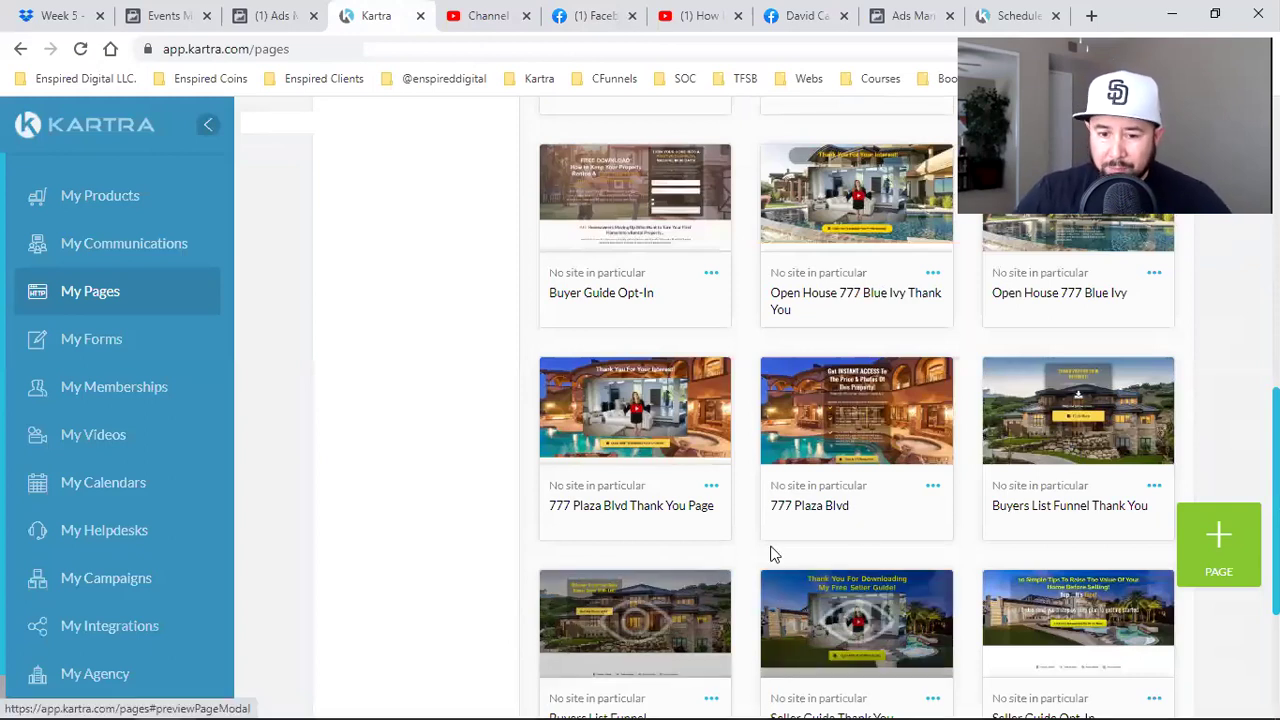
scroll(805, 522, "down", 3)
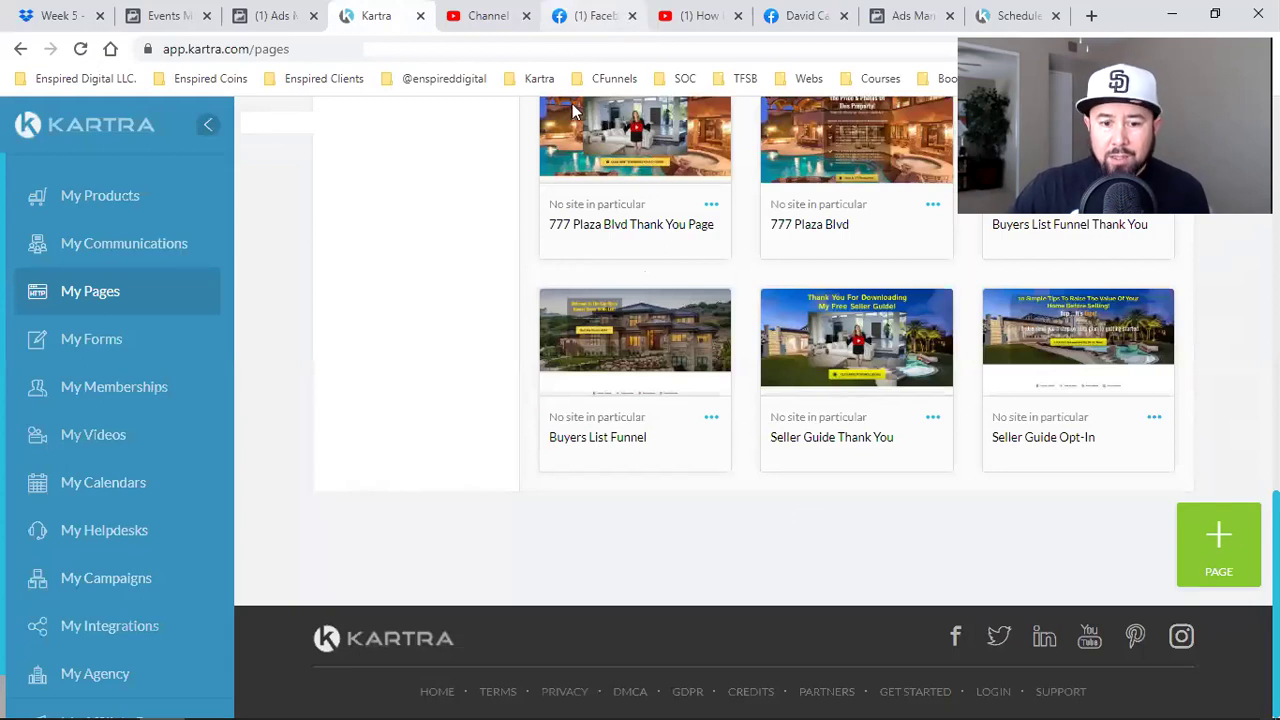
key("ctrl+6")
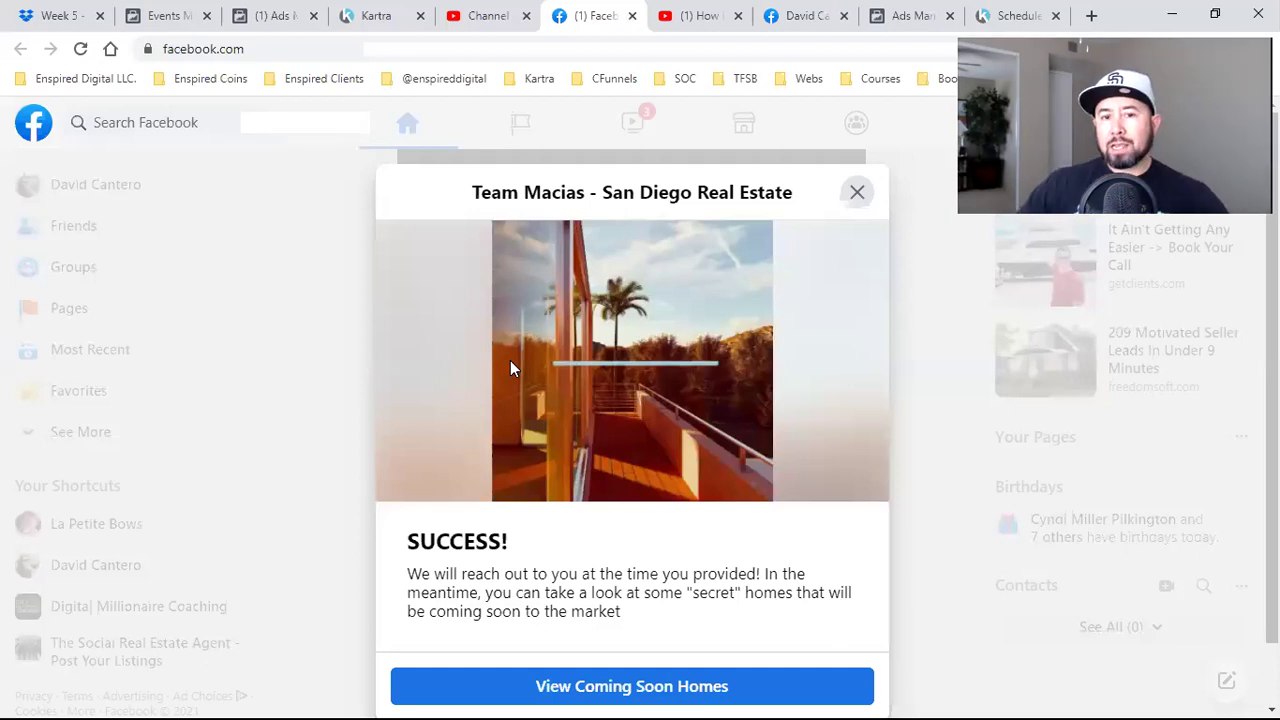
Step: Preview the Buyers List Email Sequence 1 page from the start of the Kartra pages list
left_click(352, 12)
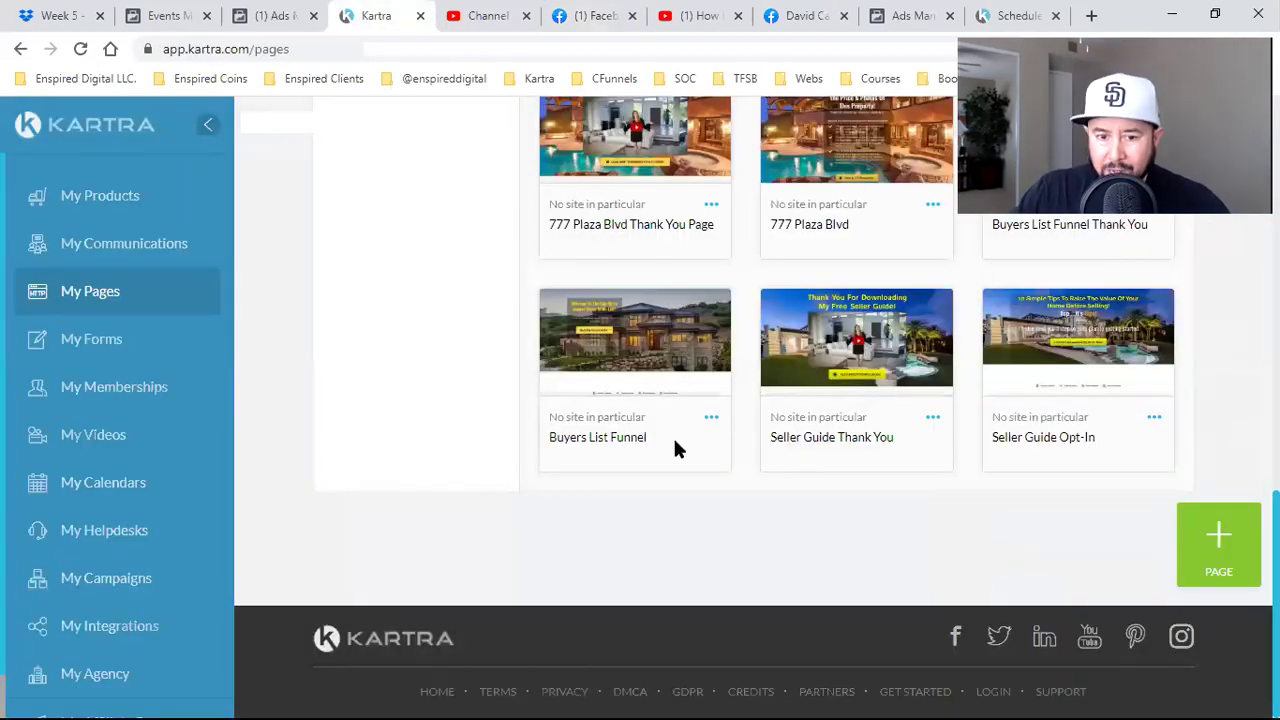
scroll(673, 449, "up", 10)
scroll(750, 270, "up", 3)
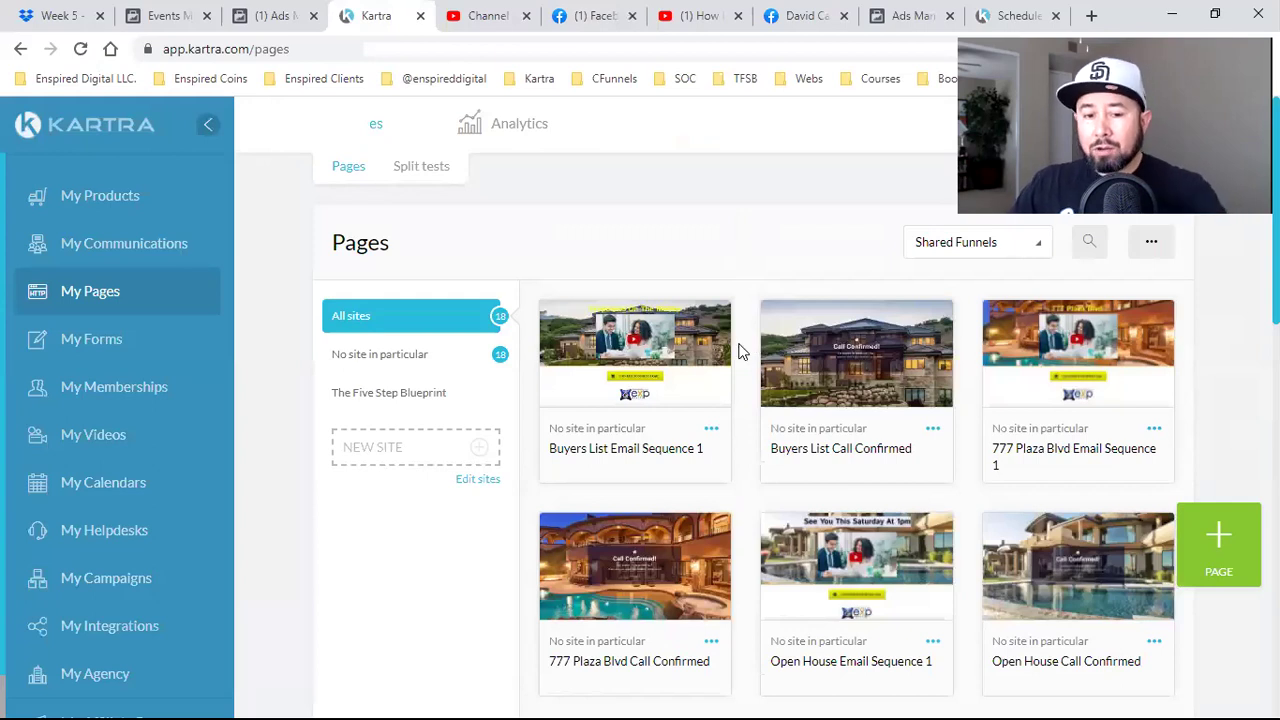
left_click(612, 352)
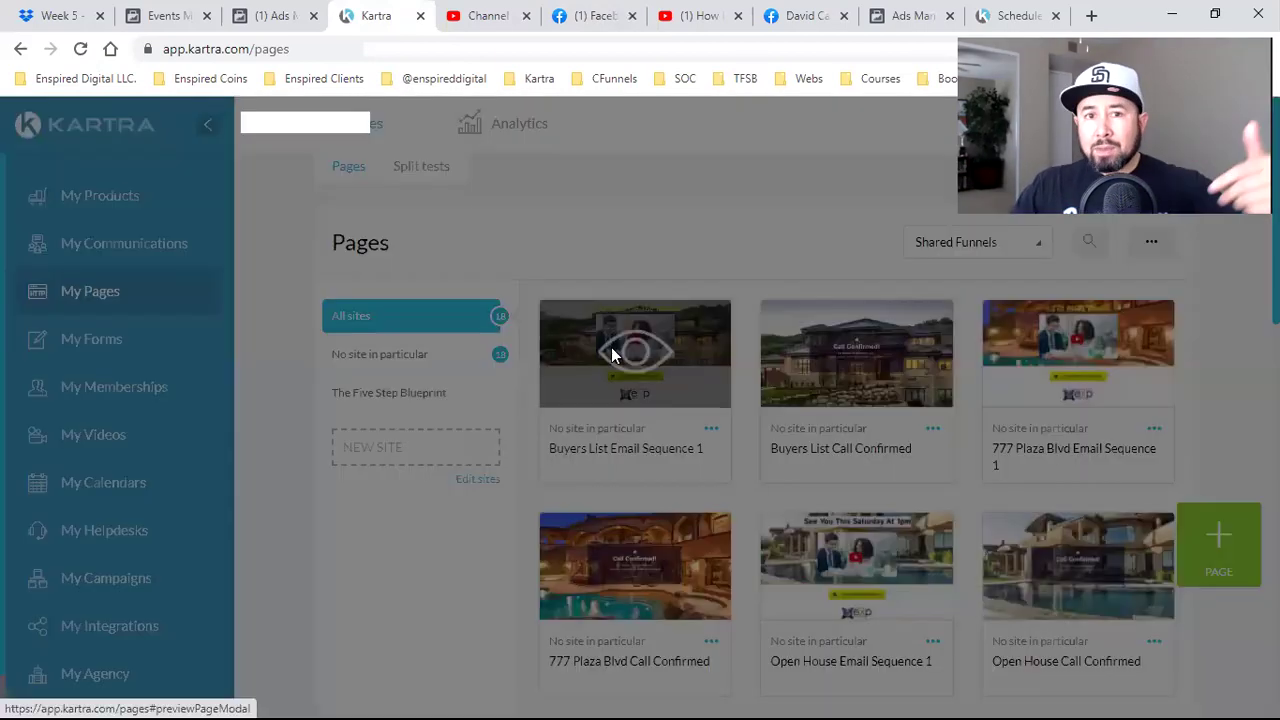
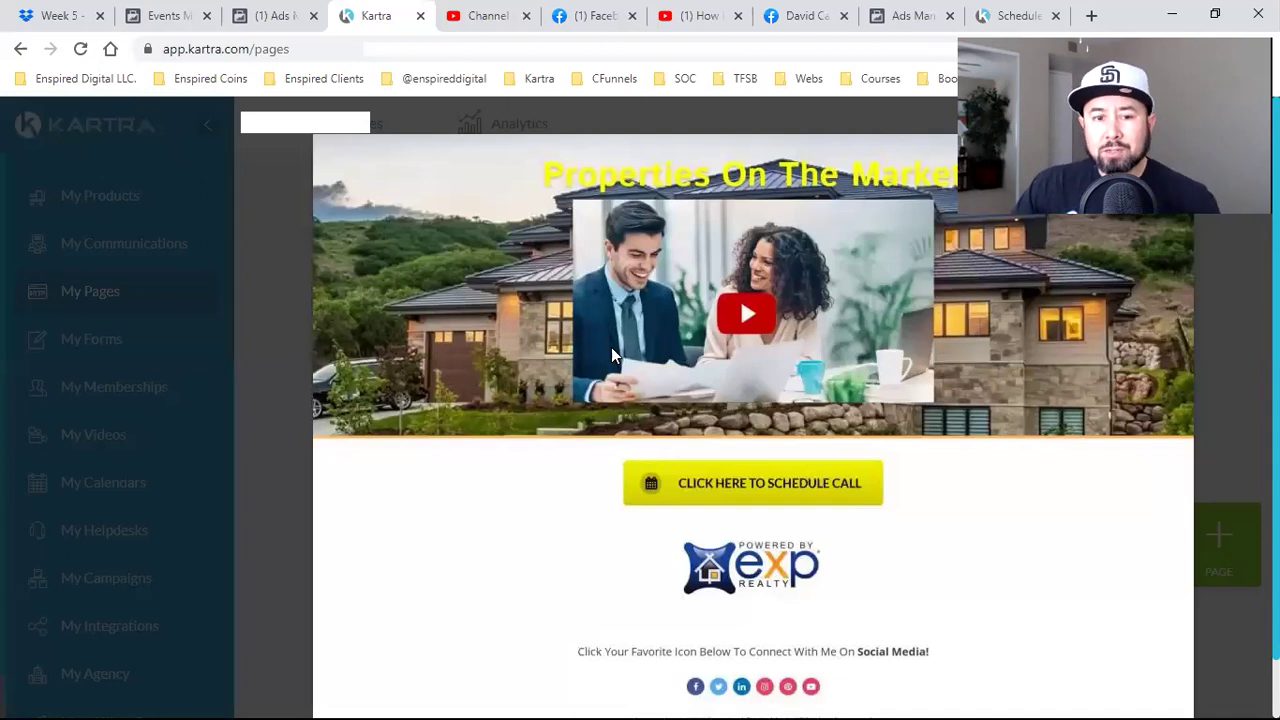
Step: Return to the Team Macias lead form ad on Facebook and open its coming soon homes page to review the detached homes and condos
left_click(583, 10)
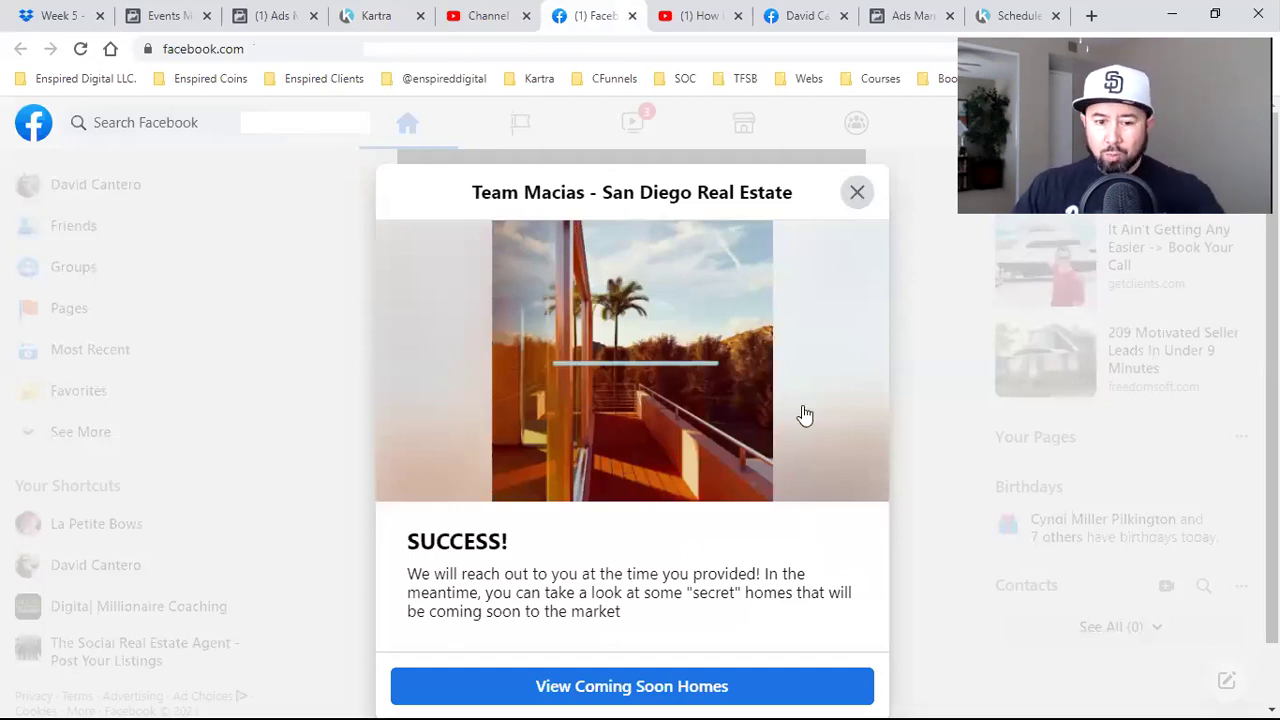
left_click(900, 369)
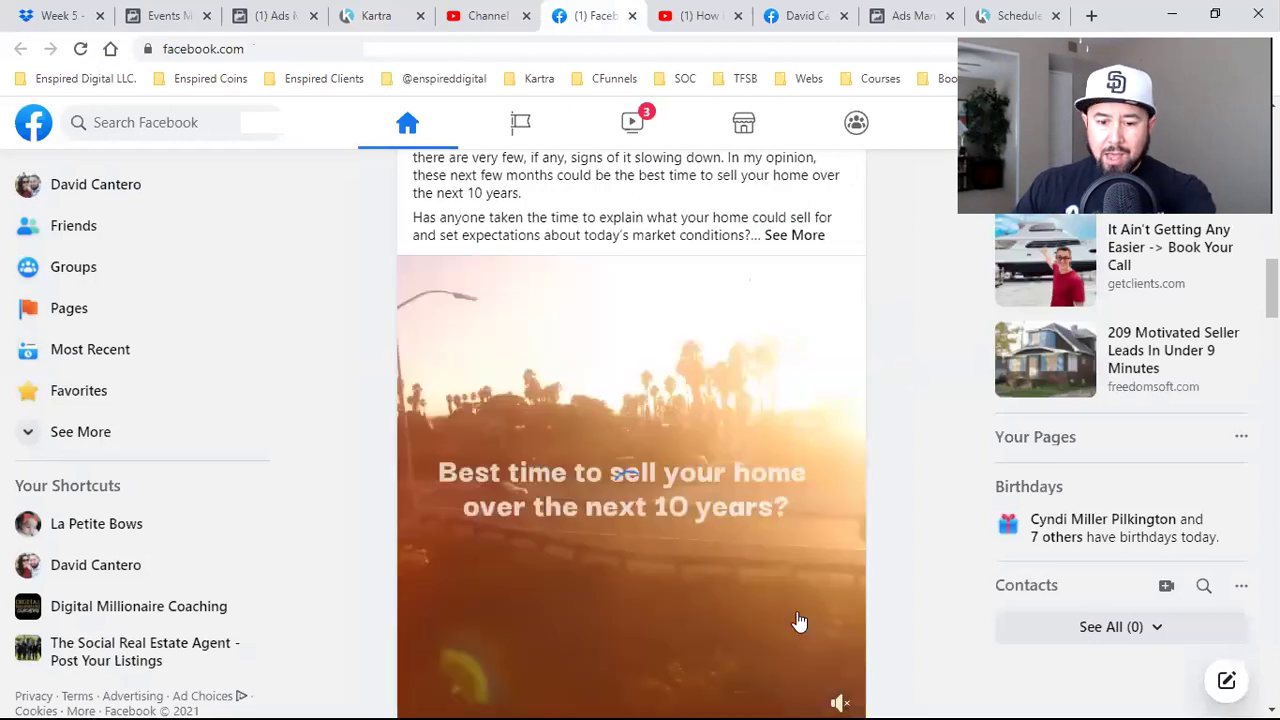
scroll(800, 622, "down", 1)
left_click(486, 700)
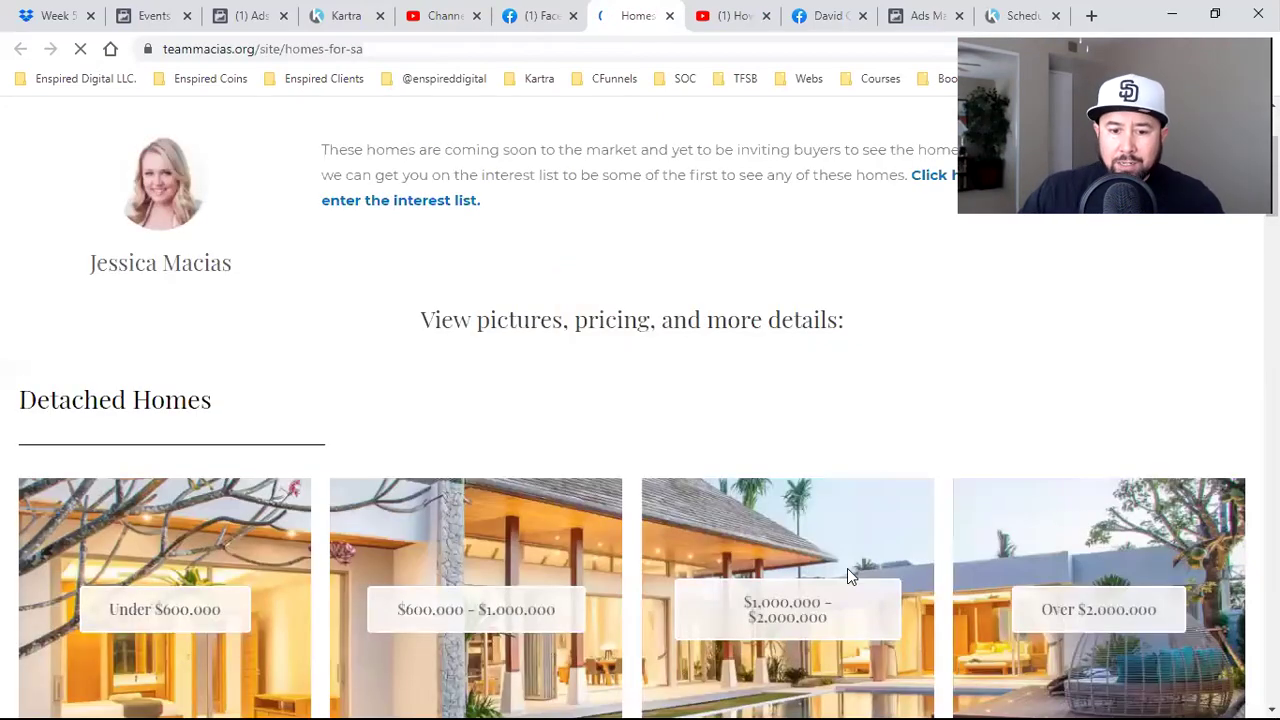
scroll(770, 366, "down", 3)
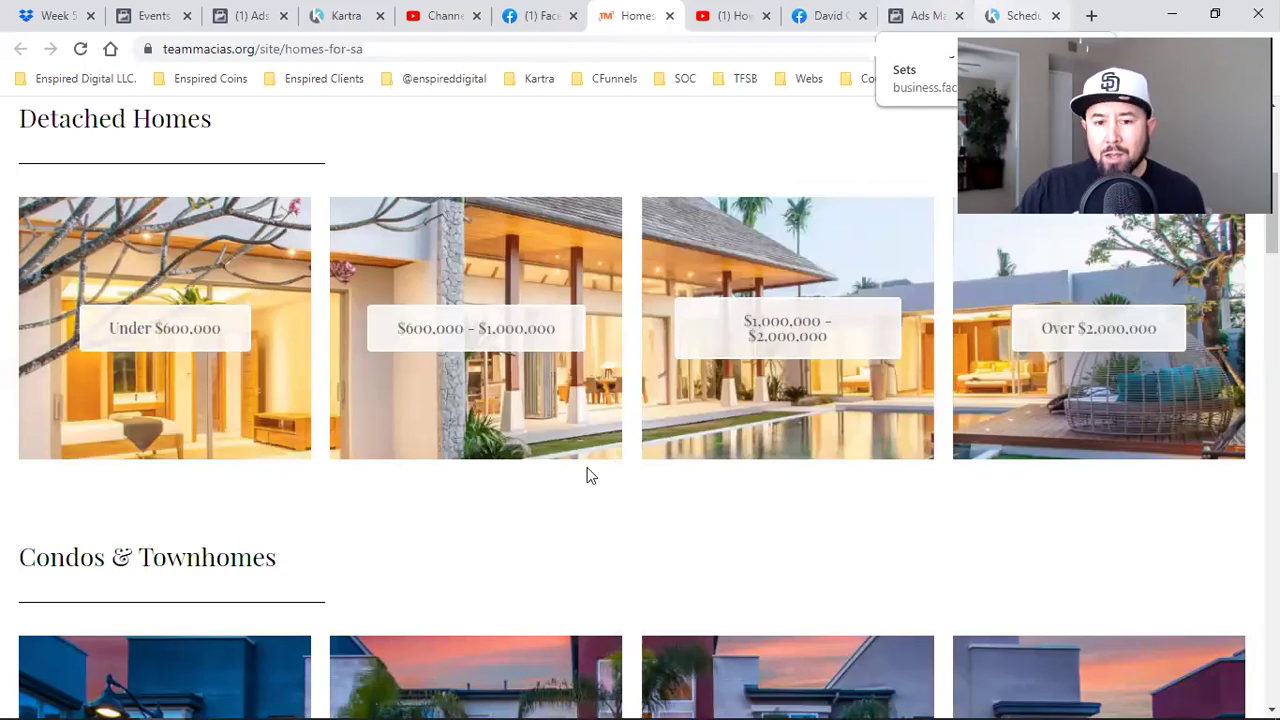
Step: Close the coming soon homes page and compare the Conversions campaign objective in Ads Manager with the Kartra thank-you page
key("ctrl+w")
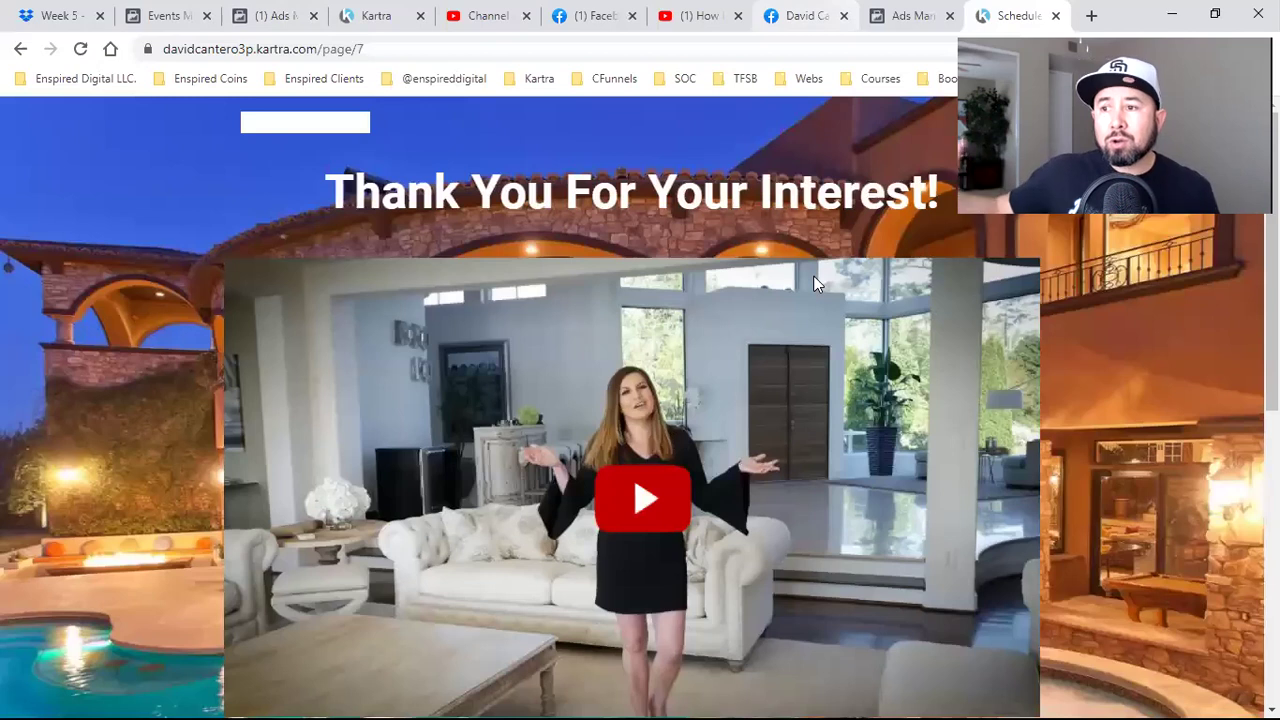
key("ctrl+shift+Tab")
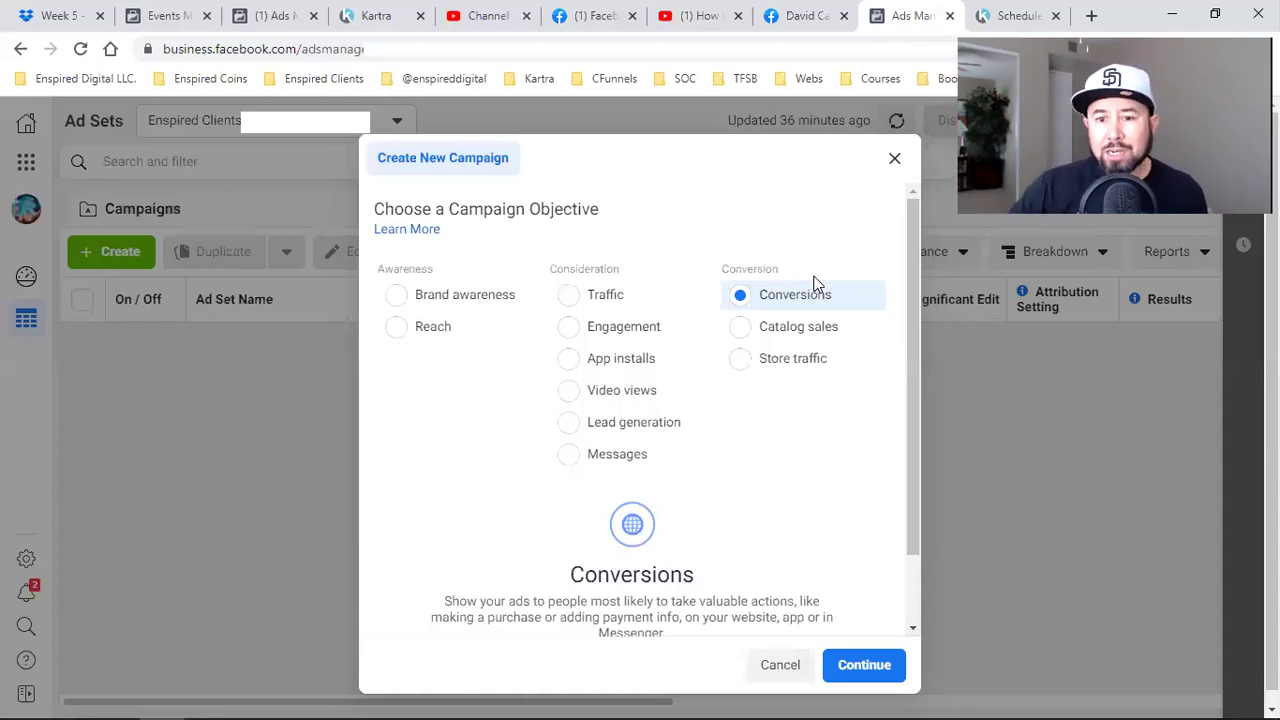
key("ctrl+Tab")
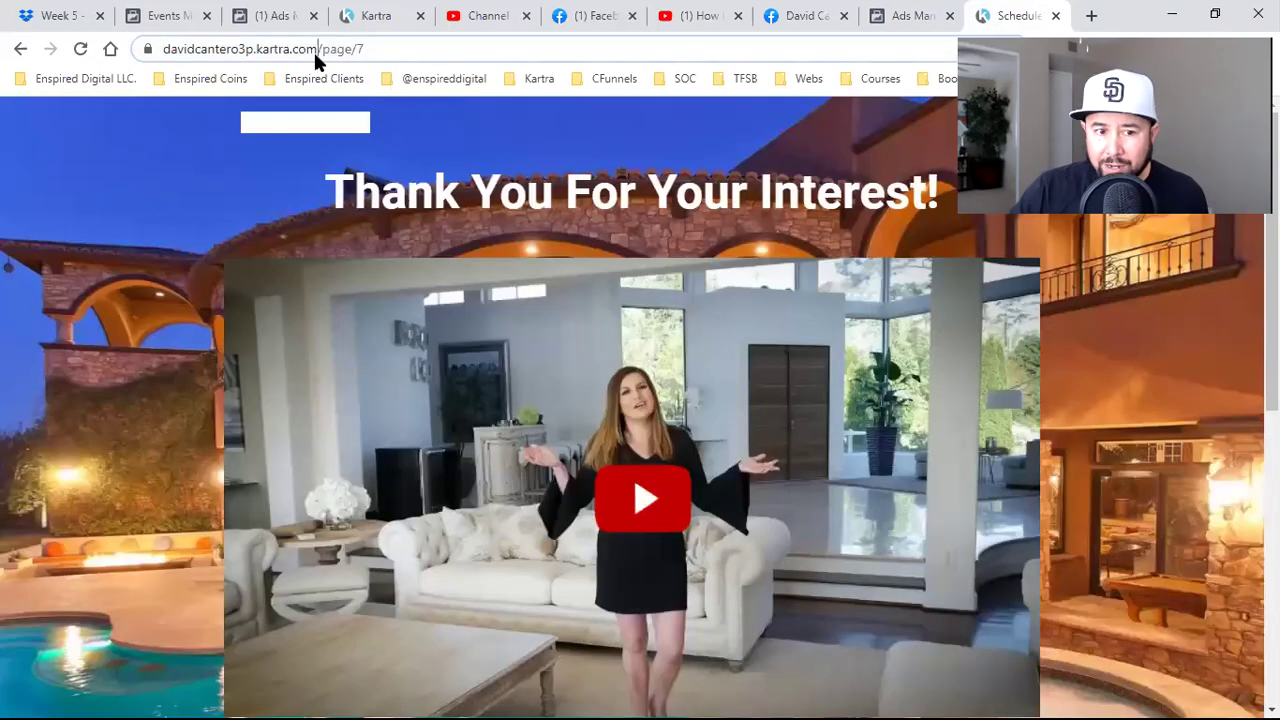
Step: Highlight the domain in the Kartra thank-you page's address and select Lead generation as the campaign objective in Ads Manager
double_click(314, 56)
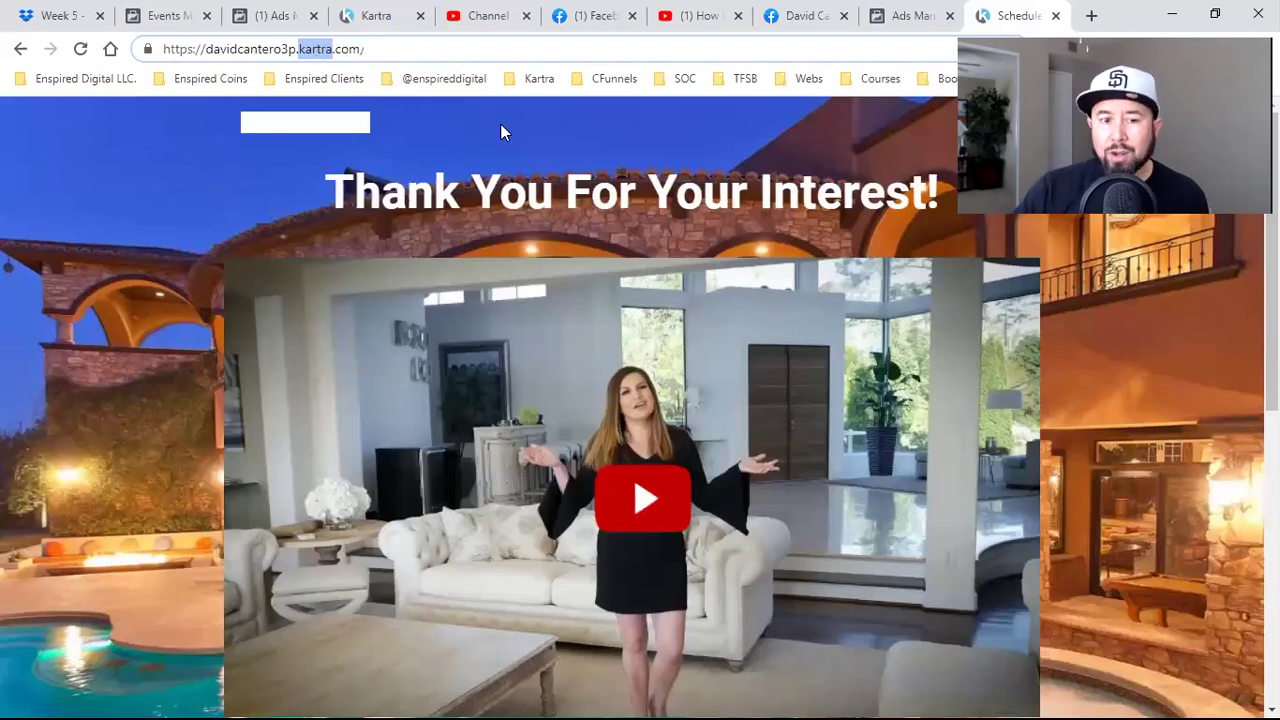
left_click_drag(595, 50, 205, 50)
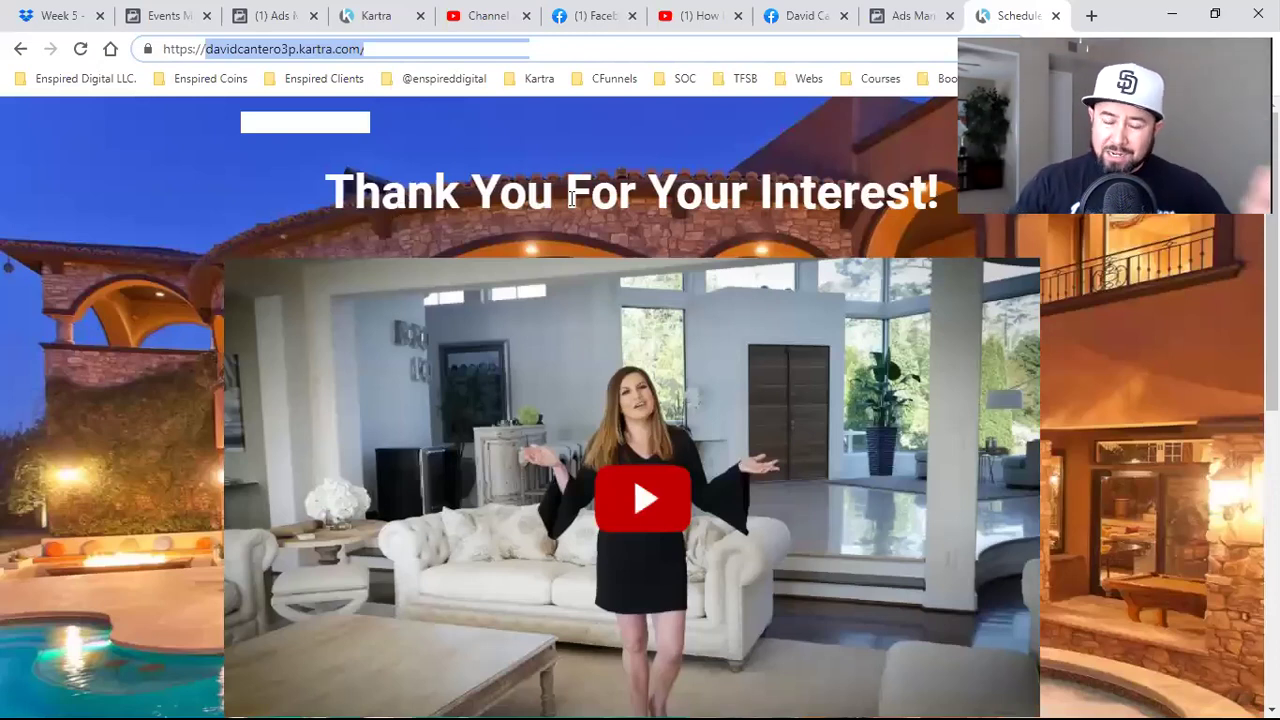
left_click(873, 20)
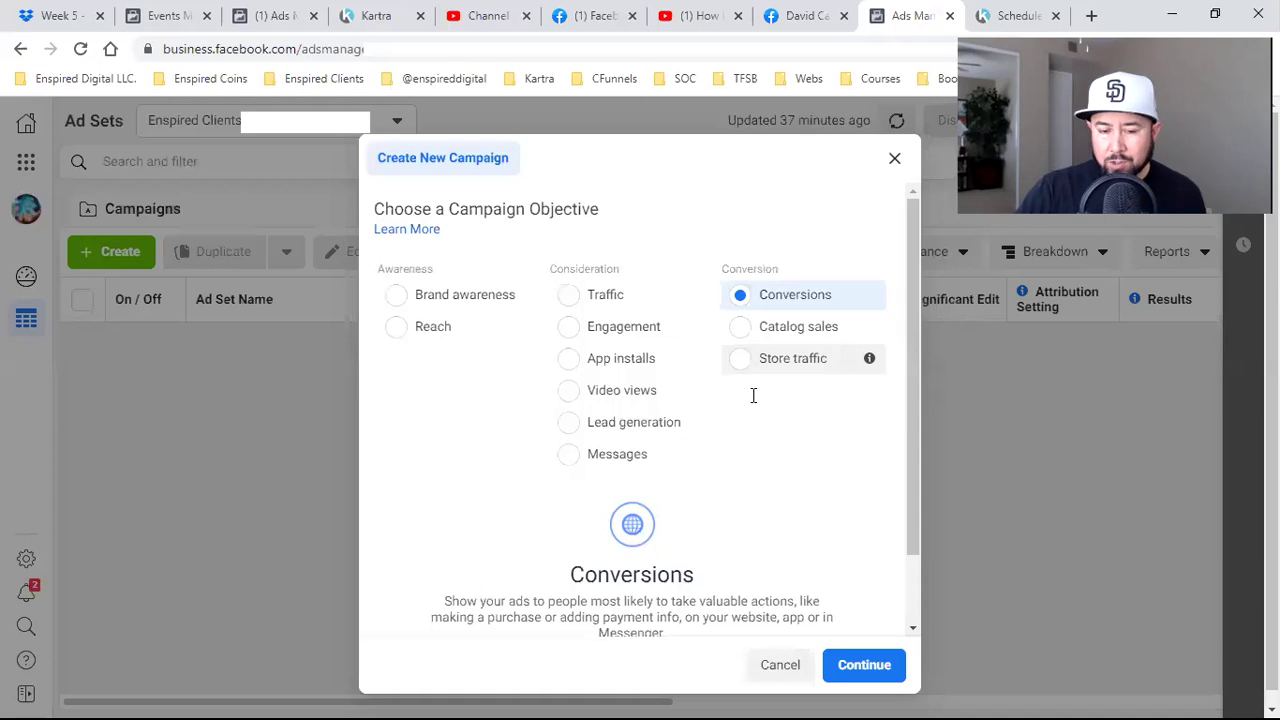
left_click(690, 432)
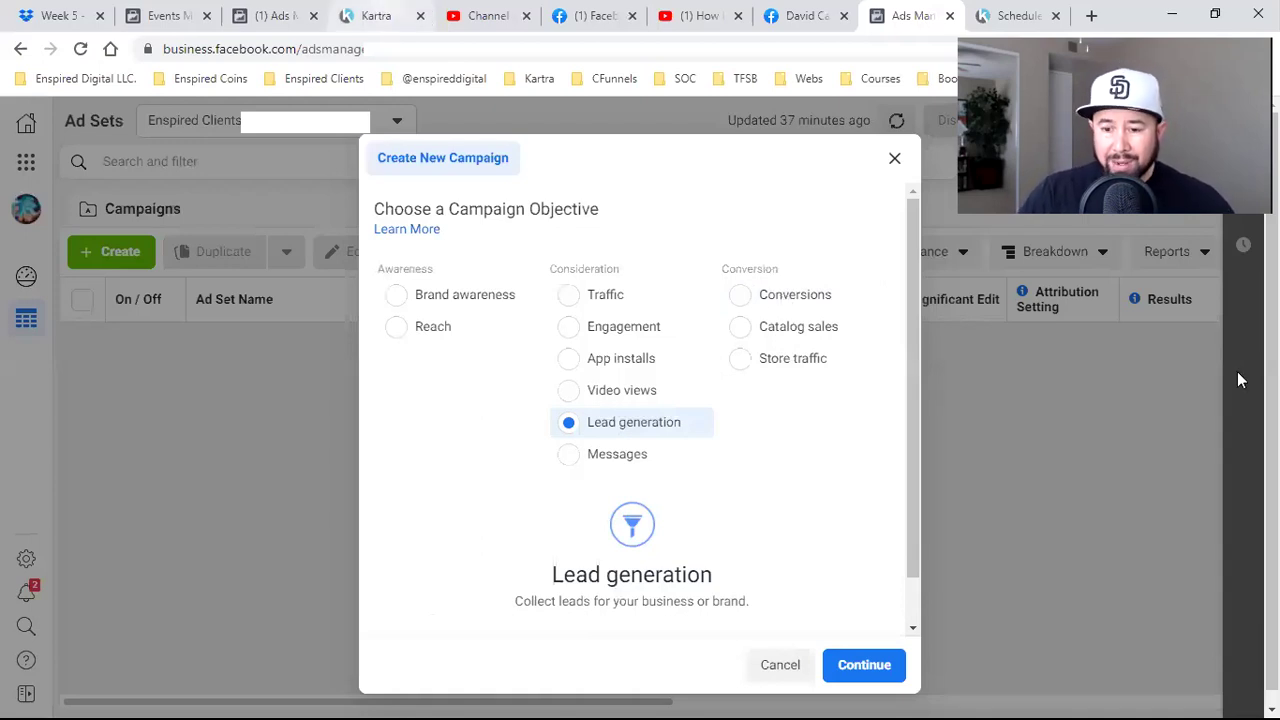
Step: Switch to Kartra, review the open Buyers List Email Sequence 1 preview around its schedule call button, and close it
key("ctrl+4")
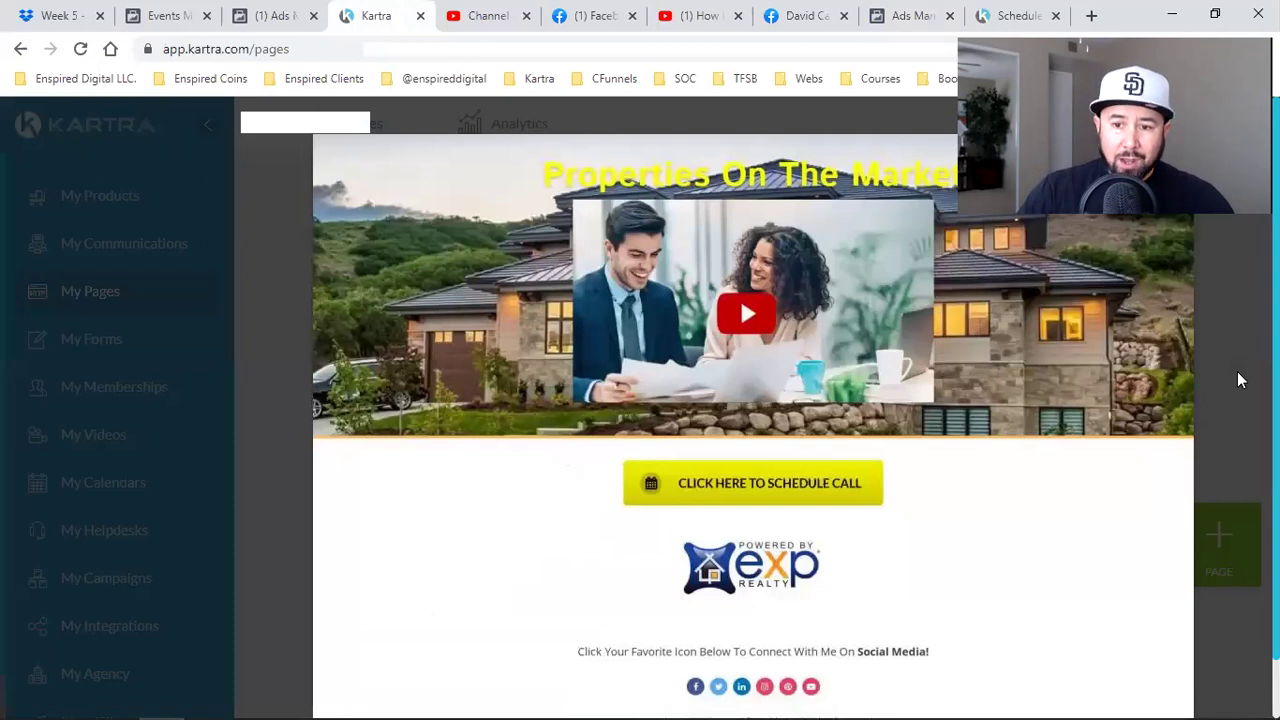
scroll(1130, 244, "down", 1)
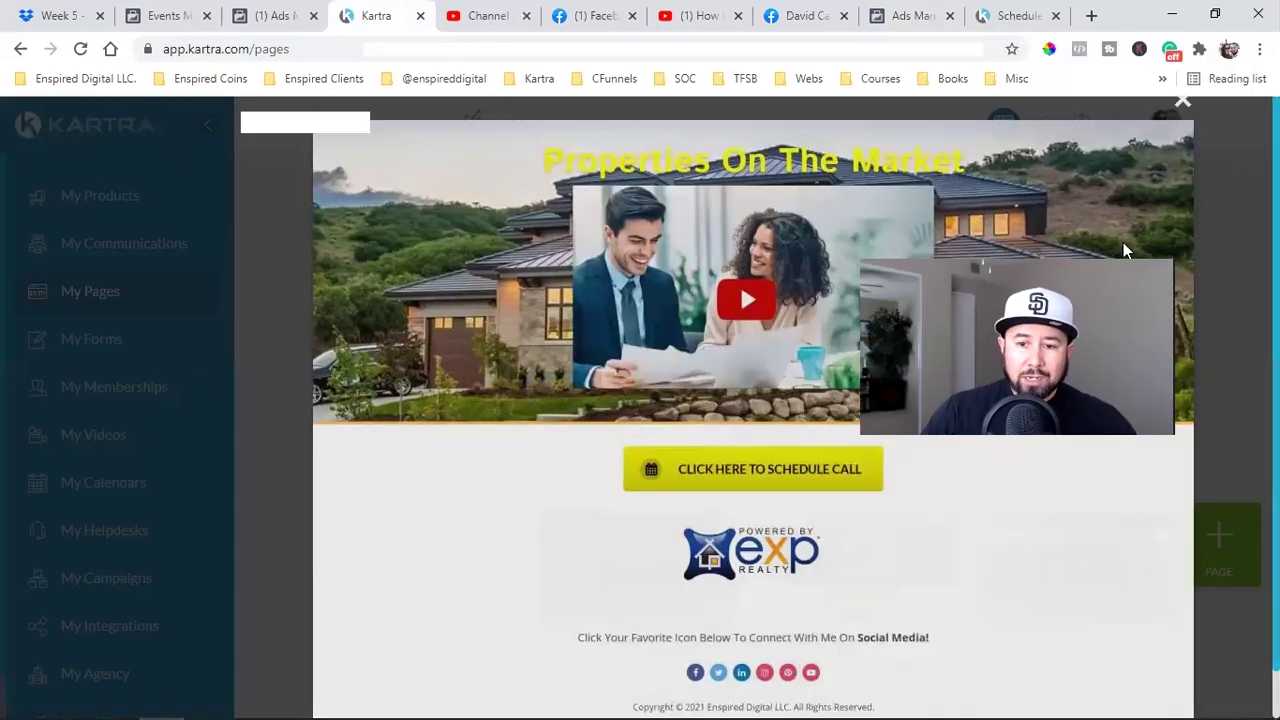
left_click(1182, 101)
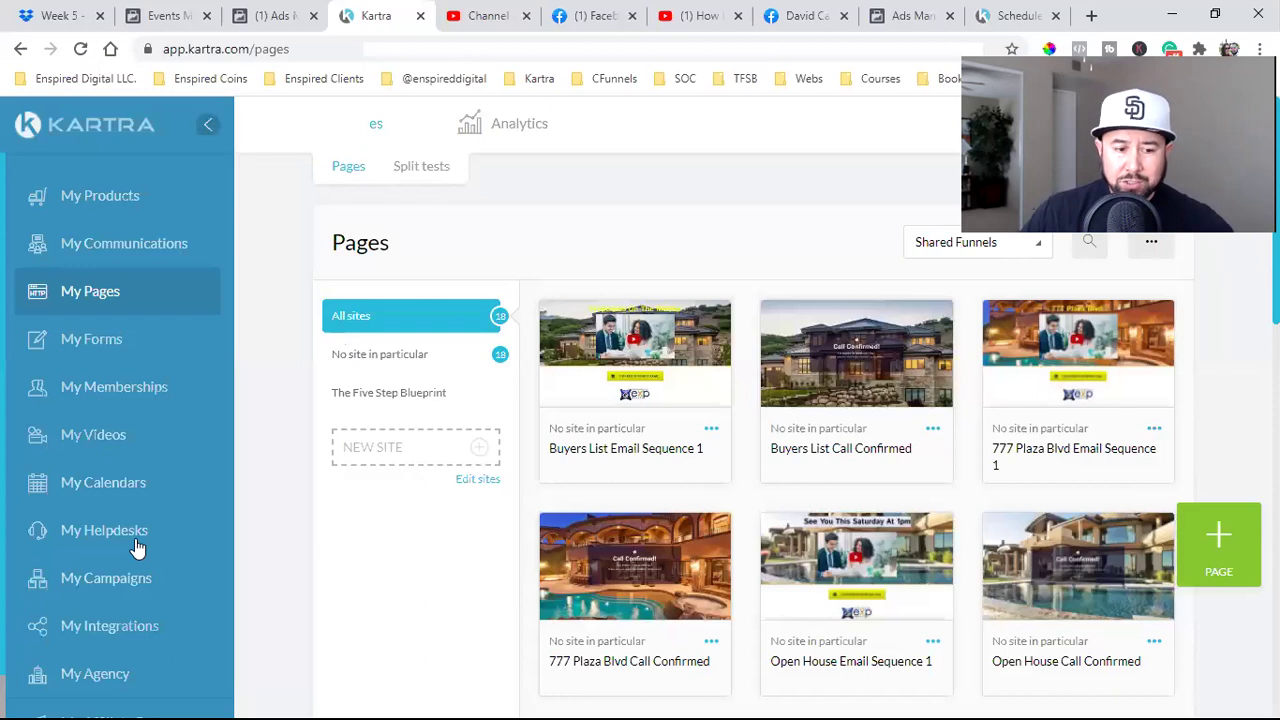
Step: Browse the Kartra pages list down to the Open House, 777 Plaza Blvd and Buyers List funnel pages
left_click(124, 688)
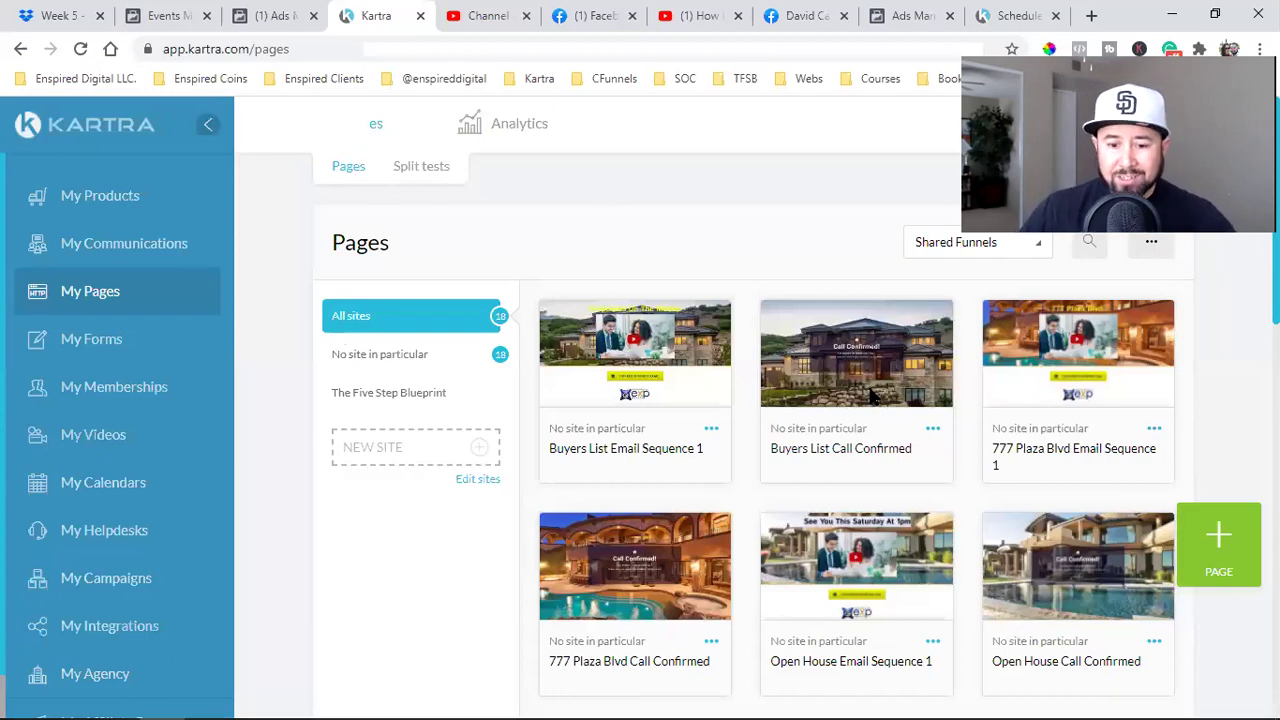
scroll(870, 397, "down", 5)
scroll(860, 400, "down", 3)
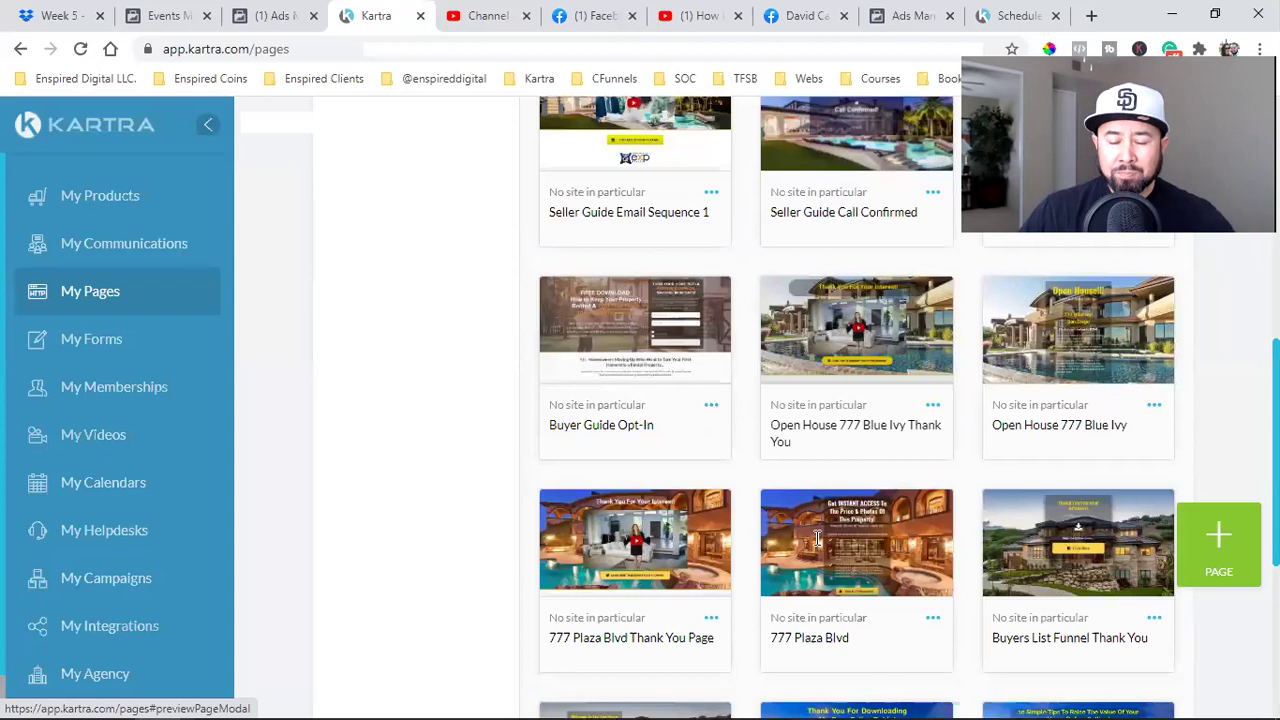
scroll(969, 465, "down", 1)
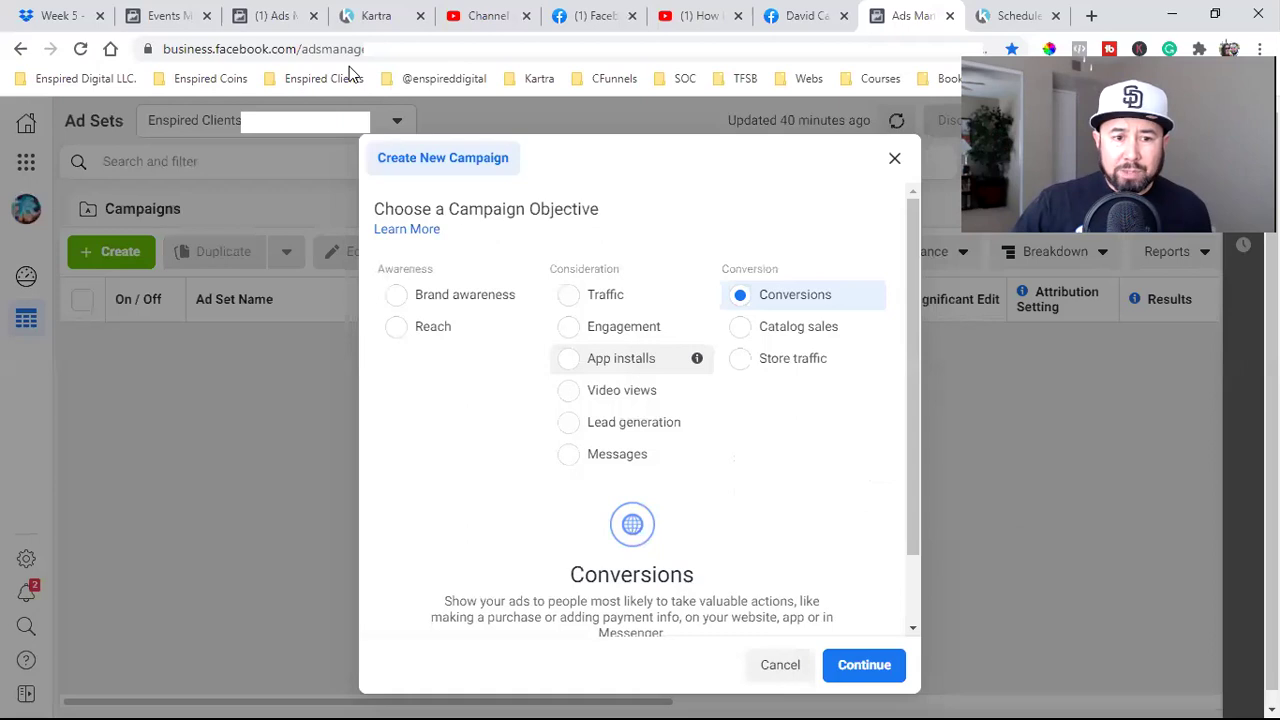
Step: Return to the Kartra pages list and switch to the YouTube Studio channel comments to revisit the lead form ad question
key("ctrl+4")
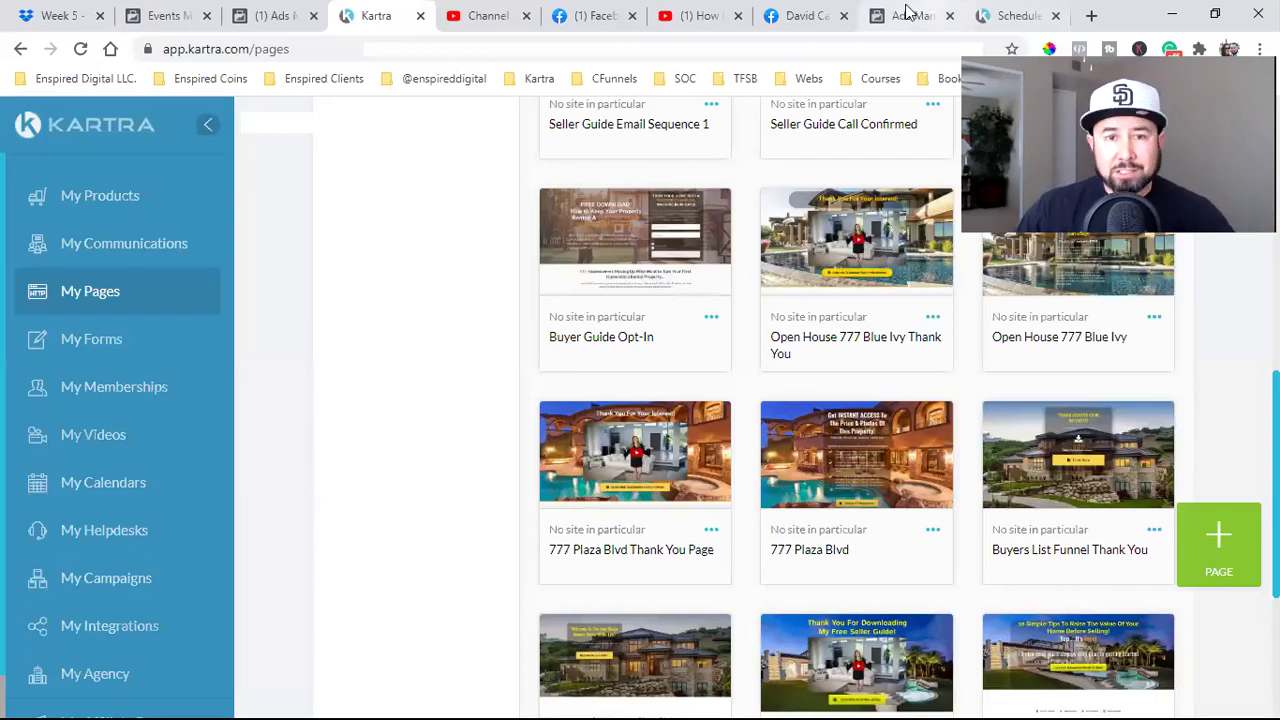
left_click(518, 12)
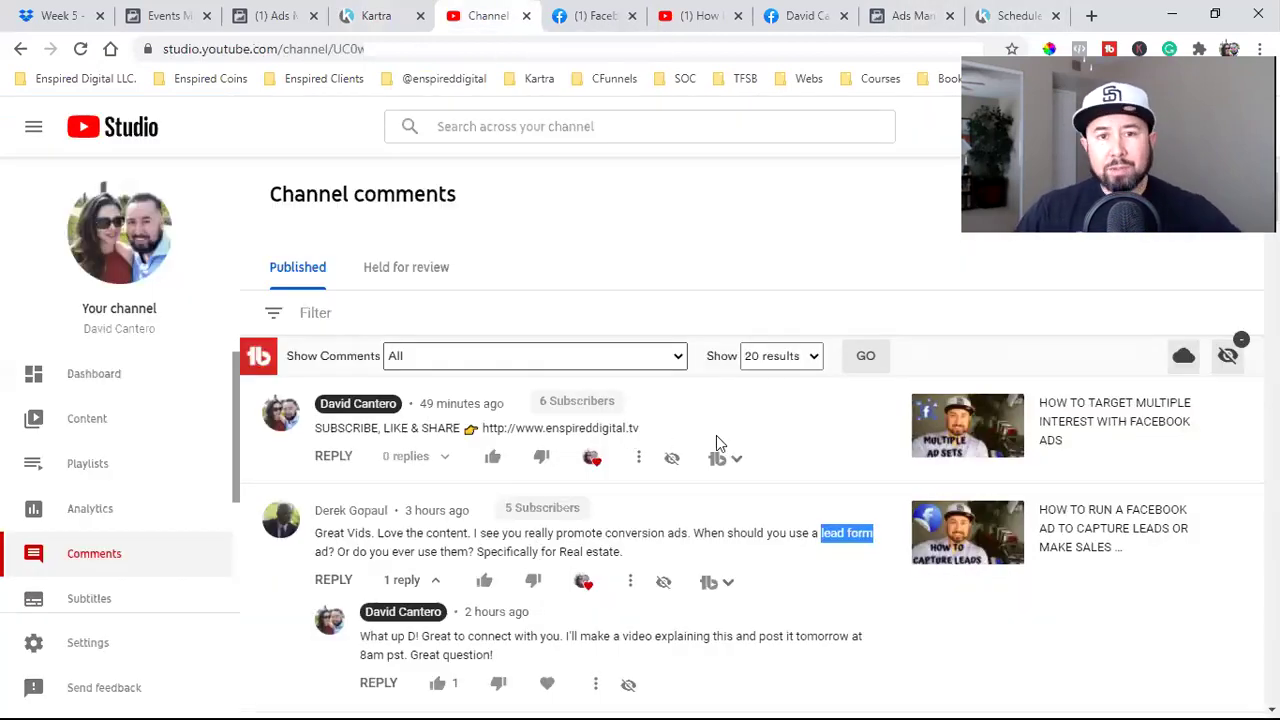